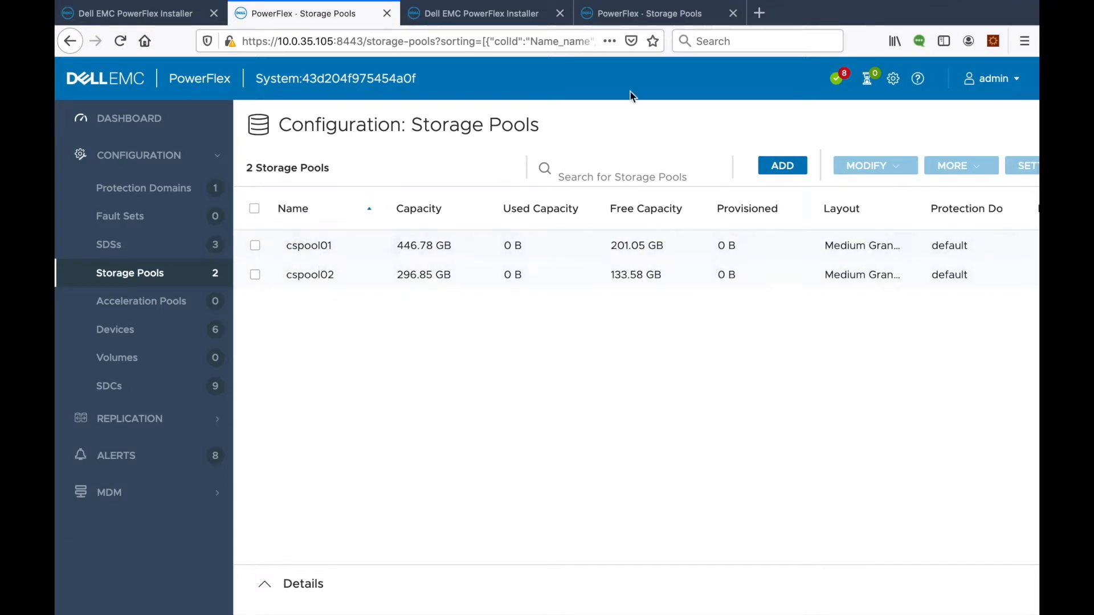
Show the storage pool list of PowerFlex system 4e886a823282f0f, which contains only cloudstackpool.
{"action": "left_click", "coordinate": [634, 16]}
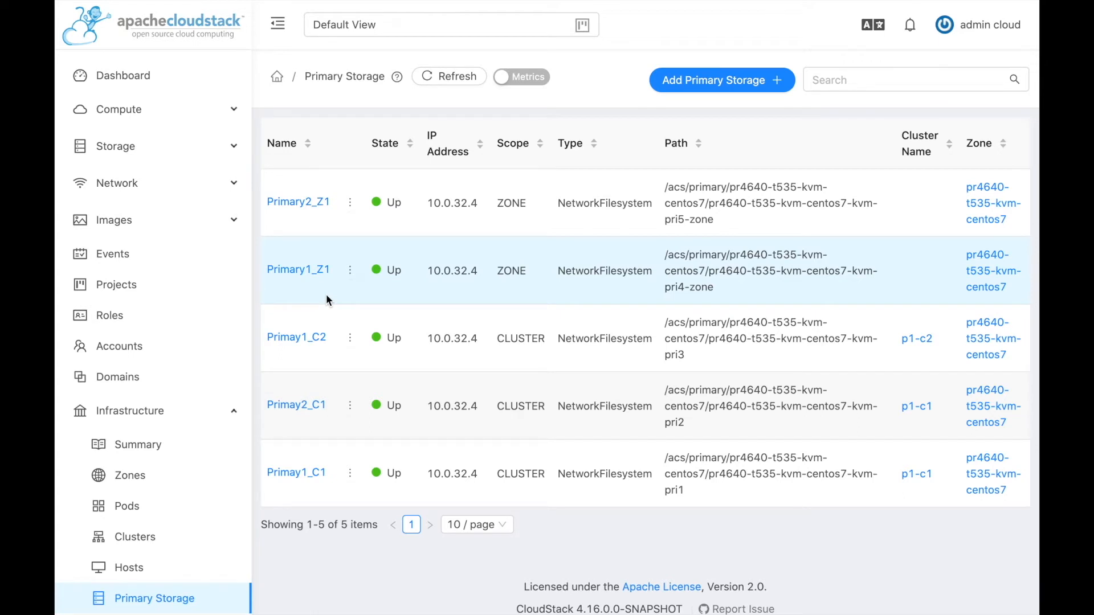
Show the CloudStack hosts list and confirm the three KVM hosts are Up.
{"action": "left_click", "coordinate": [131, 568]}
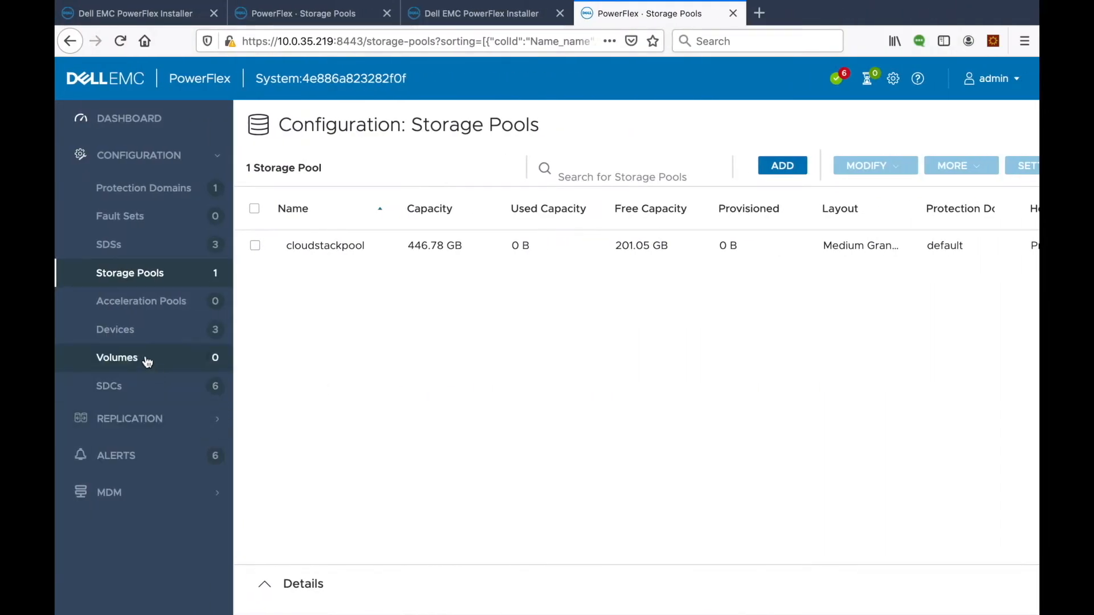
Review the SDCs of both PowerFlex systems: nine SDCs, one of them disconnected.
{"action": "left_click", "coordinate": [110, 387]}
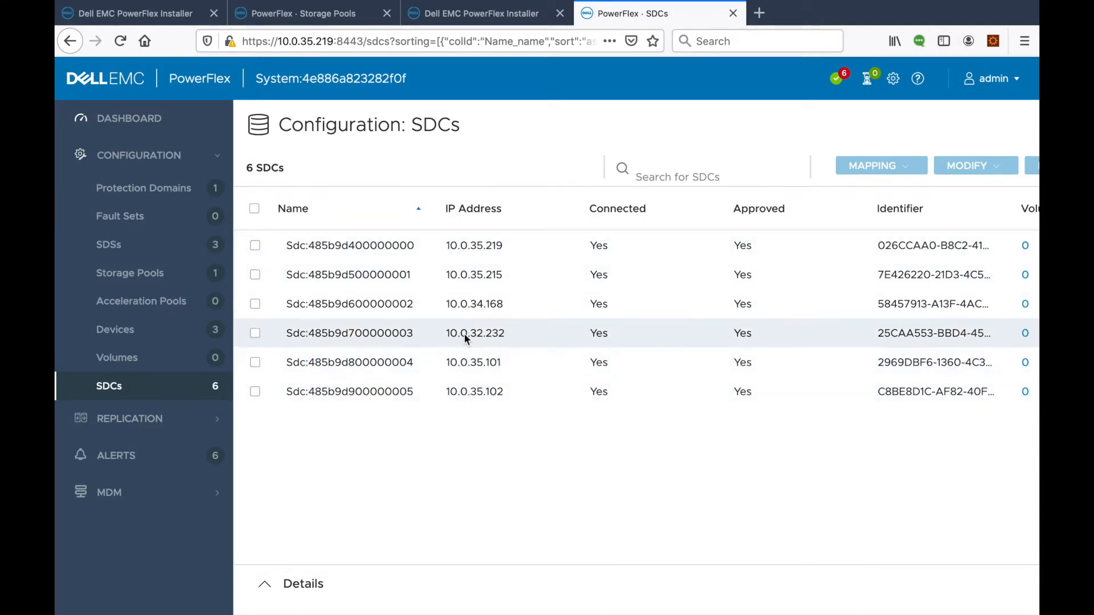
{"action": "left_click", "coordinate": [302, 16]}
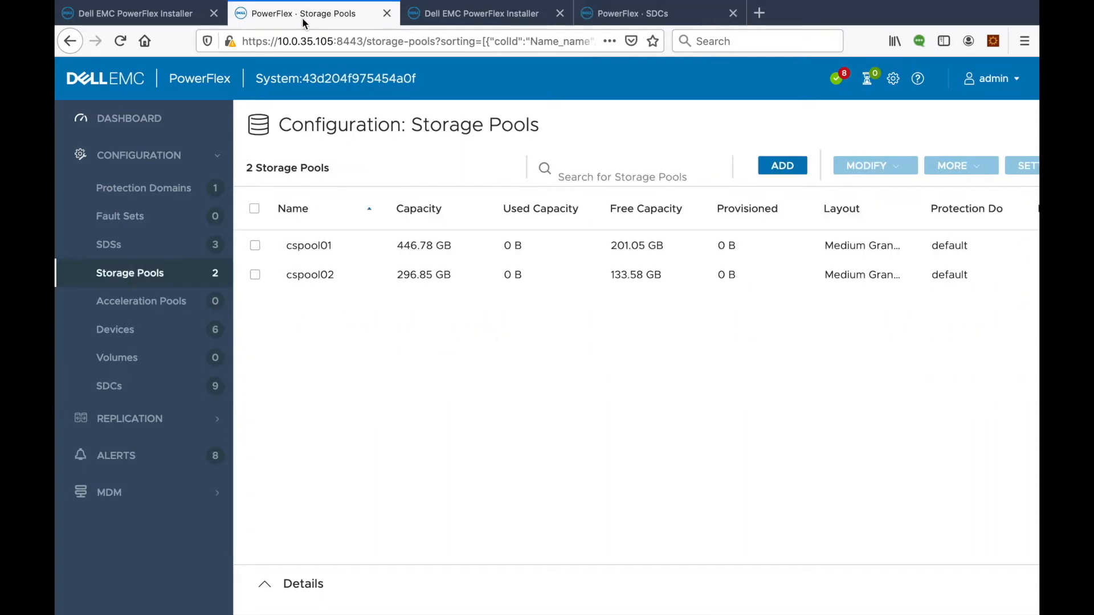
{"action": "left_click", "coordinate": [136, 386]}
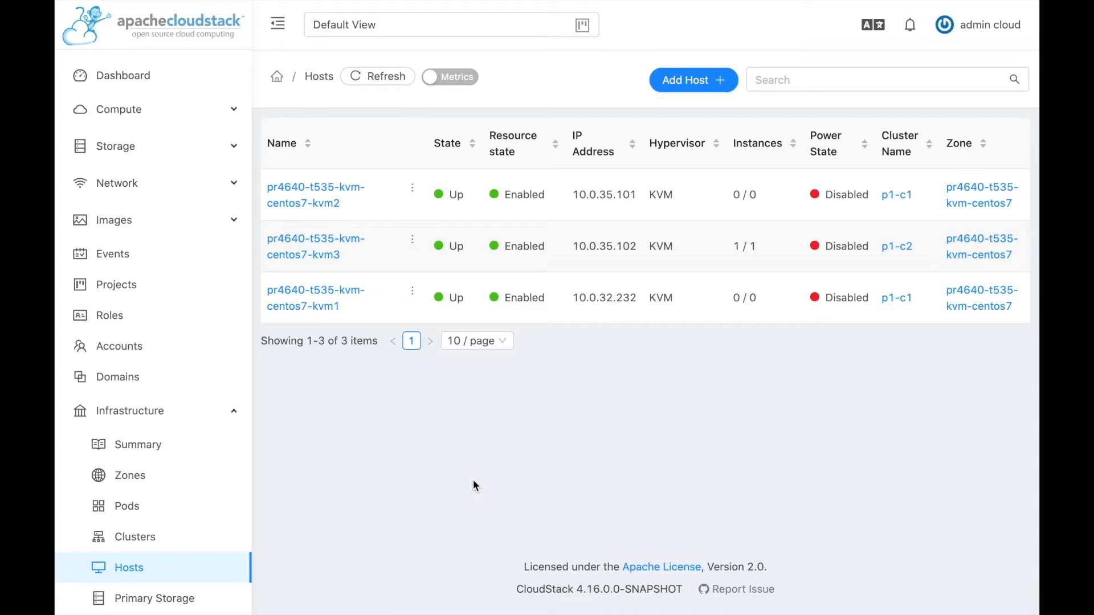
Go to the Primary Storage list and launch the Add Primary Storage form.
{"action": "scroll", "coordinate": [481, 480], "scroll_direction": "down", "scroll_amount": 1}
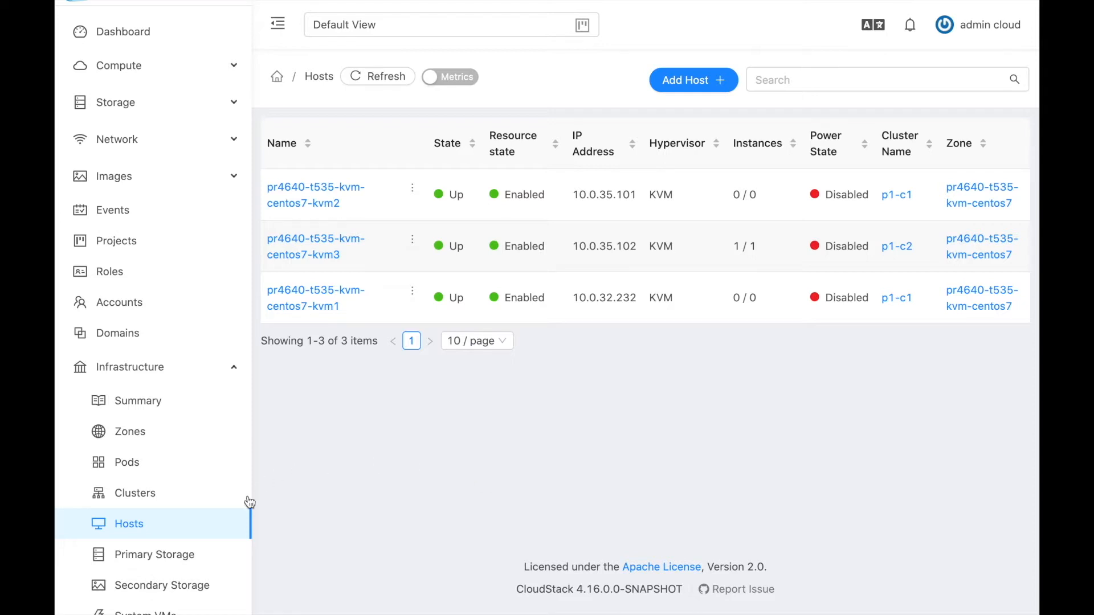
{"action": "left_click", "coordinate": [174, 560]}
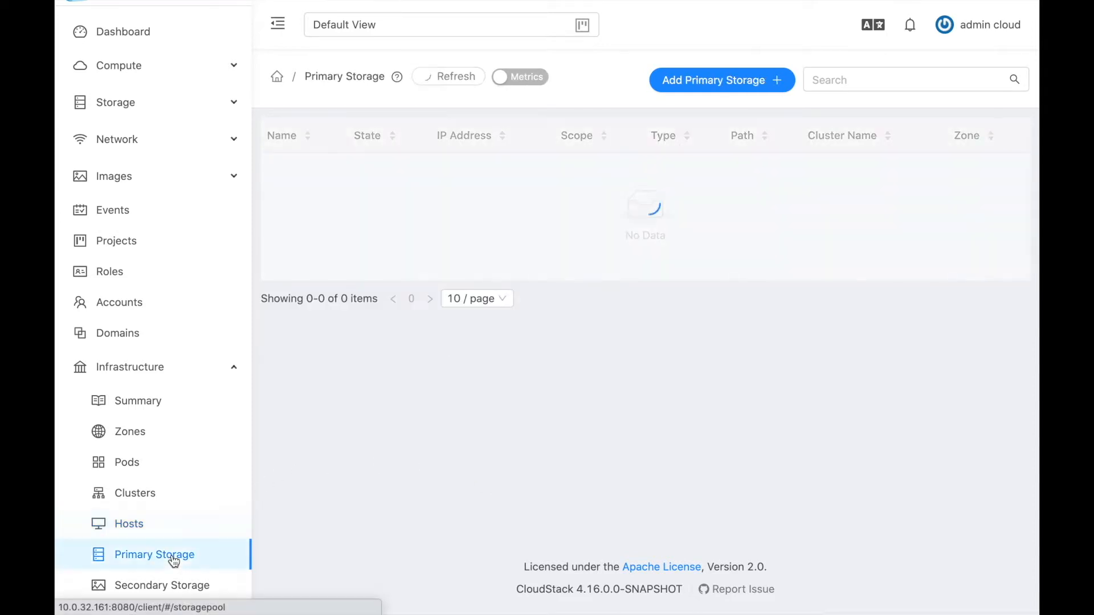
{"action": "left_click", "coordinate": [719, 80]}
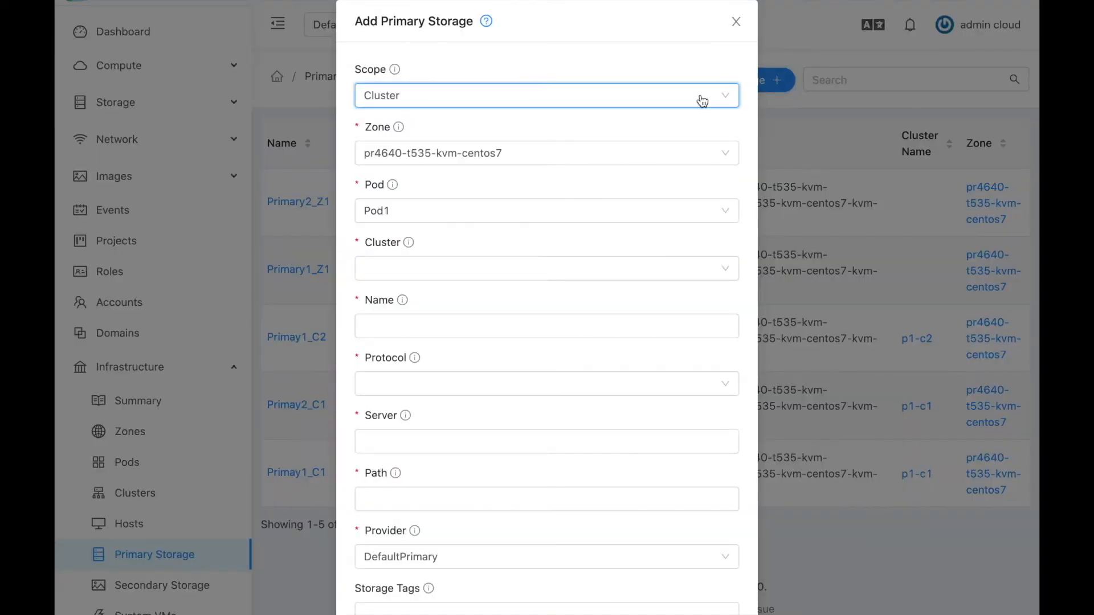
Set Zone scope, KVM hypervisor and zone pr4640-t535-kvm-centos7, and name the storage PowerFlex1_Pool1.
{"action": "left_click", "coordinate": [712, 100]}
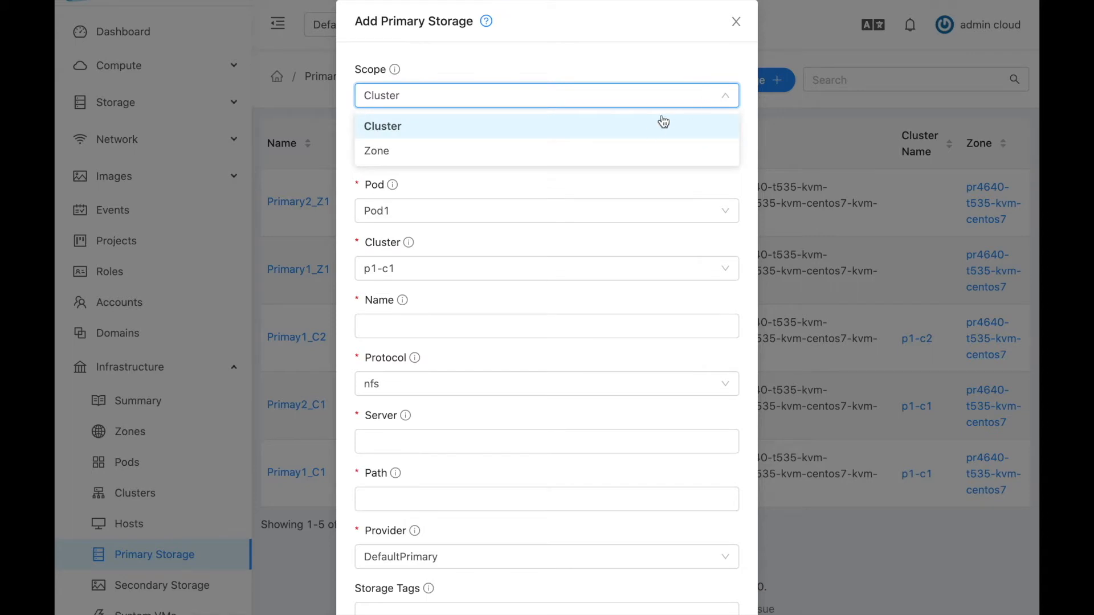
{"action": "left_click", "coordinate": [615, 155]}
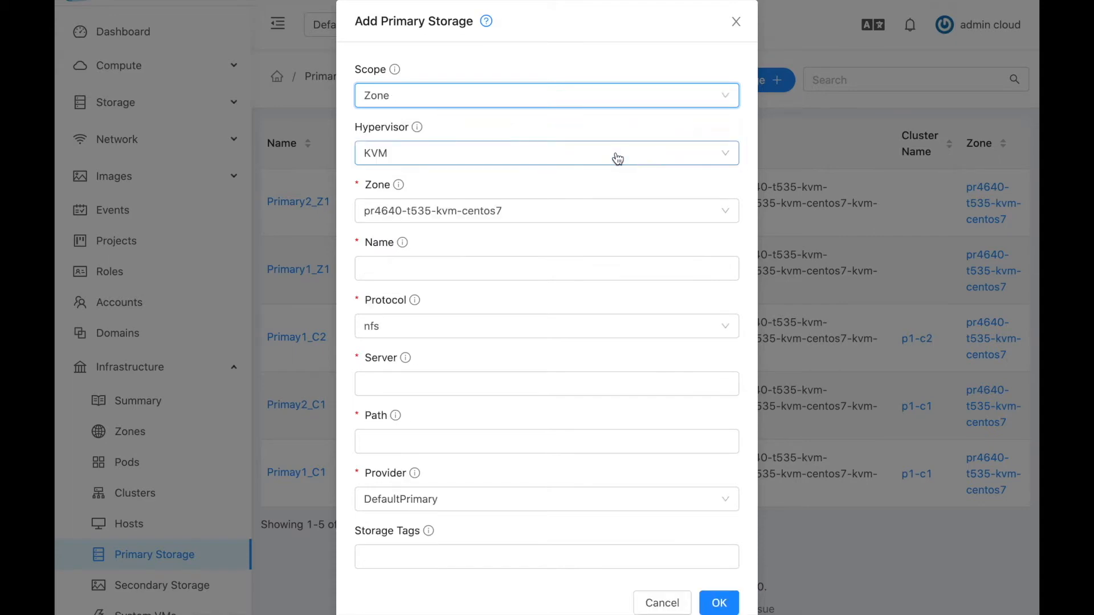
{"action": "left_click", "coordinate": [617, 158]}
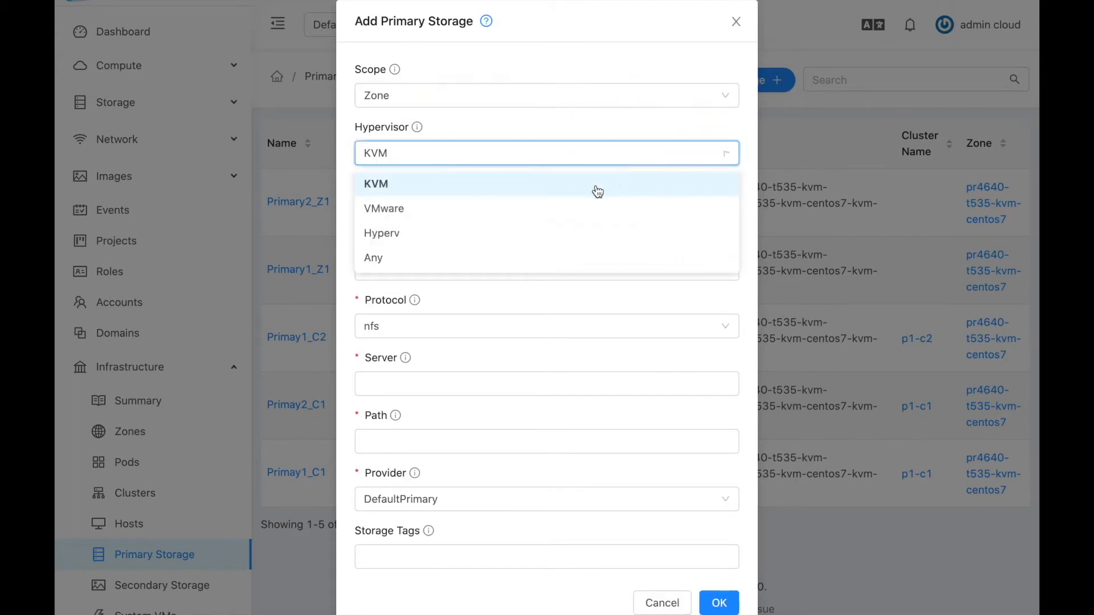
{"action": "left_click", "coordinate": [596, 188]}
{"action": "left_click", "coordinate": [608, 214]}
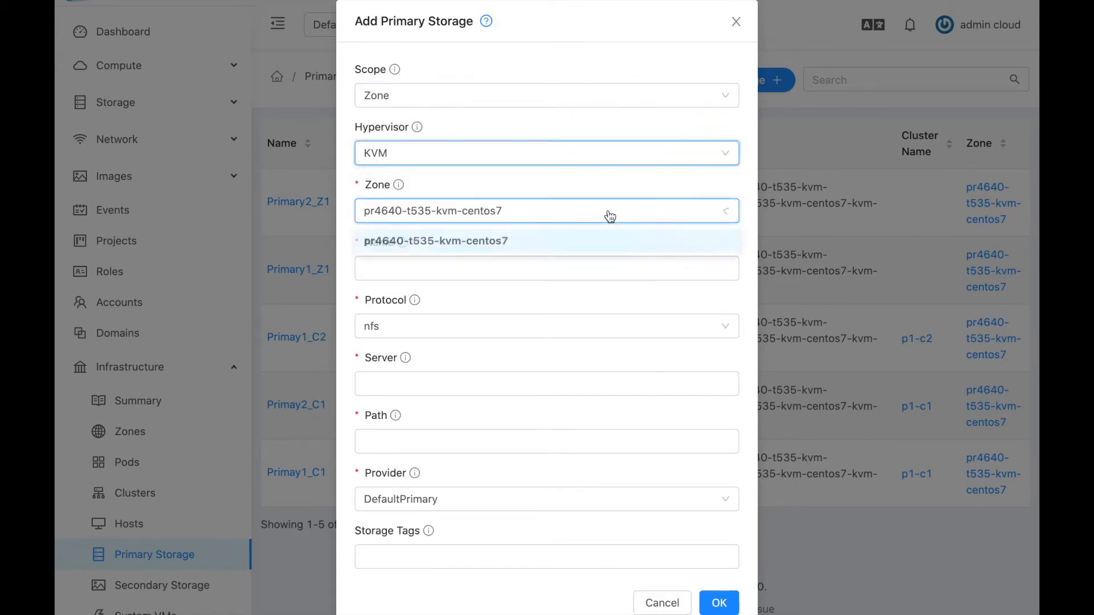
{"action": "left_click", "coordinate": [607, 246]}
{"action": "left_click", "coordinate": [585, 268]}
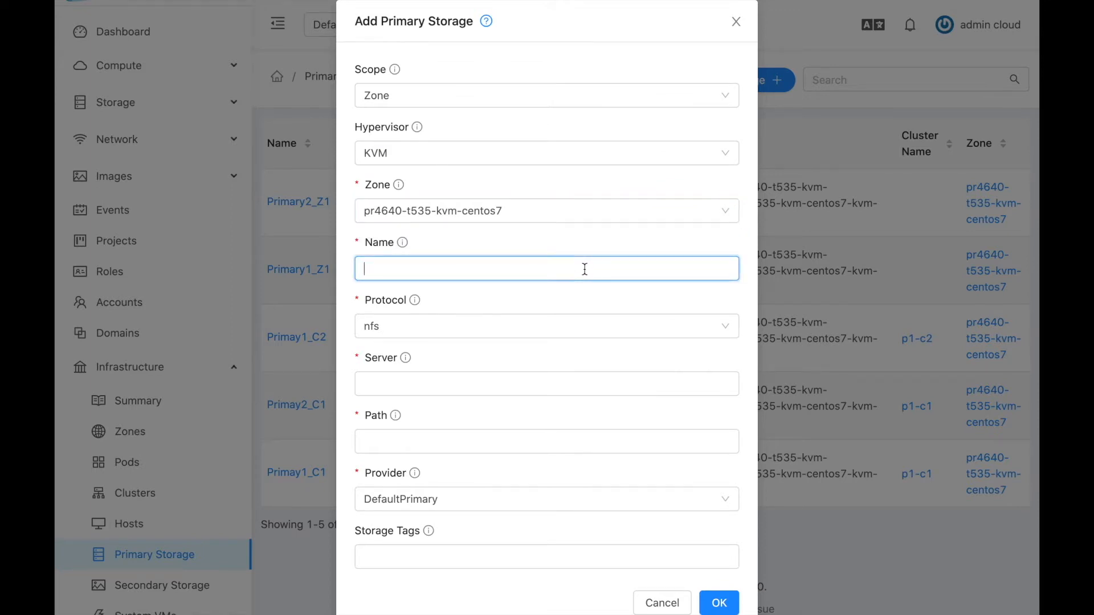
{"action": "type", "text": "PowerFlex1_Pool1"}
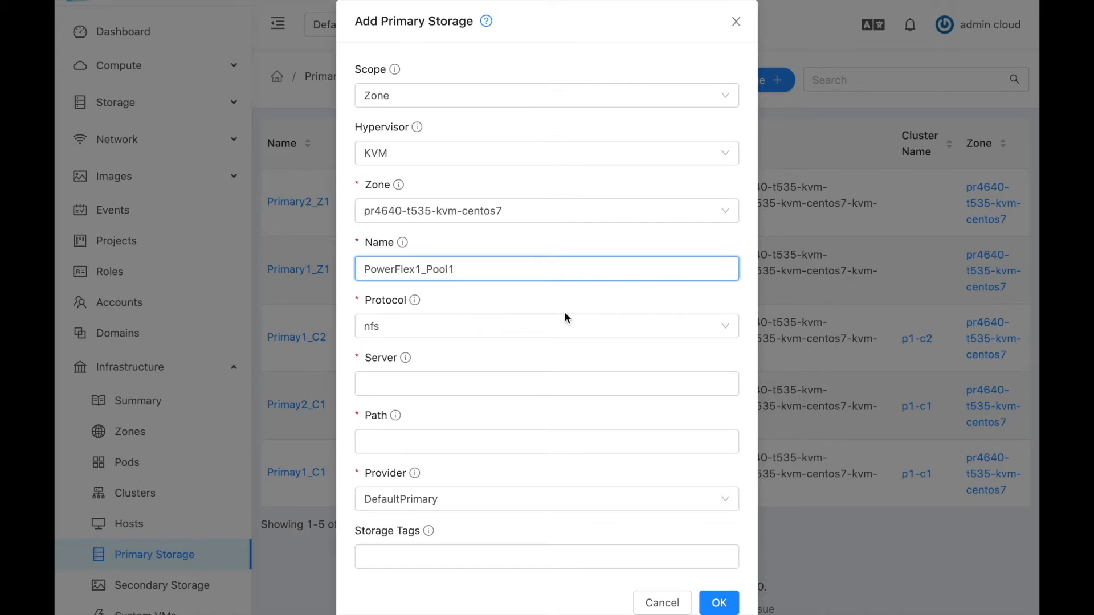
Choose the custom protocol and the PowerFlex provider for the new storage.
{"action": "left_click", "coordinate": [561, 321]}
{"action": "left_click", "coordinate": [399, 480]}
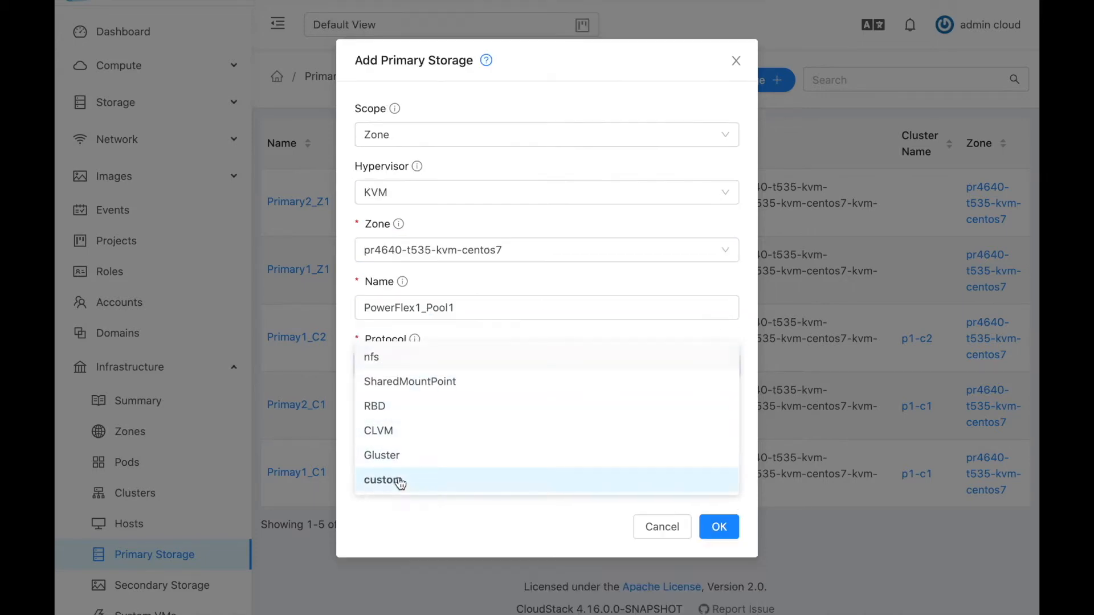
{"action": "left_click", "coordinate": [428, 424]}
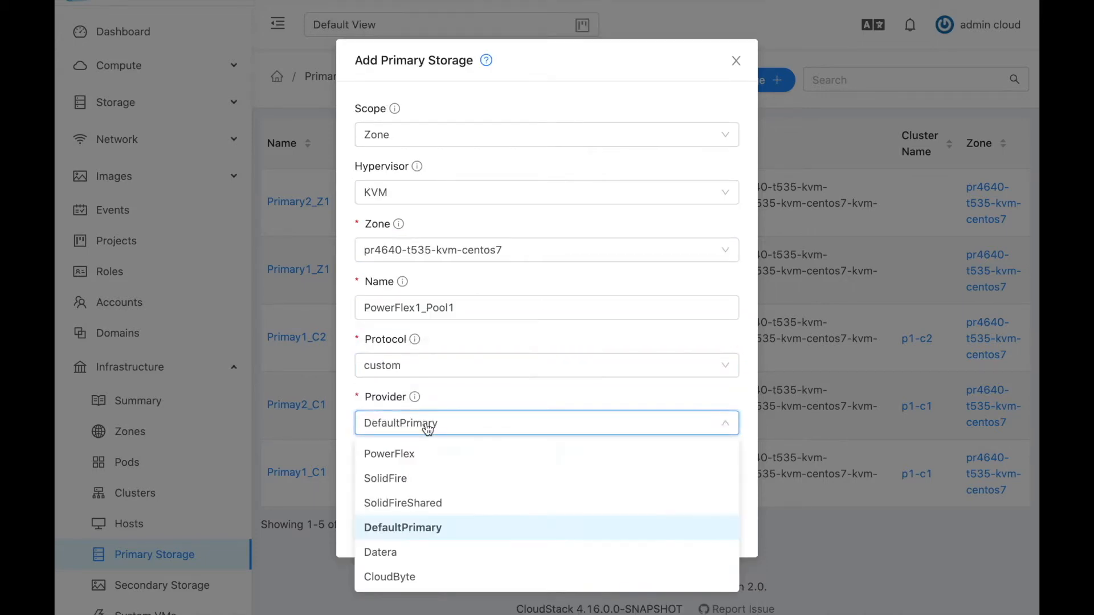
{"action": "left_click", "coordinate": [404, 454]}
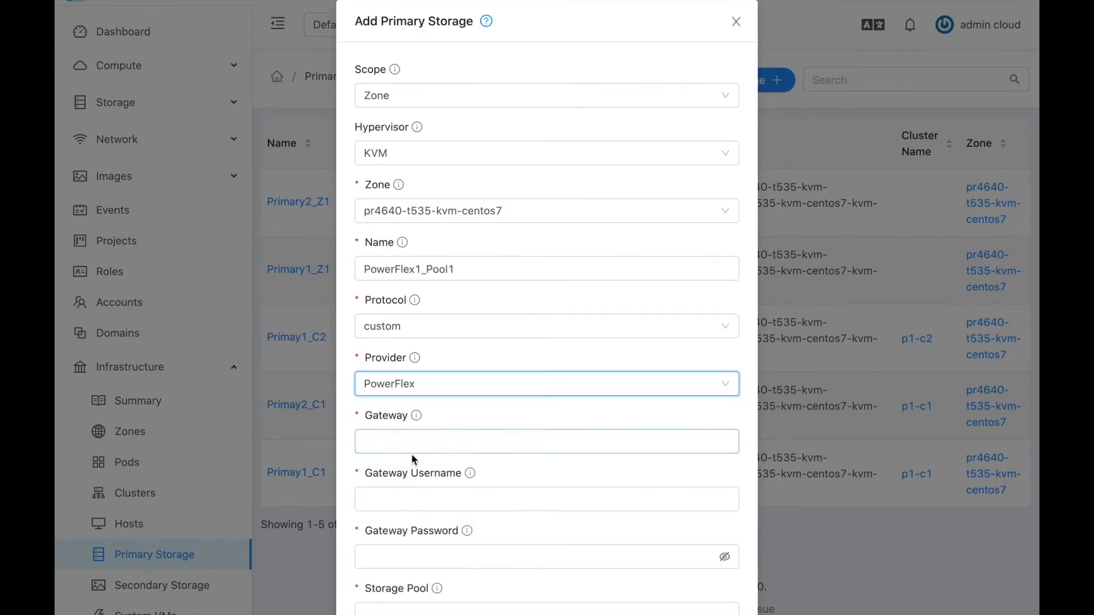
{"action": "left_click", "coordinate": [402, 442]}
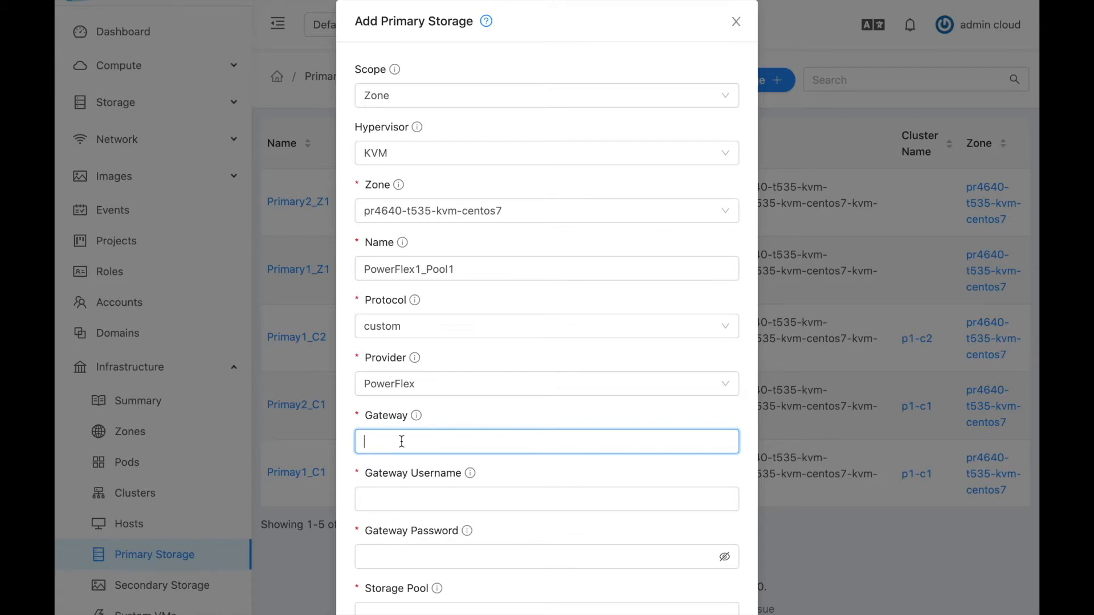
Look up the PowerFlex installer's IP and enter 10.0.32.234 as the gateway.
{"action": "scroll", "coordinate": [402, 442], "scroll_direction": "down", "scroll_amount": 3}
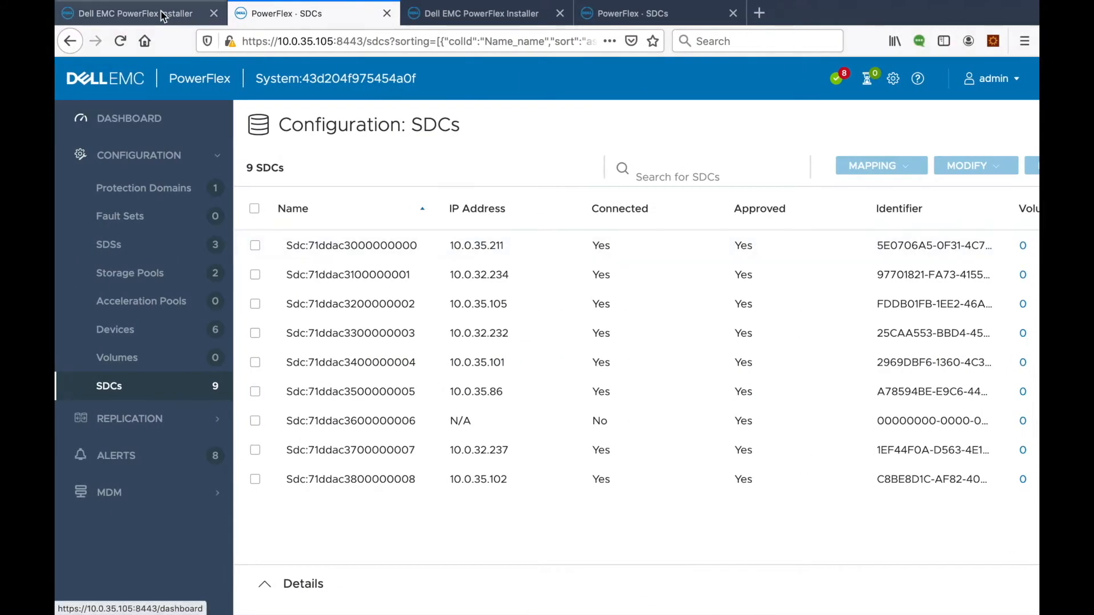
{"action": "left_click", "coordinate": [163, 15]}
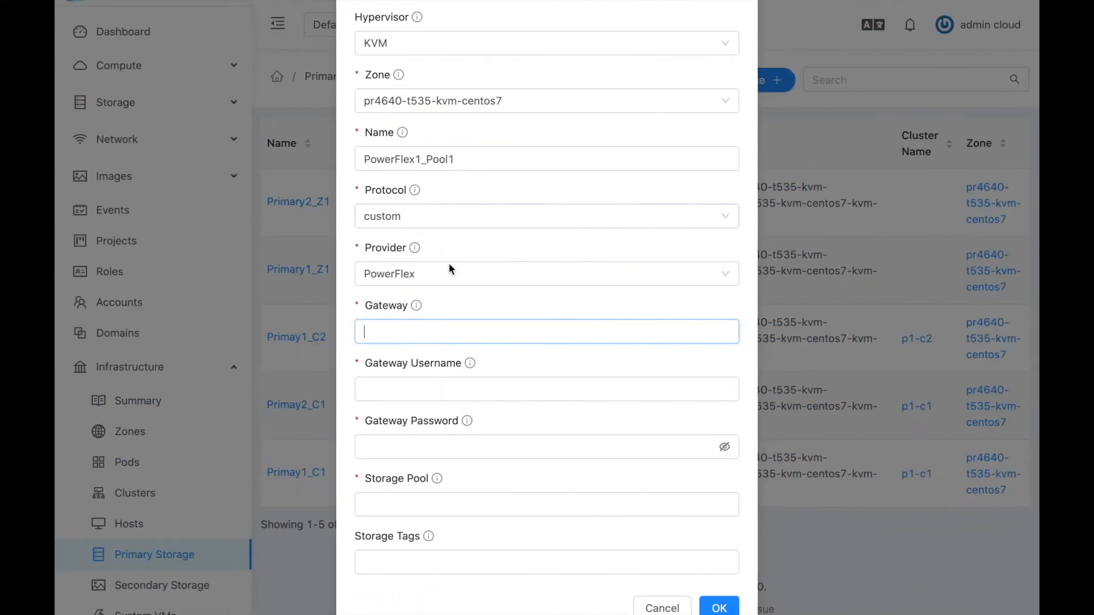
{"action": "left_click", "coordinate": [428, 329]}
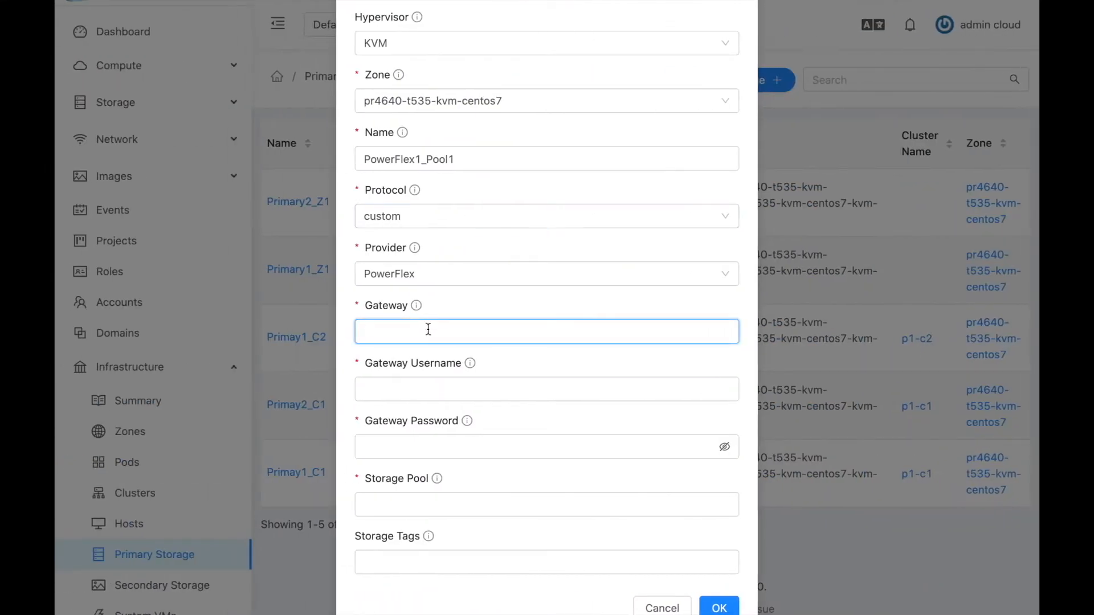
{"action": "type", "text": "10.0.32."}
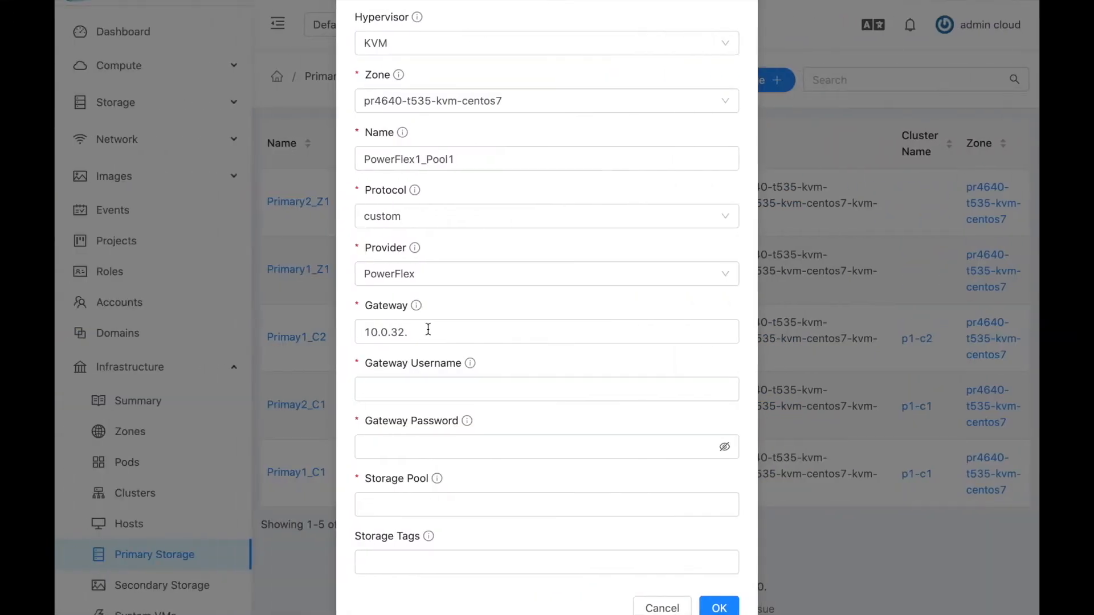
{"action": "left_click", "coordinate": [427, 327]}
{"action": "type", "text": "234"}
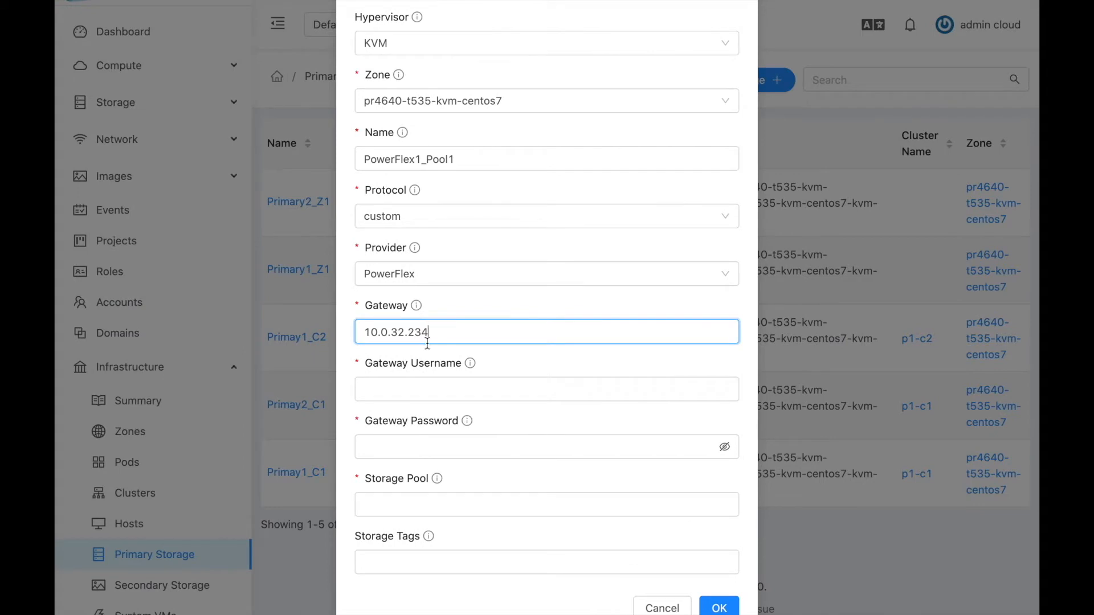
Fill in the gateway username and the gateway password.
{"action": "left_click", "coordinate": [413, 385]}
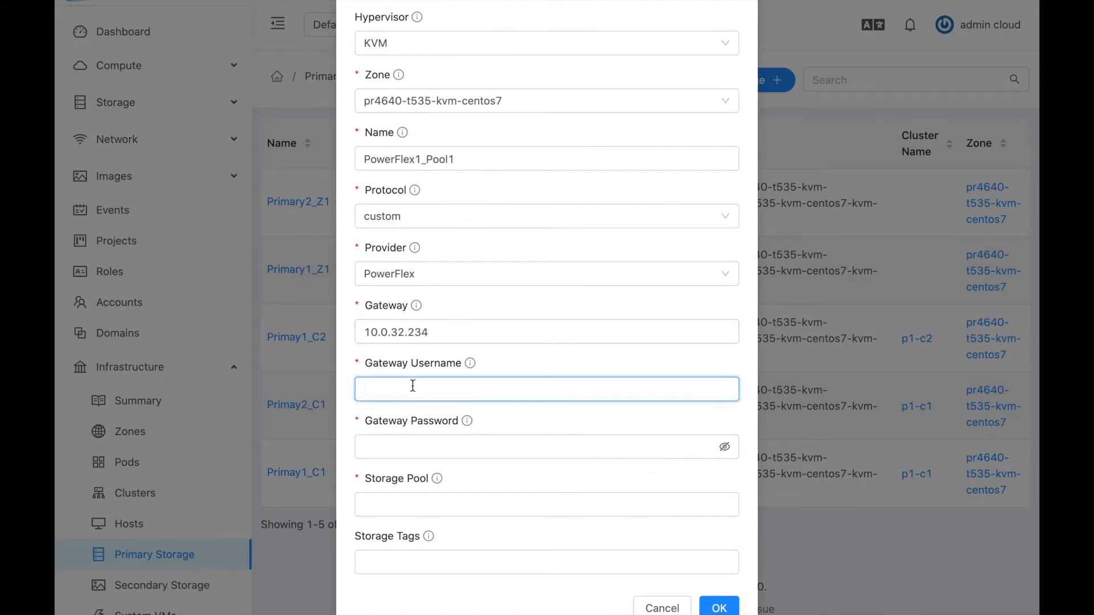
{"action": "type", "text": "admin"}
{"action": "left_click", "coordinate": [402, 446]}
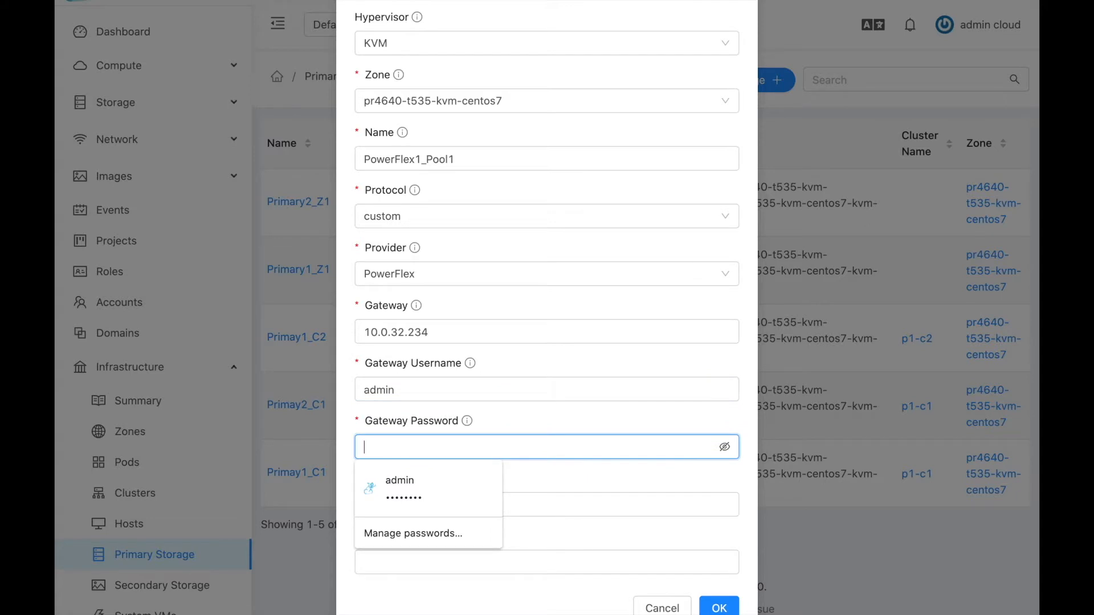
{"action": "type", "text": "•••••••••••"}
{"action": "left_click", "coordinate": [545, 507]}
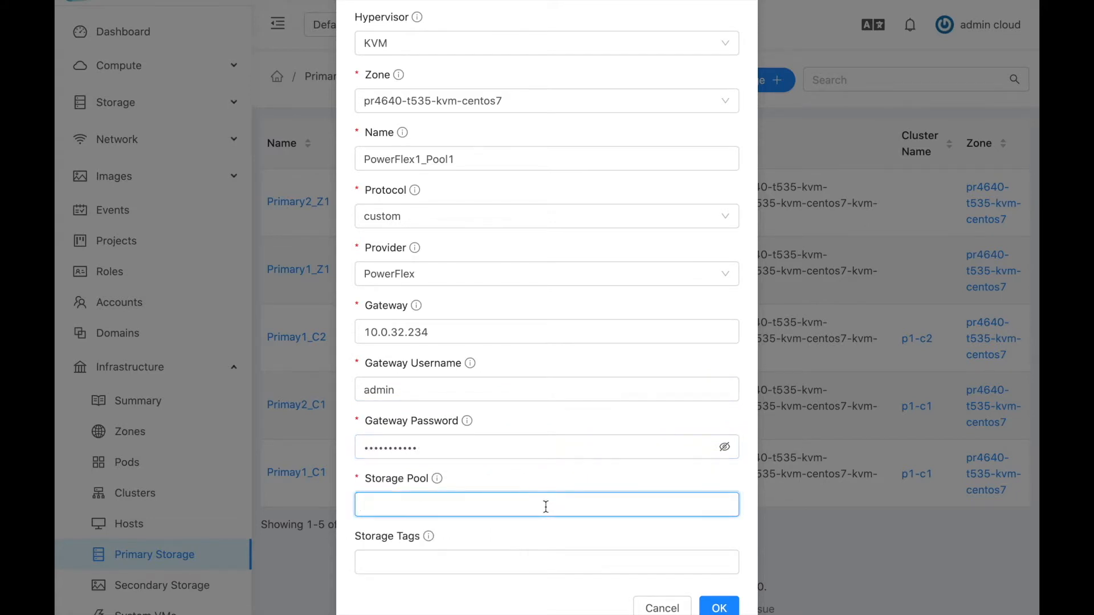
{"action": "key", "text": "ctrl+Right"}
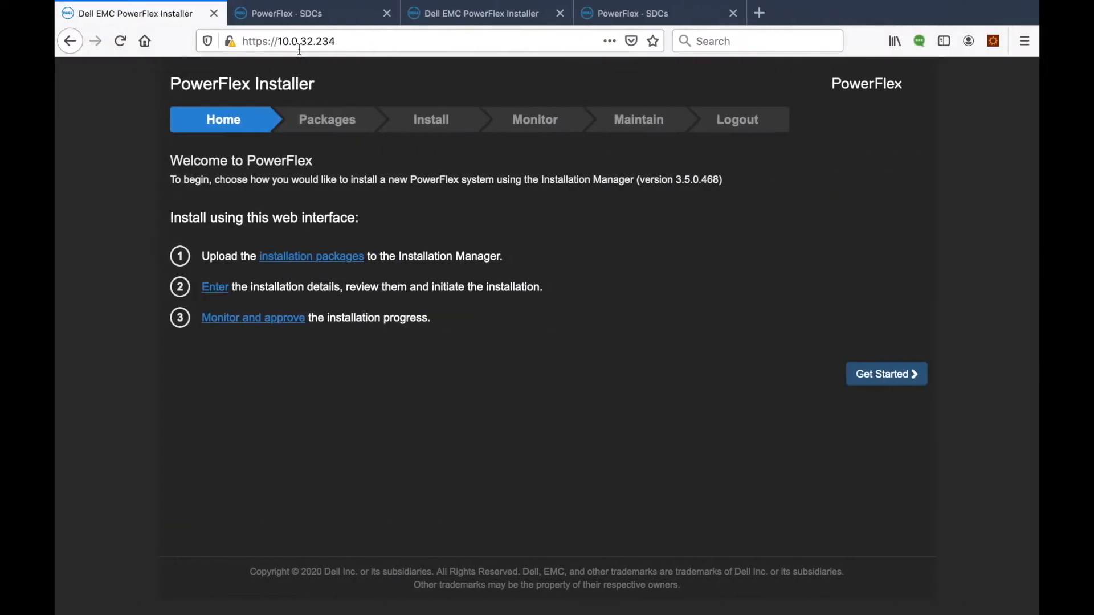
Check the PowerFlex pool names and enter cspool01 as the storage pool.
{"action": "left_click", "coordinate": [309, 17]}
{"action": "left_click", "coordinate": [129, 275]}
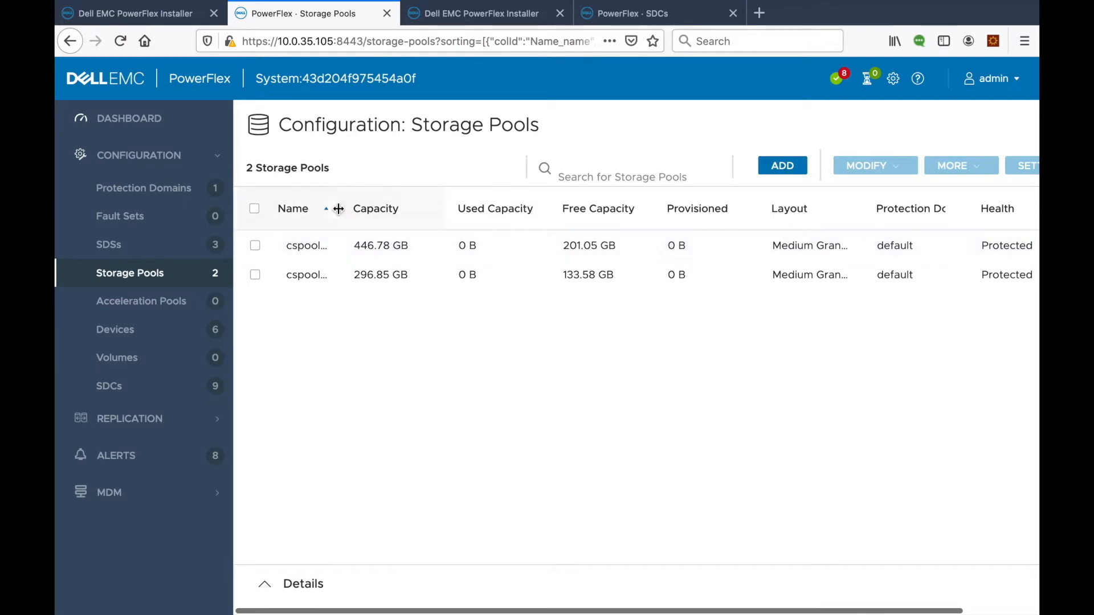
{"action": "double_click", "coordinate": [337, 212]}
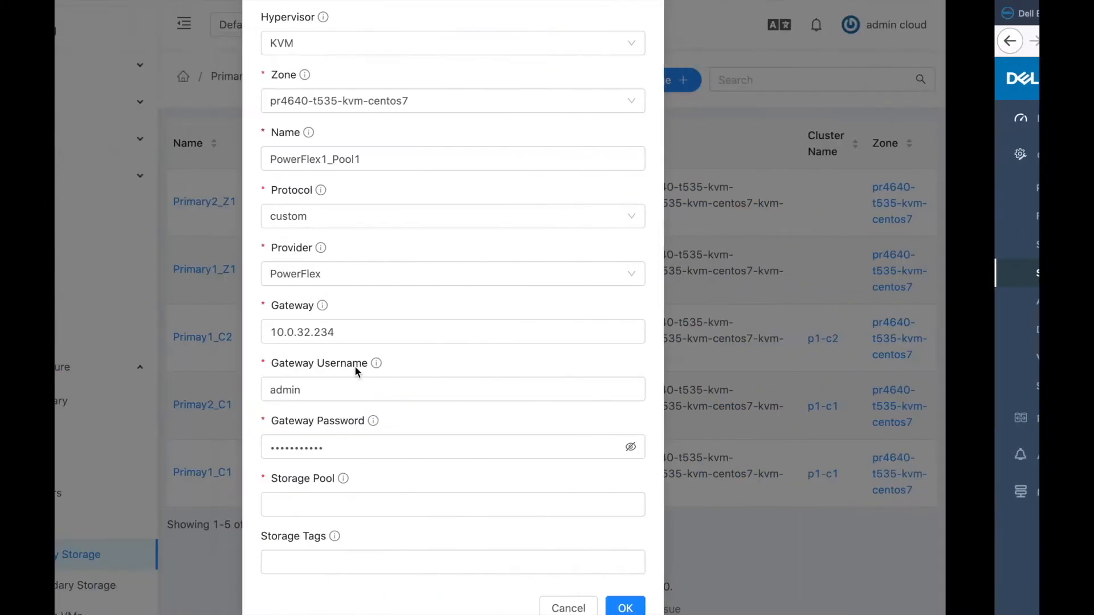
{"action": "left_click", "coordinate": [395, 508]}
{"action": "type", "text": "cspool0"}
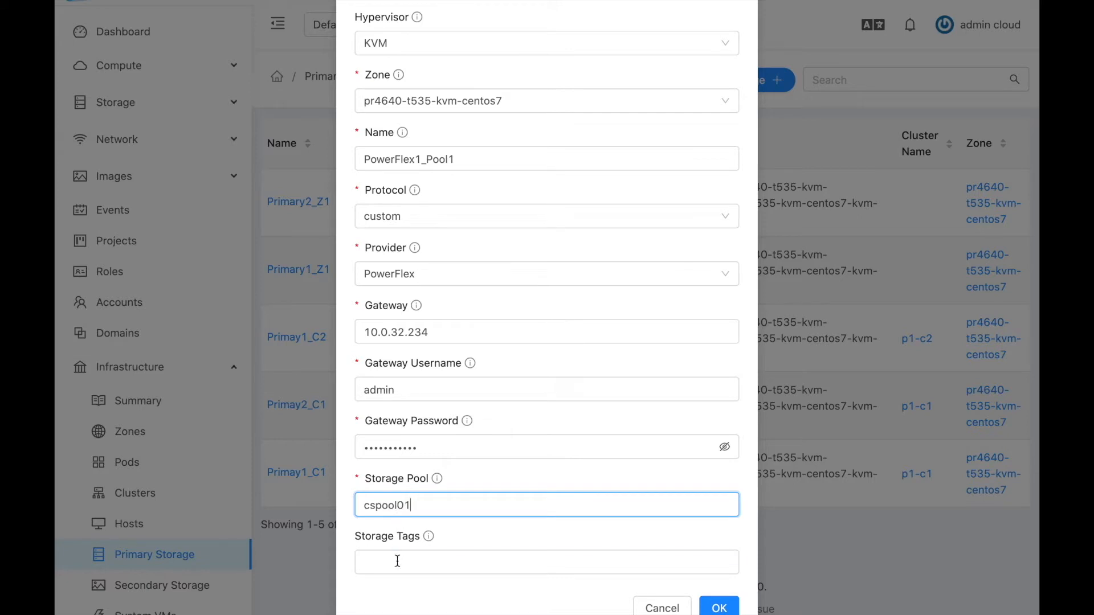
{"action": "type", "text": "1"}
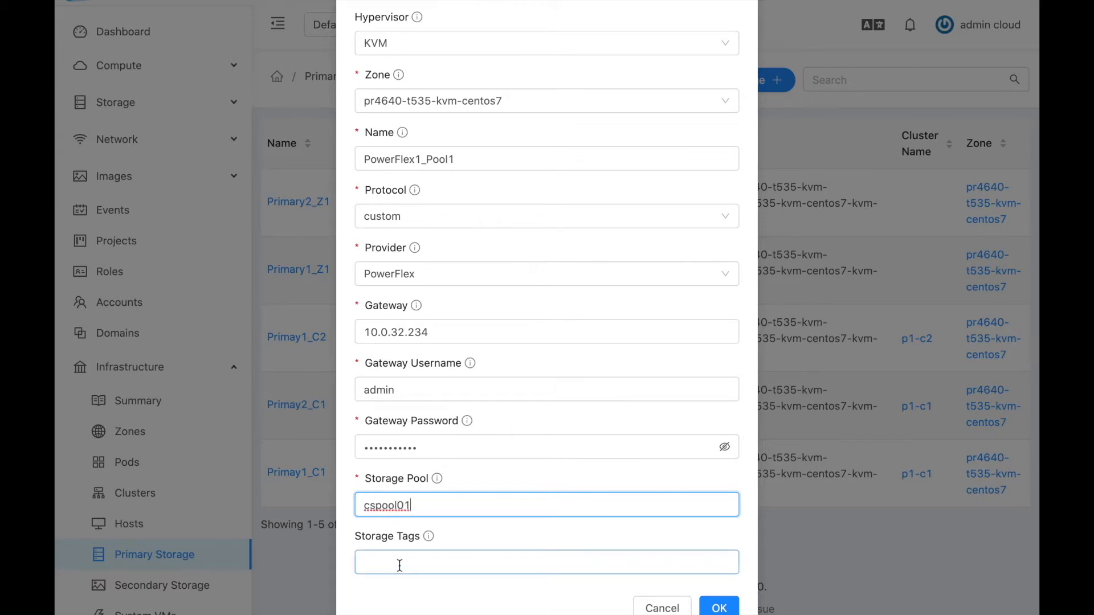
Tag the storage pflex and submit the new primary storage.
{"action": "left_click", "coordinate": [399, 565]}
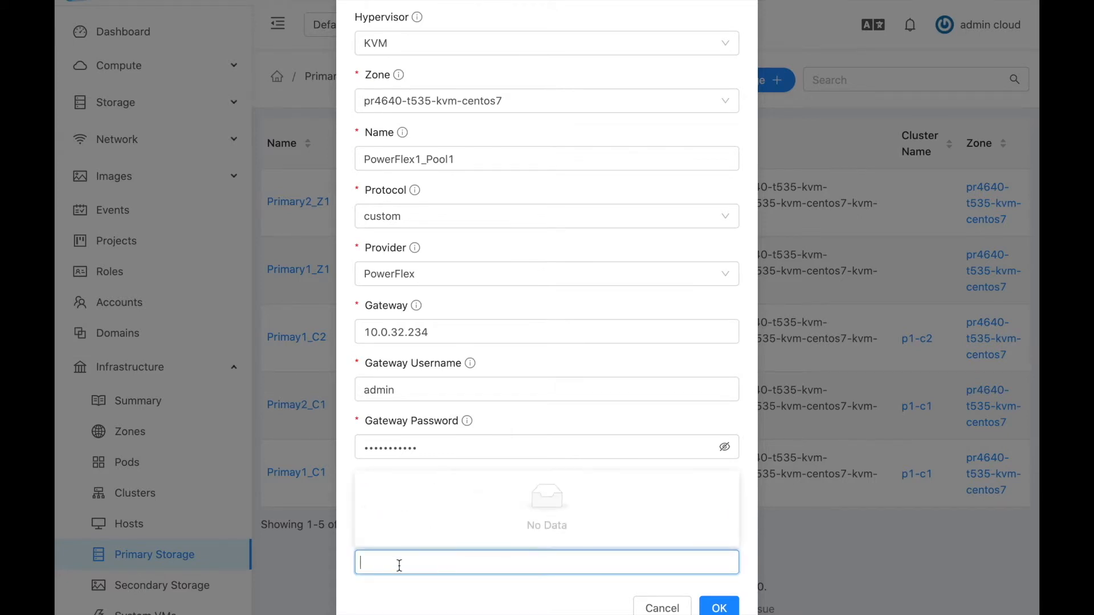
{"action": "type", "text": "p"}
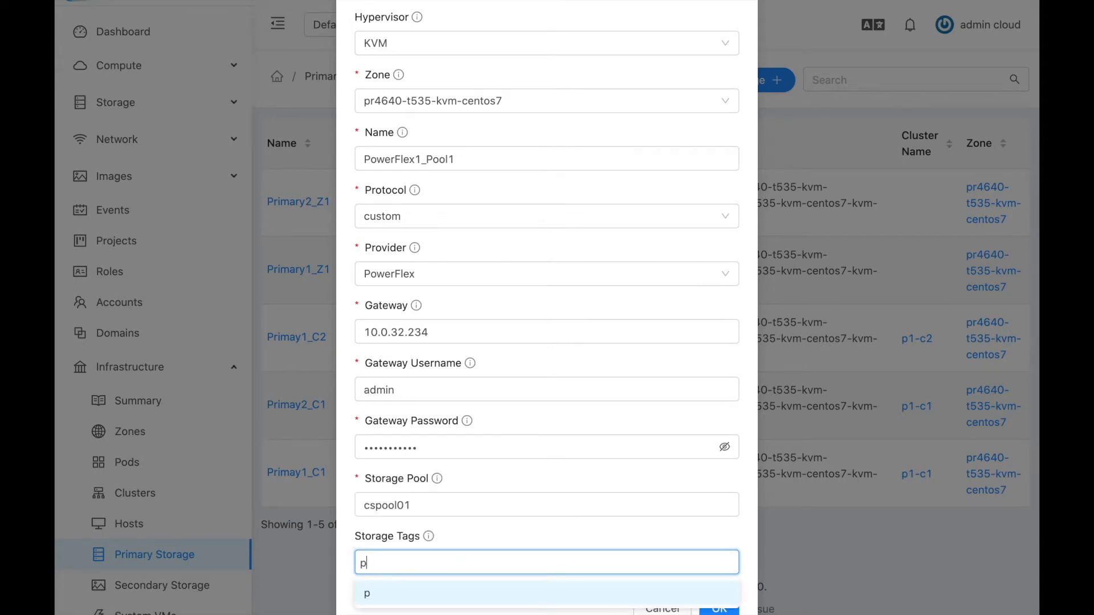
{"action": "type", "text": "flex"}
{"action": "key", "text": "Return"}
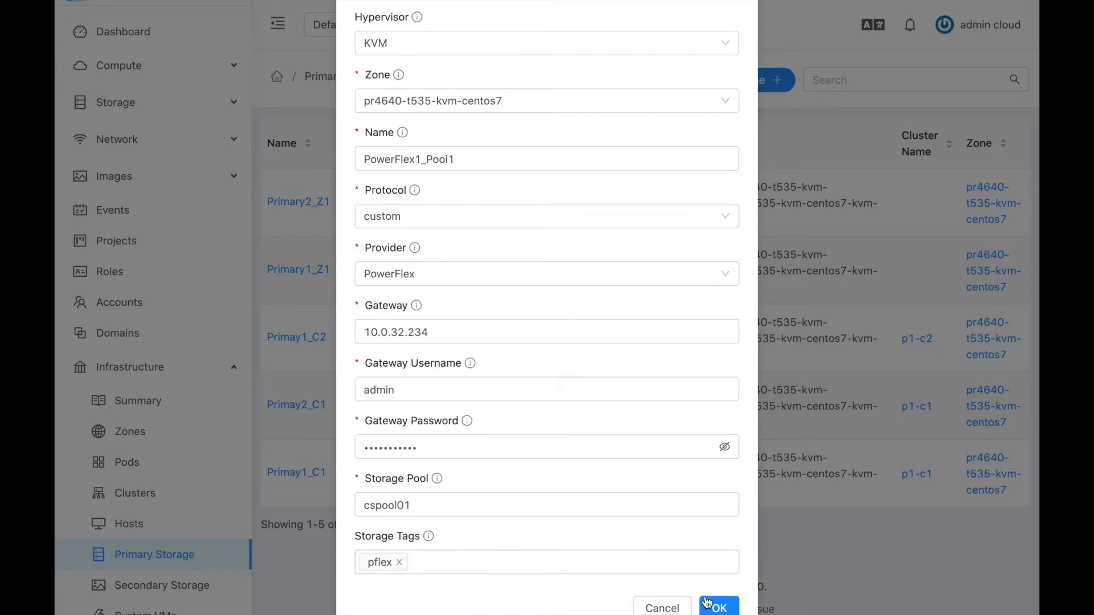
{"action": "left_click", "coordinate": [721, 608]}
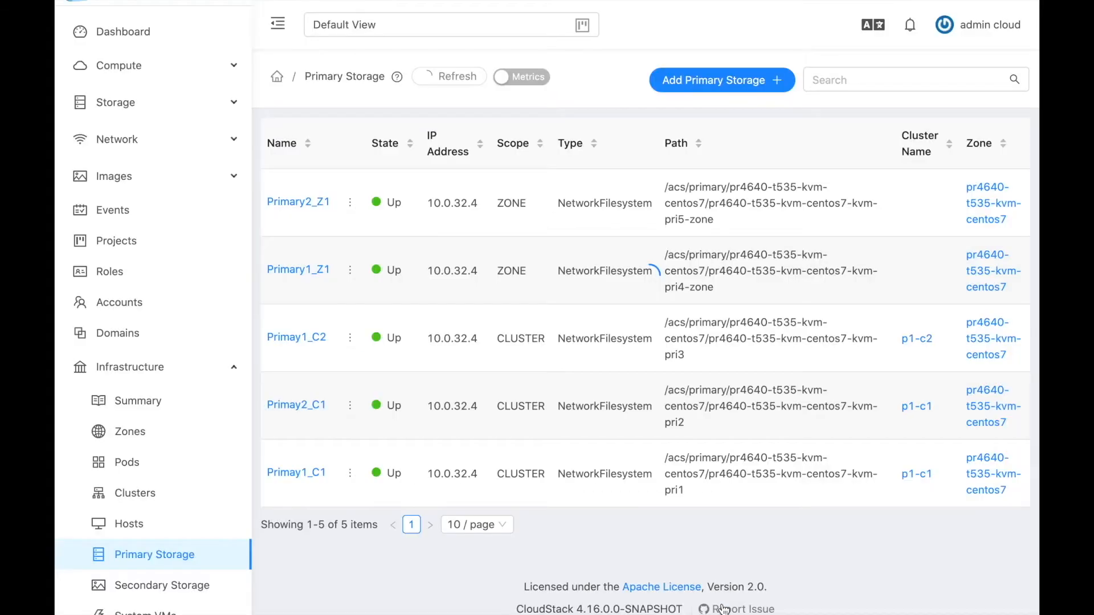
Dismiss the save-password prompt and review PowerFlex1_Pool1 details: Up, zone scope, tag pflex, 201.05 GB.
{"action": "left_click", "coordinate": [700, 271]}
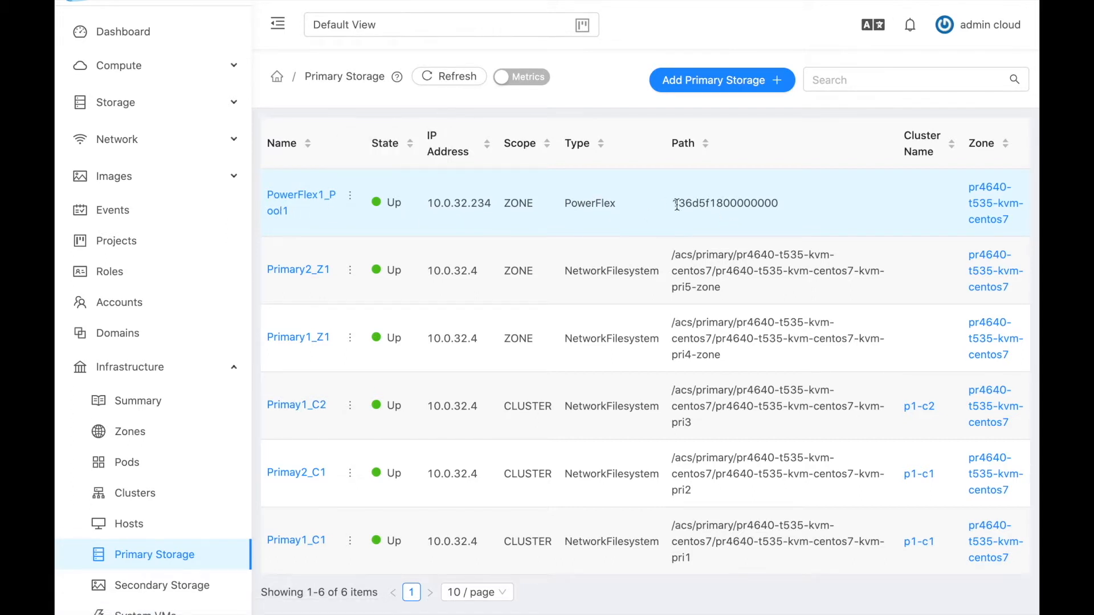
{"action": "left_click", "coordinate": [279, 211]}
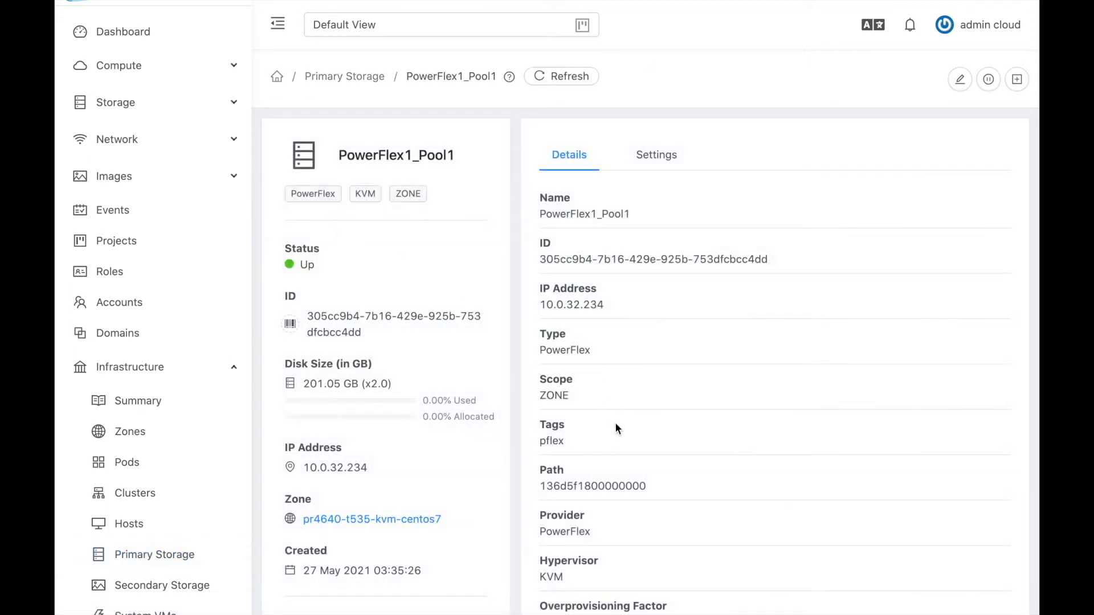
{"action": "scroll", "coordinate": [845, 488], "scroll_direction": "down", "scroll_amount": 2}
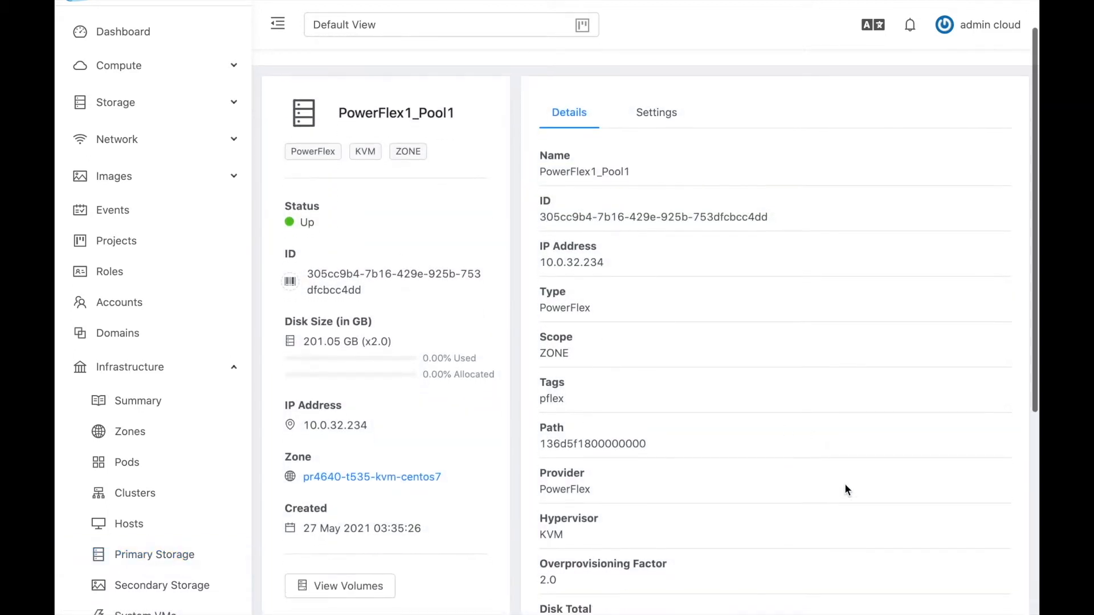
{"action": "scroll", "coordinate": [846, 487], "scroll_direction": "down", "scroll_amount": 5}
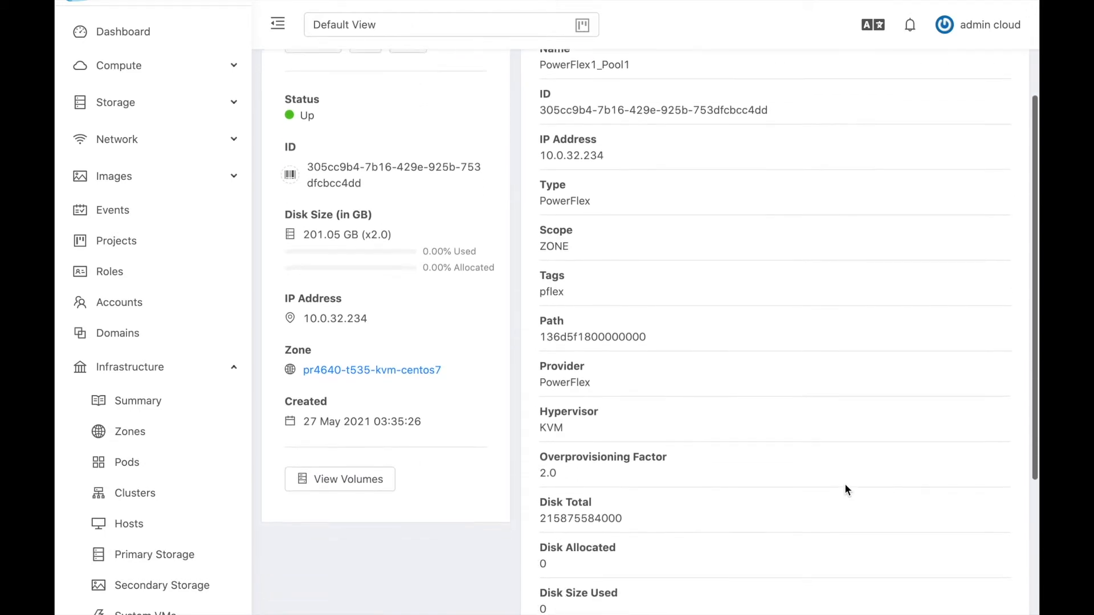
{"action": "scroll", "coordinate": [845, 483], "scroll_direction": "down", "scroll_amount": 1}
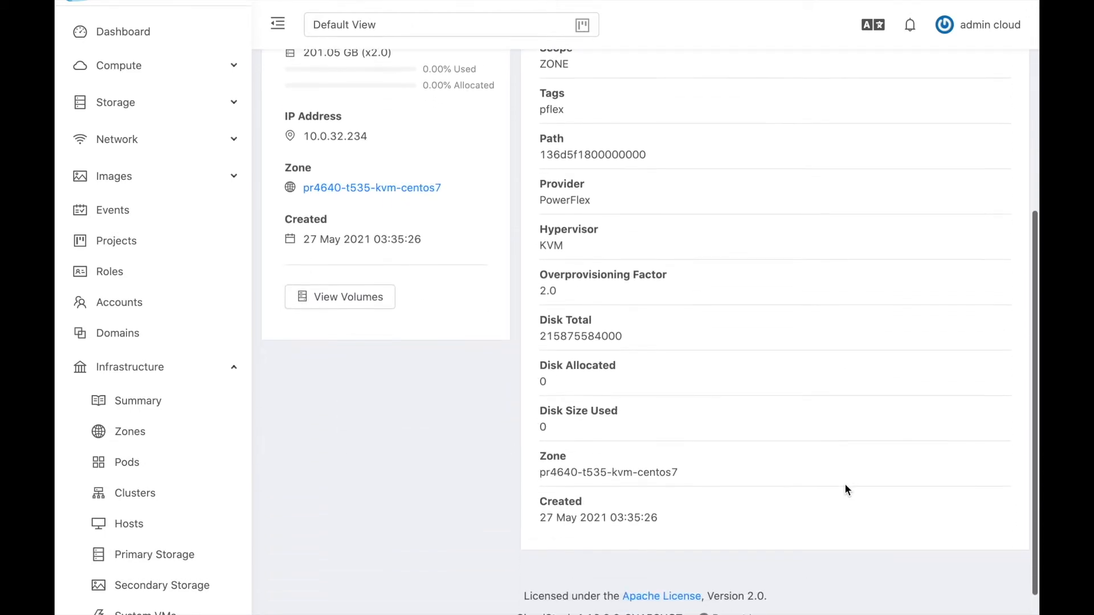
{"action": "scroll", "coordinate": [622, 368], "scroll_direction": "up", "scroll_amount": 2}
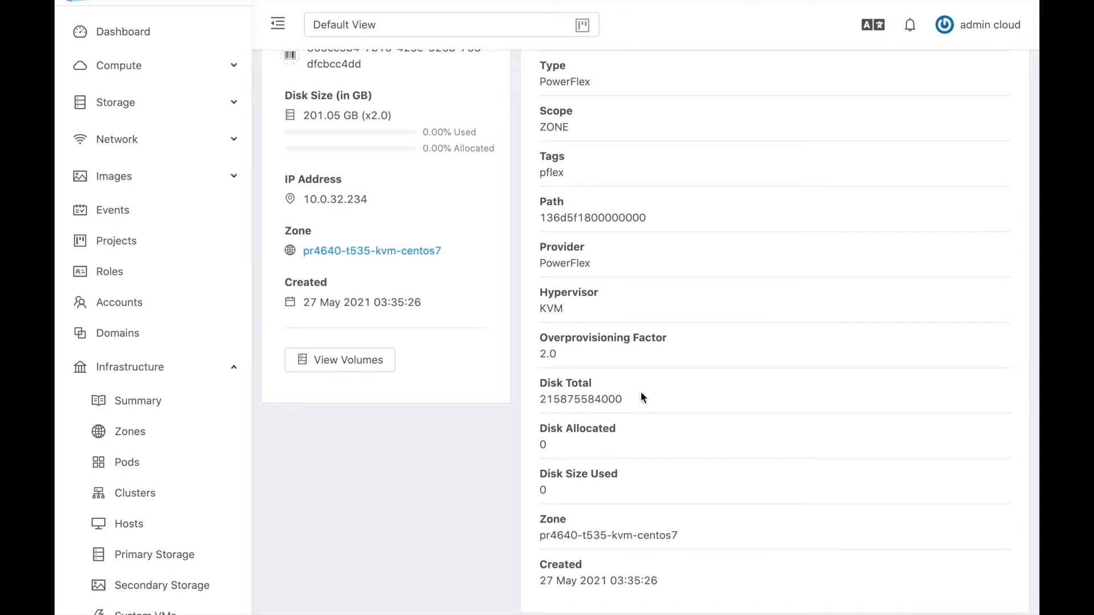
{"action": "key", "text": "ctrl+Right"}
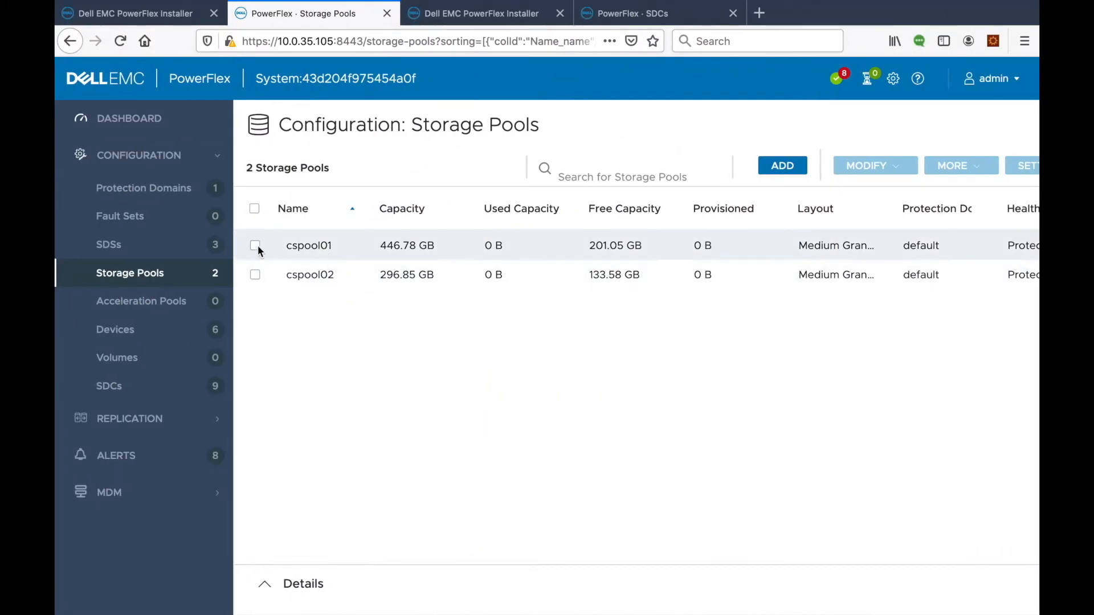
Confirm cspool01's capacity details show 201.05 GB total and 0% used.
{"action": "left_click", "coordinate": [309, 246]}
{"action": "left_click", "coordinate": [518, 405]}
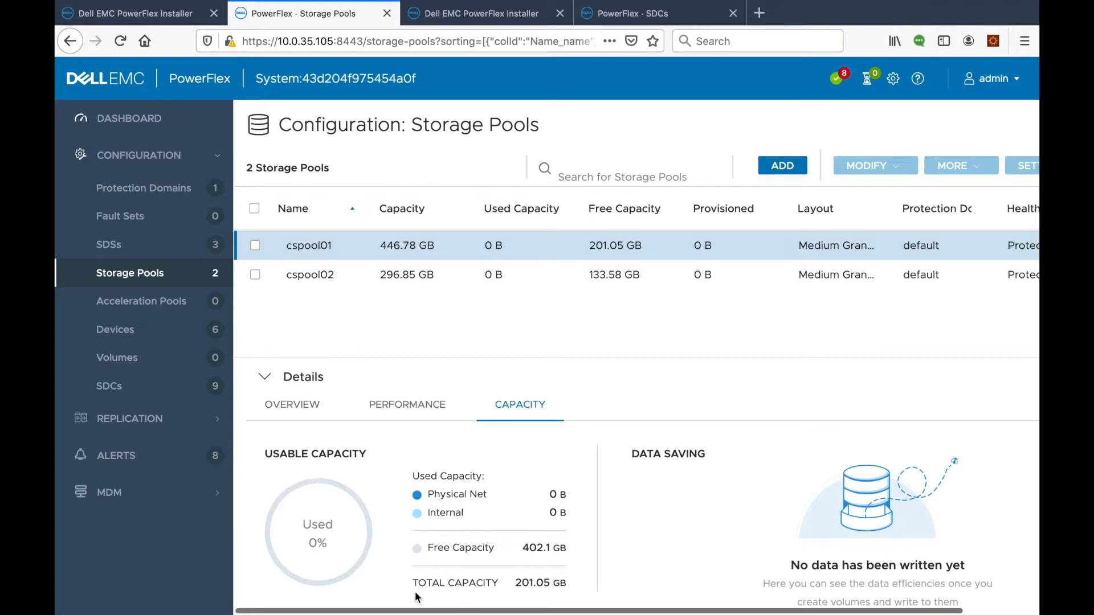
{"action": "left_click_drag", "start_coordinate": [418, 582], "coordinate": [589, 583]}
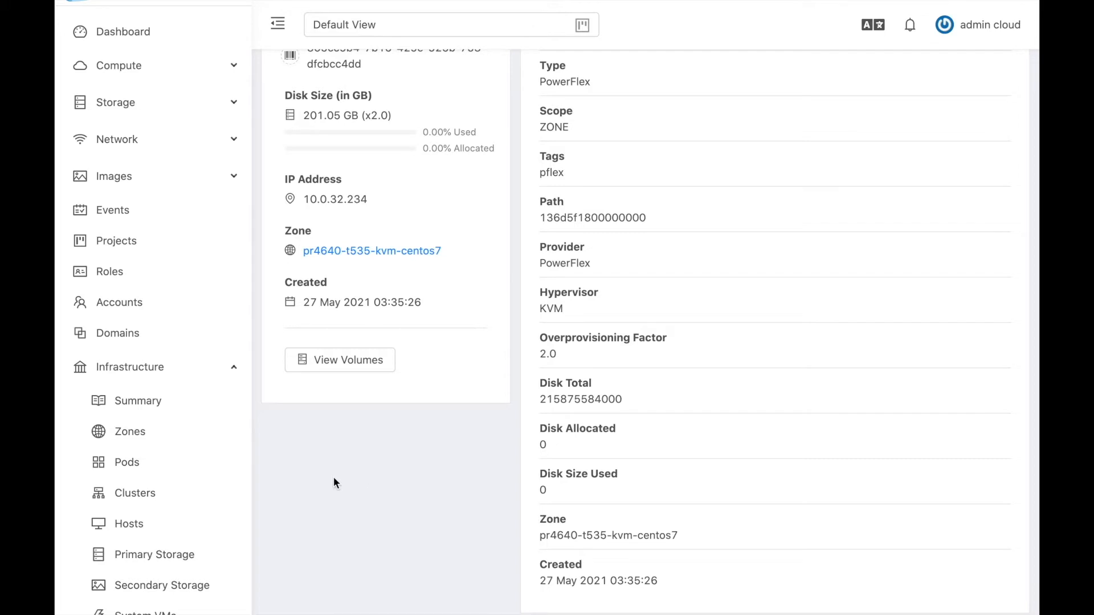
Scroll the sidebar and expand Service Offerings to list its categories.
{"action": "scroll", "coordinate": [182, 511], "scroll_direction": "down", "scroll_amount": 5}
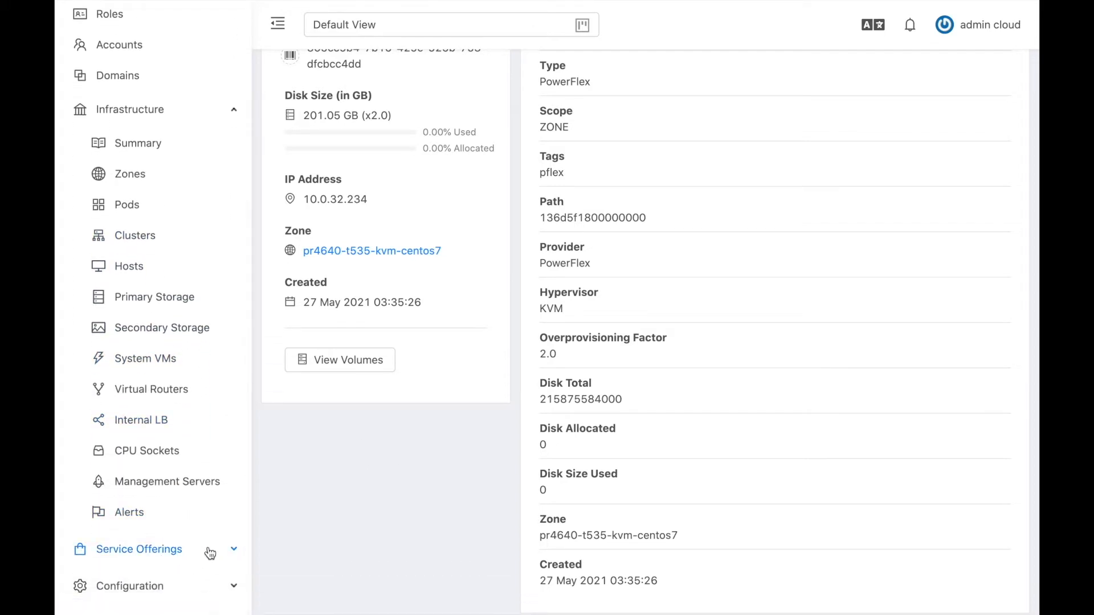
{"action": "left_click", "coordinate": [194, 549]}
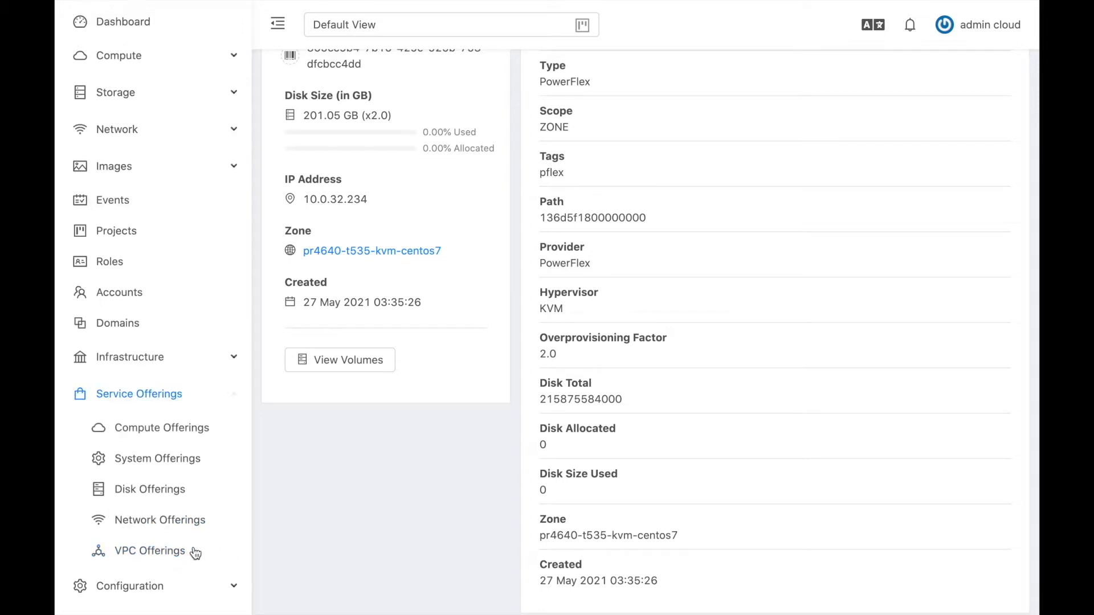
Start a new compute offering named PowerFlex_Instance and enter its description.
{"action": "left_click", "coordinate": [162, 434]}
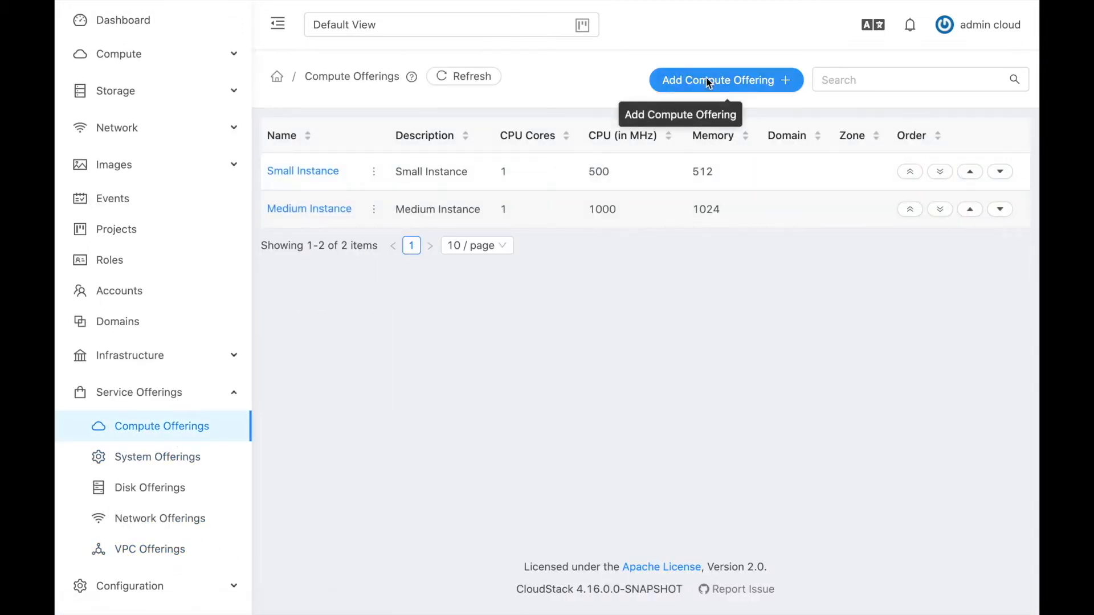
{"action": "left_click", "coordinate": [709, 81]}
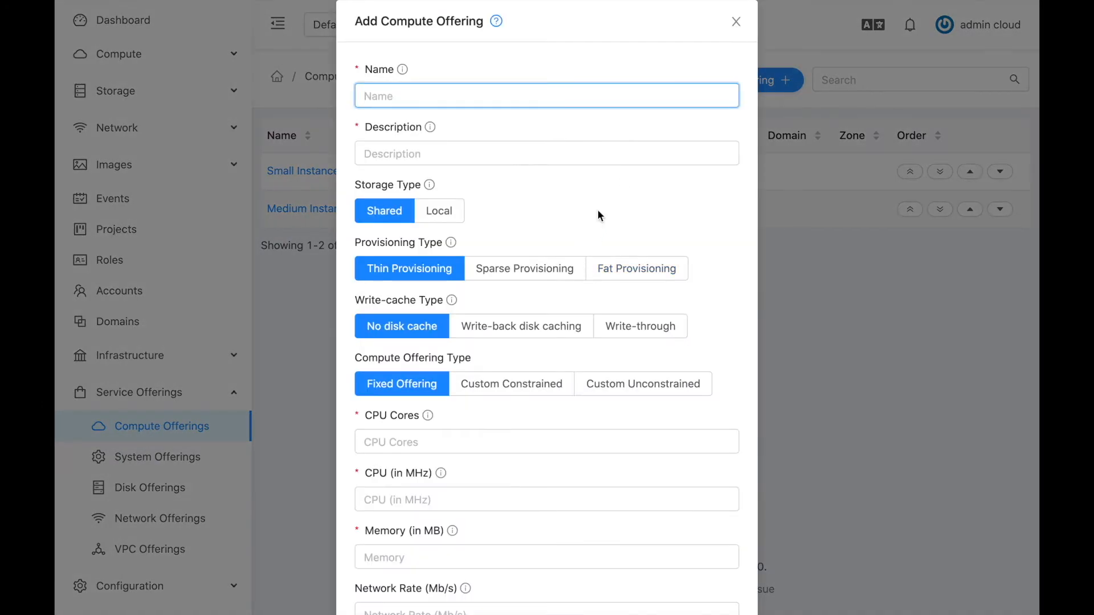
{"action": "type", "text": "Po"}
{"action": "key", "text": "BackSpace"}
{"action": "key", "text": "BackSpace"}
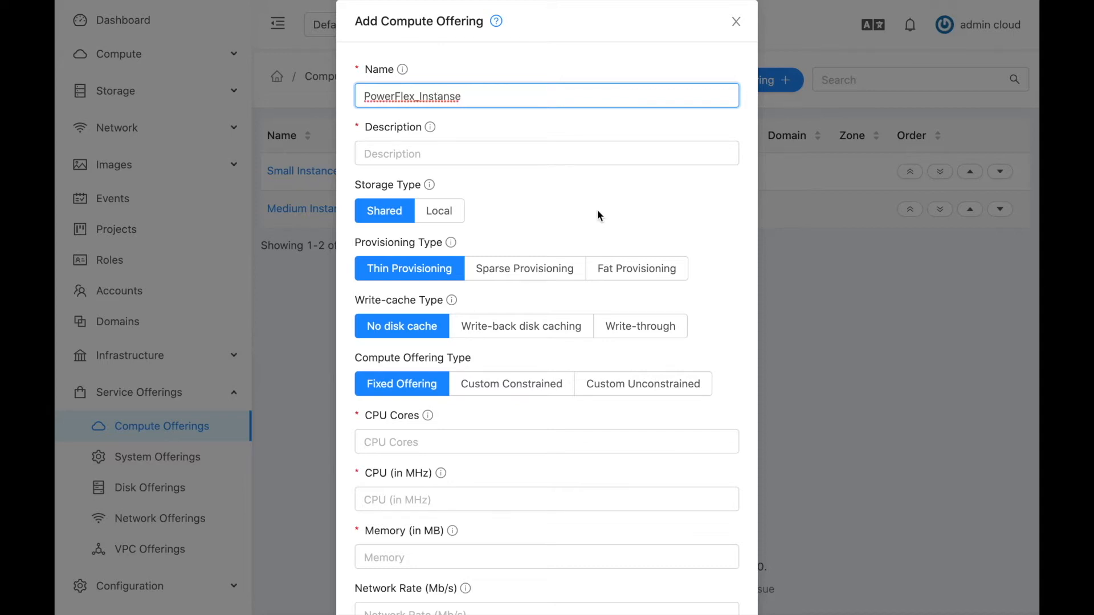
{"action": "key", "text": "BackSpace"}
{"action": "type", "text": "e"}
{"action": "left_click", "coordinate": [484, 153]}
{"action": "type", "text": "Po"}
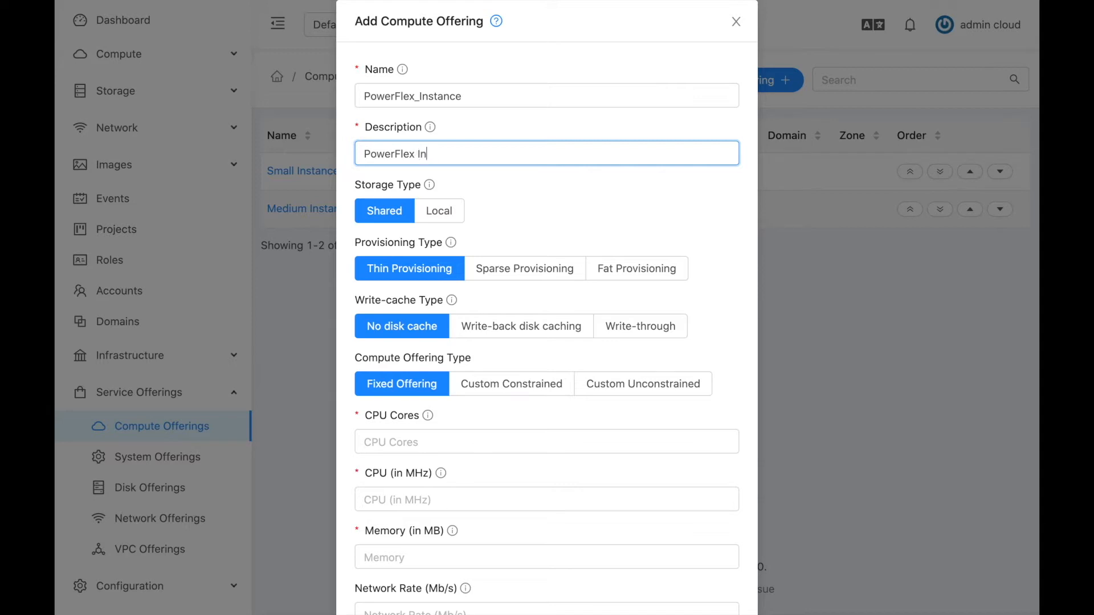
Keep shared storage and set 1 CPU core, 512 MHz speed and 500 MB memory.
{"action": "left_click", "coordinate": [391, 219]}
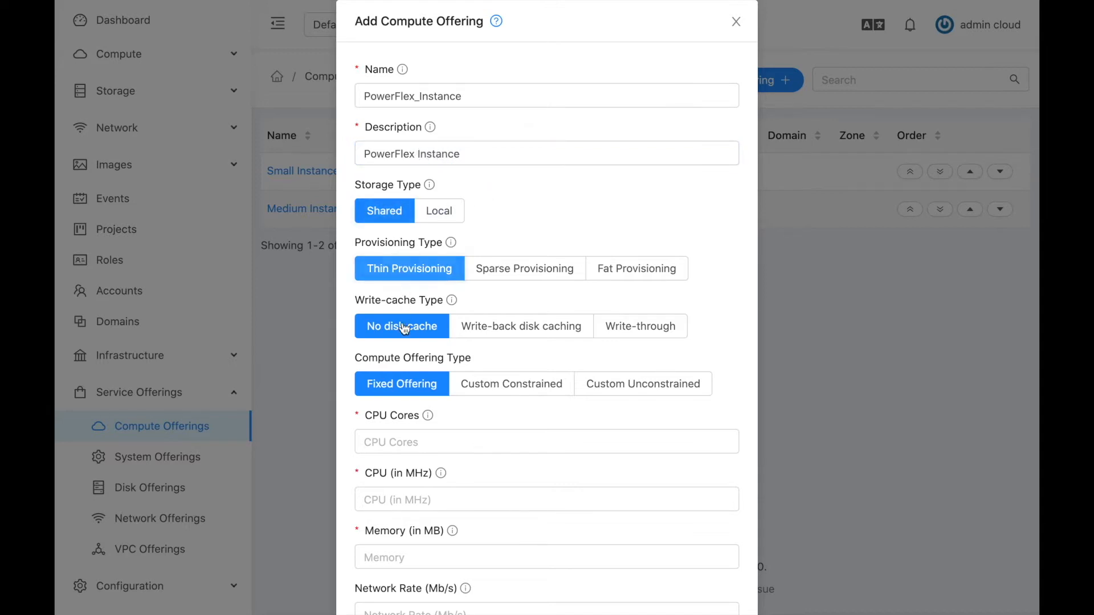
{"action": "scroll", "coordinate": [393, 383], "scroll_direction": "down", "scroll_amount": 1}
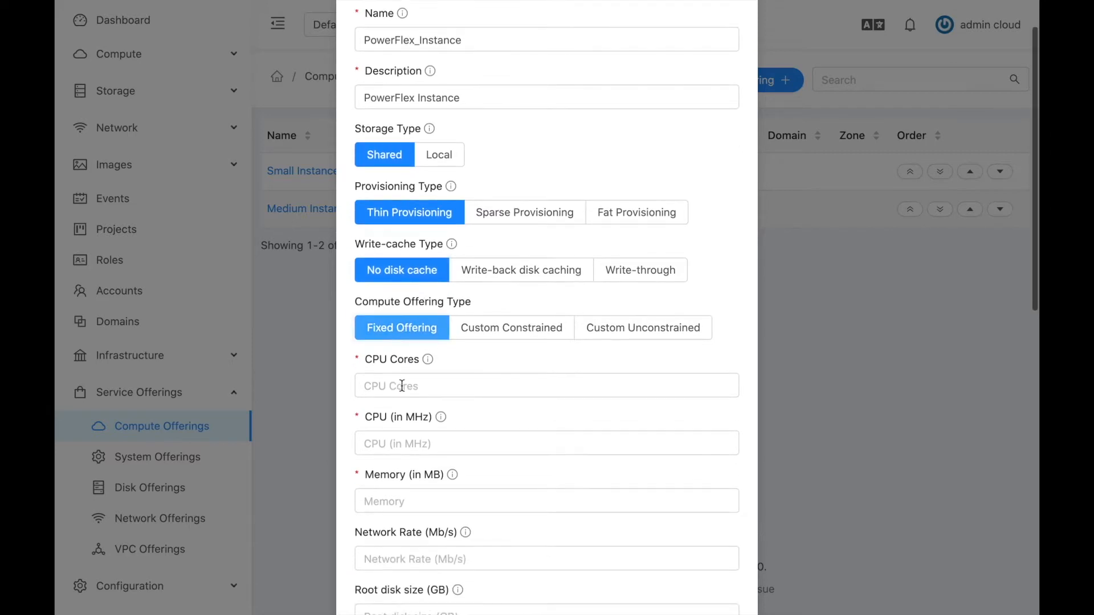
{"action": "left_click", "coordinate": [398, 383]}
{"action": "type", "text": "1"}
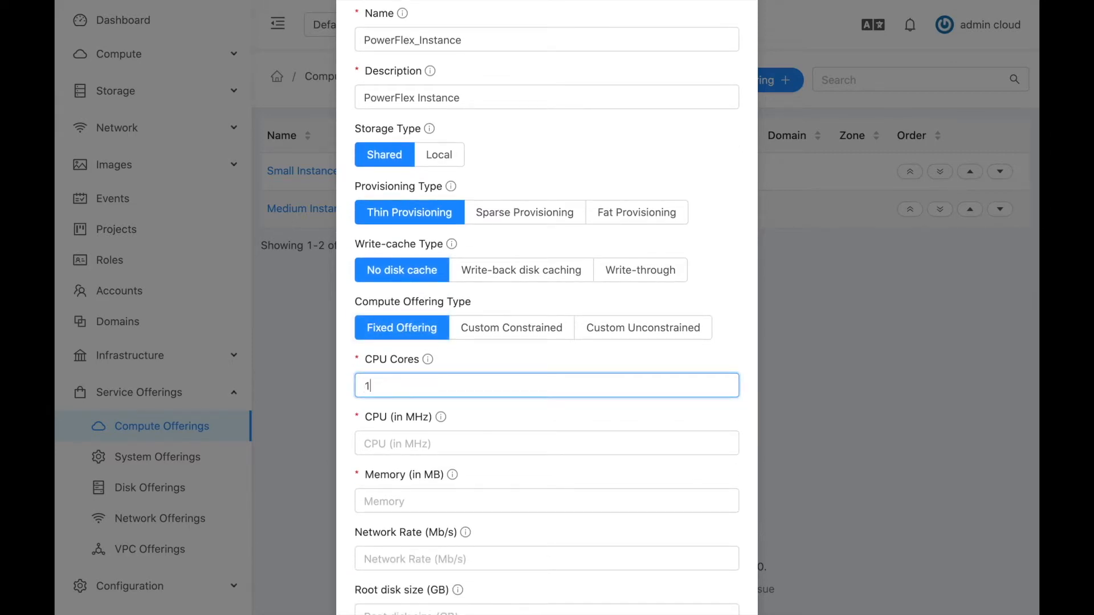
{"action": "left_click", "coordinate": [389, 443]}
{"action": "scroll", "coordinate": [390, 443], "scroll_direction": "down", "scroll_amount": 2}
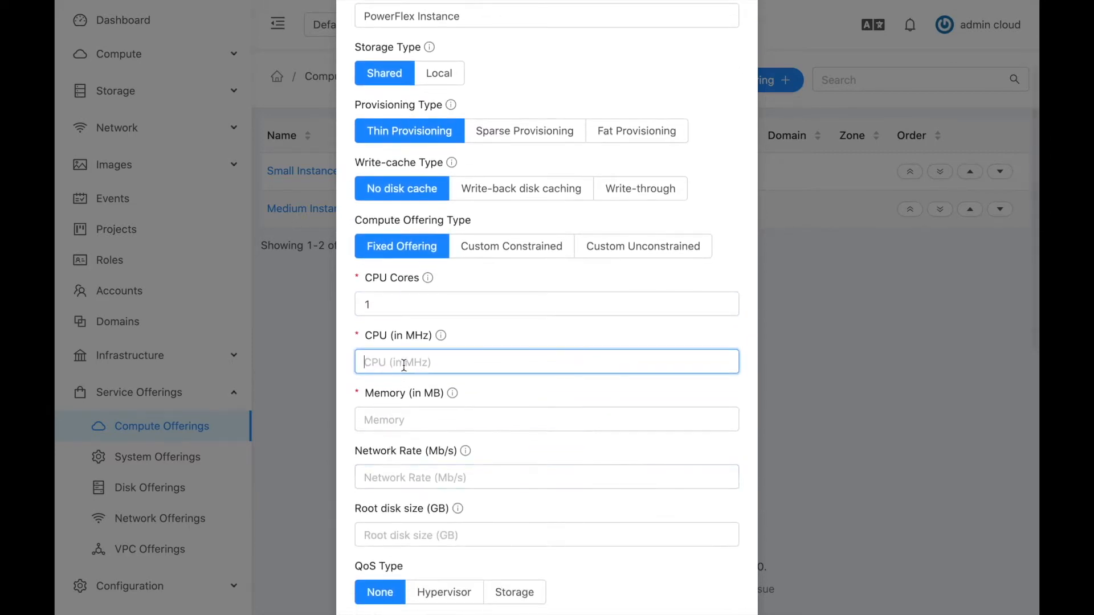
{"action": "type", "text": "512"}
{"action": "left_click", "coordinate": [399, 419]}
{"action": "type", "text": "5"}
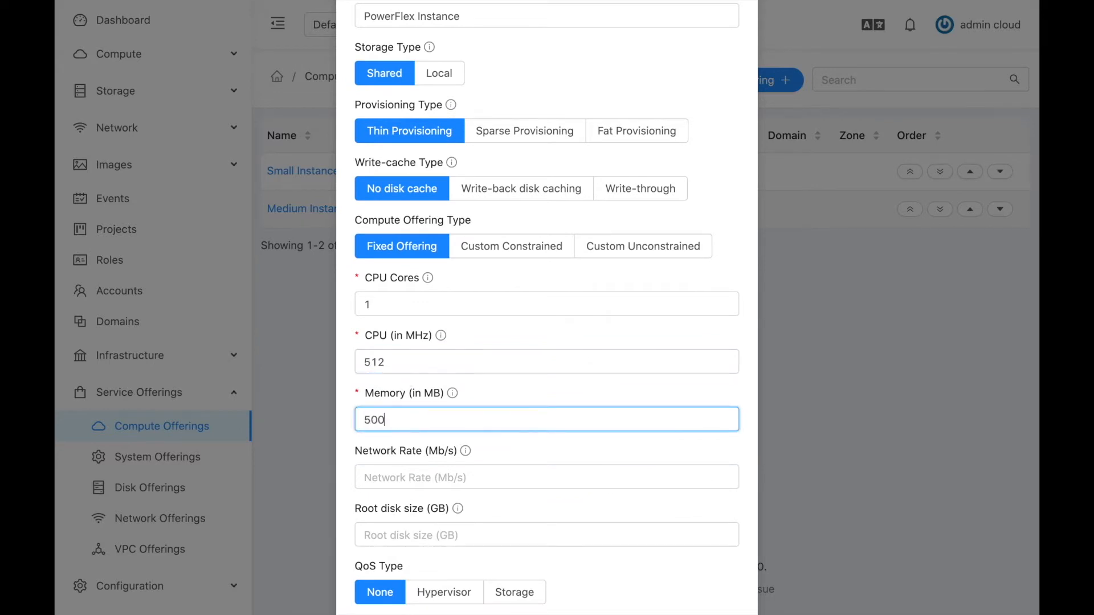
{"action": "type", "text": "00"}
Add the pflex storage tag and create the PowerFlex_Instance offering.
{"action": "scroll", "coordinate": [414, 455], "scroll_direction": "down", "scroll_amount": 1}
{"action": "scroll", "coordinate": [412, 471], "scroll_direction": "down", "scroll_amount": 2}
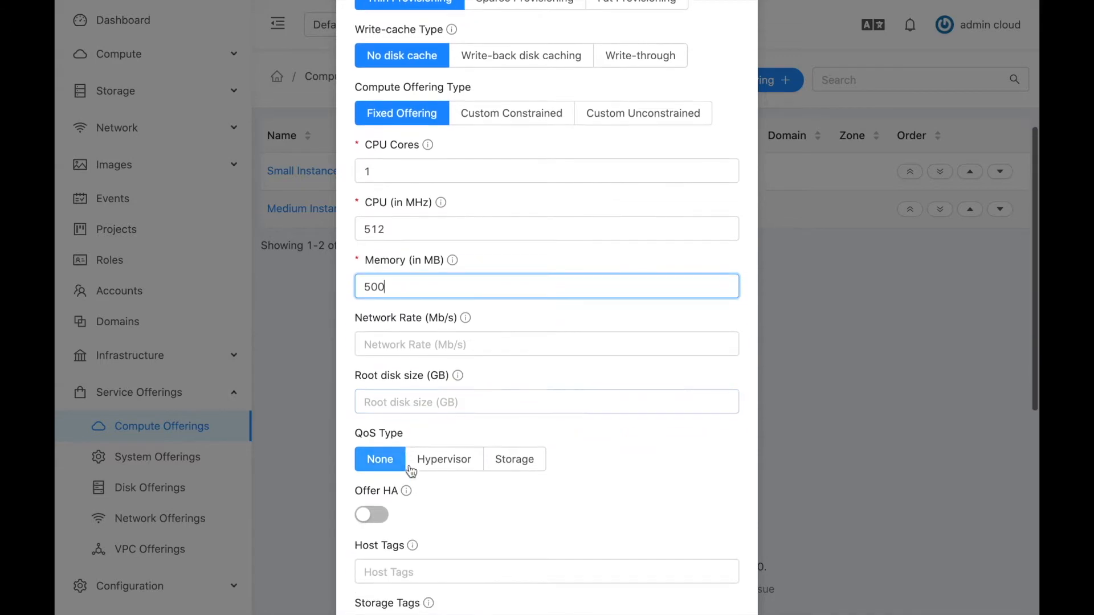
{"action": "scroll", "coordinate": [410, 470], "scroll_direction": "down", "scroll_amount": 3}
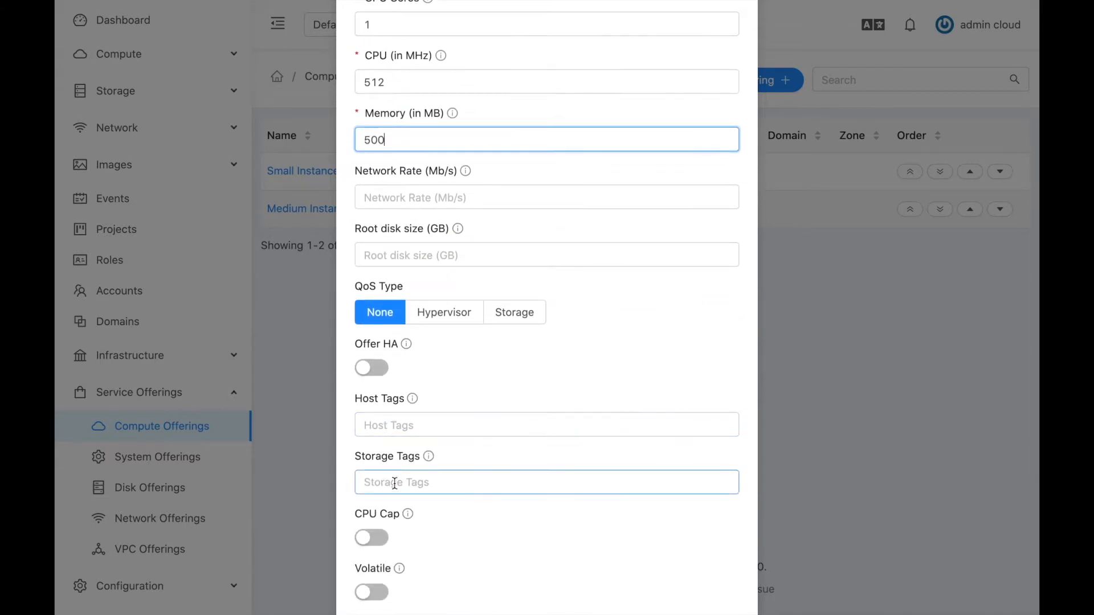
{"action": "left_click", "coordinate": [394, 483]}
{"action": "type", "text": "pfl"}
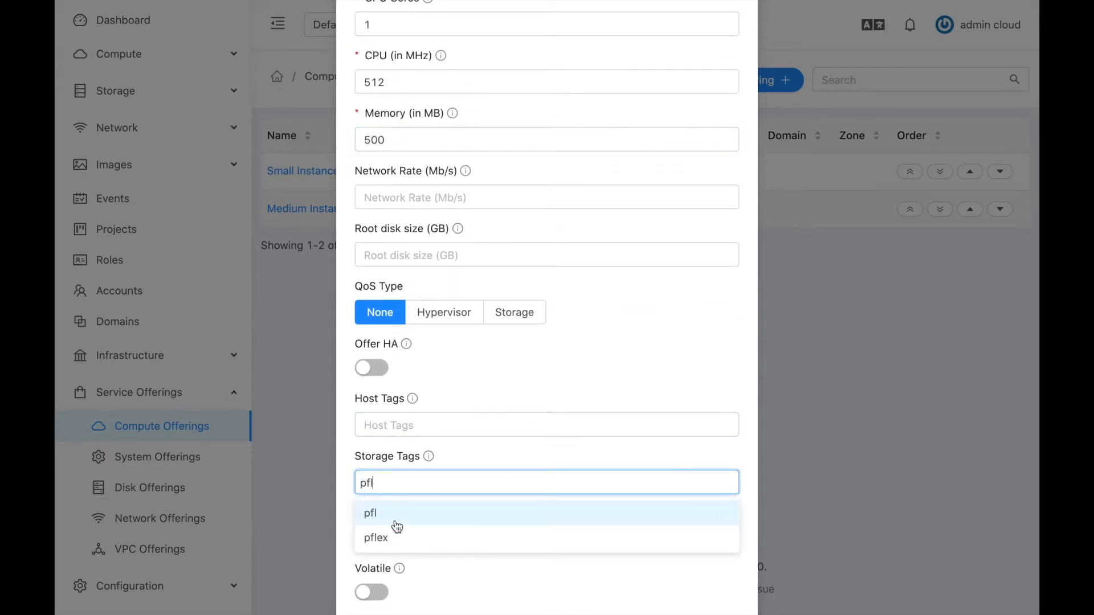
{"action": "left_click", "coordinate": [387, 537]}
{"action": "scroll", "coordinate": [439, 541], "scroll_direction": "down", "scroll_amount": 1}
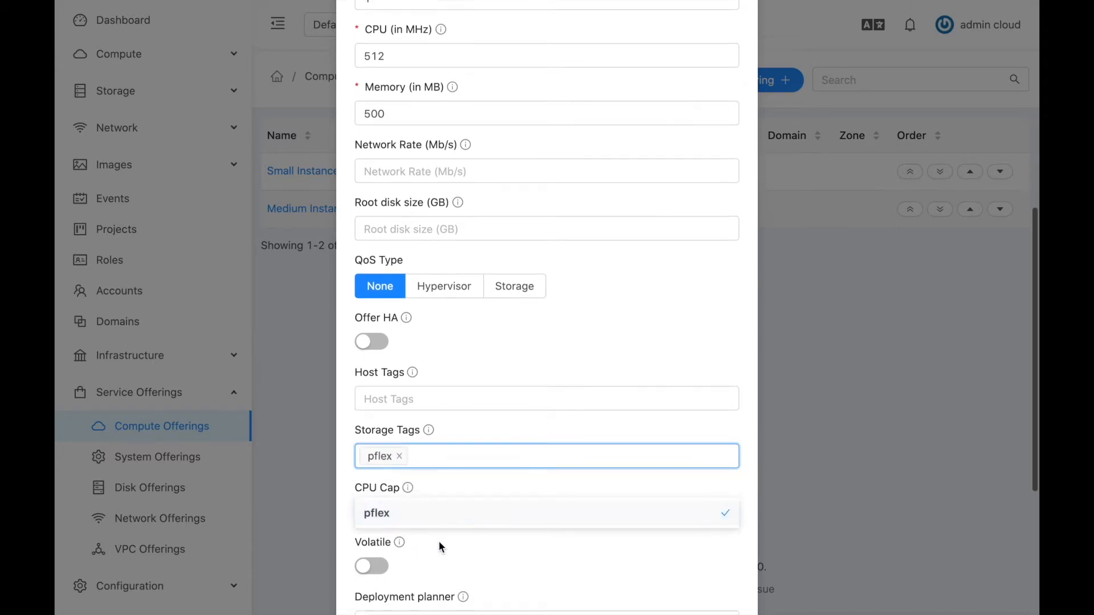
{"action": "left_click", "coordinate": [459, 550]}
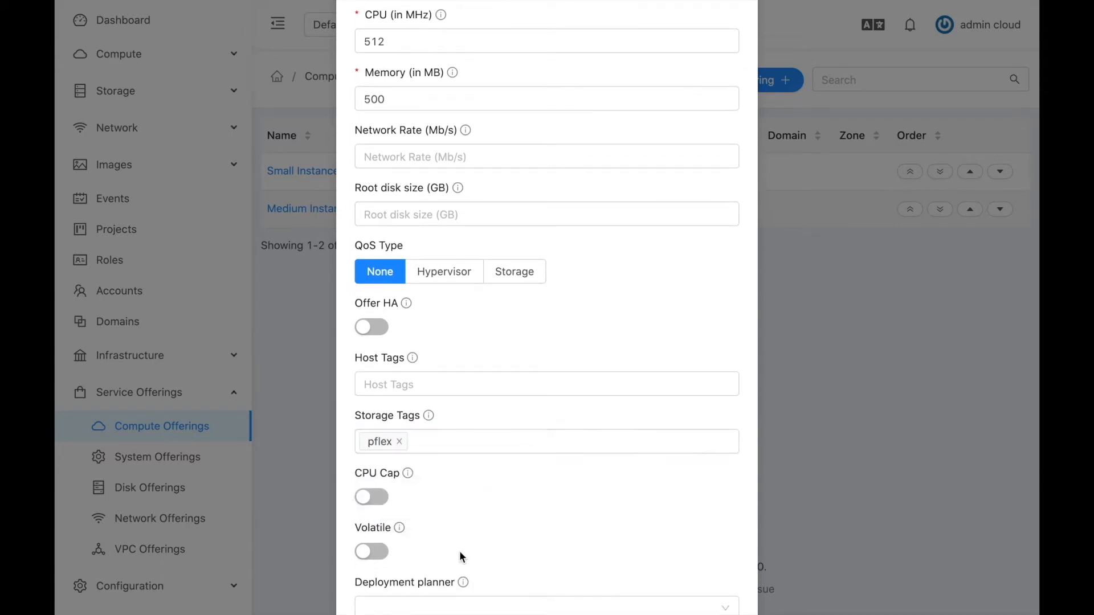
{"action": "scroll", "coordinate": [459, 550], "scroll_direction": "down", "scroll_amount": 3}
{"action": "scroll", "coordinate": [468, 460], "scroll_direction": "down", "scroll_amount": 3}
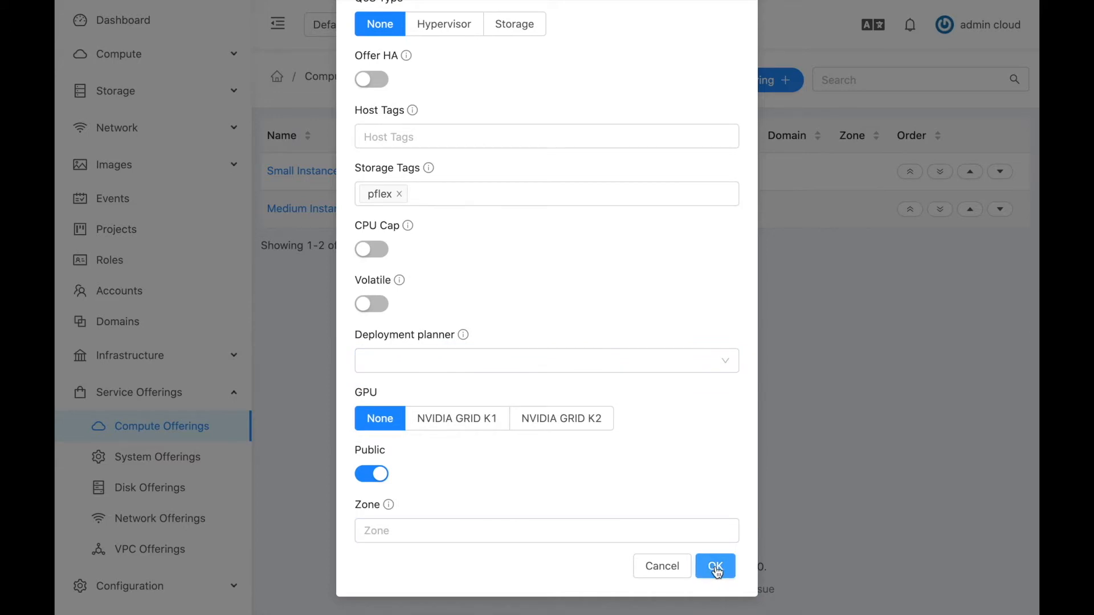
{"action": "left_click", "coordinate": [716, 567]}
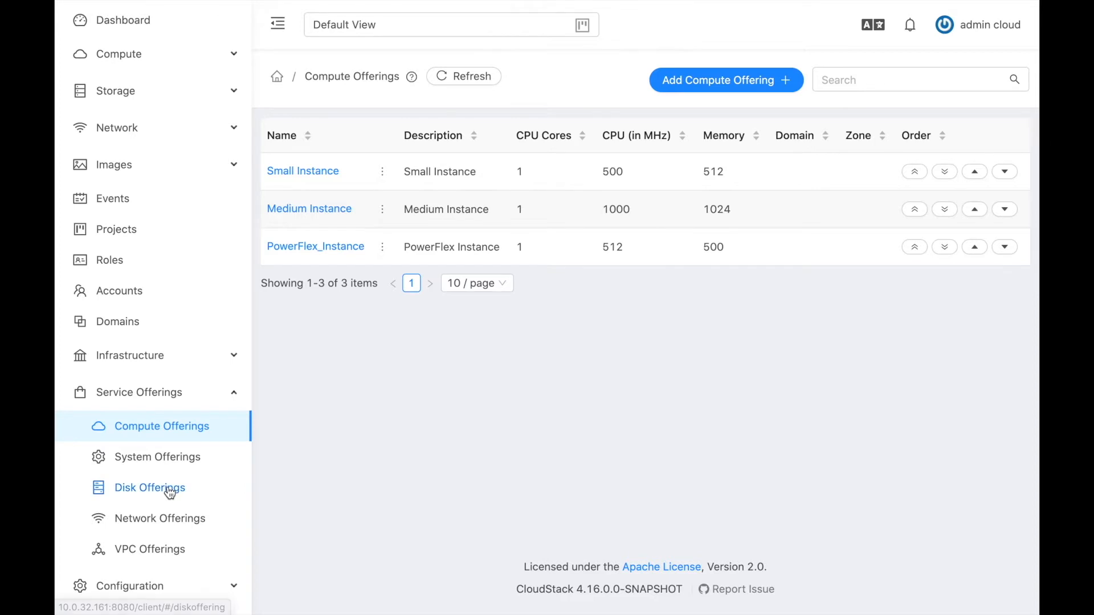
Start a disk offering named PowerFlex_Disk with description 'PowerFlex Disk'.
{"action": "left_click", "coordinate": [139, 487]}
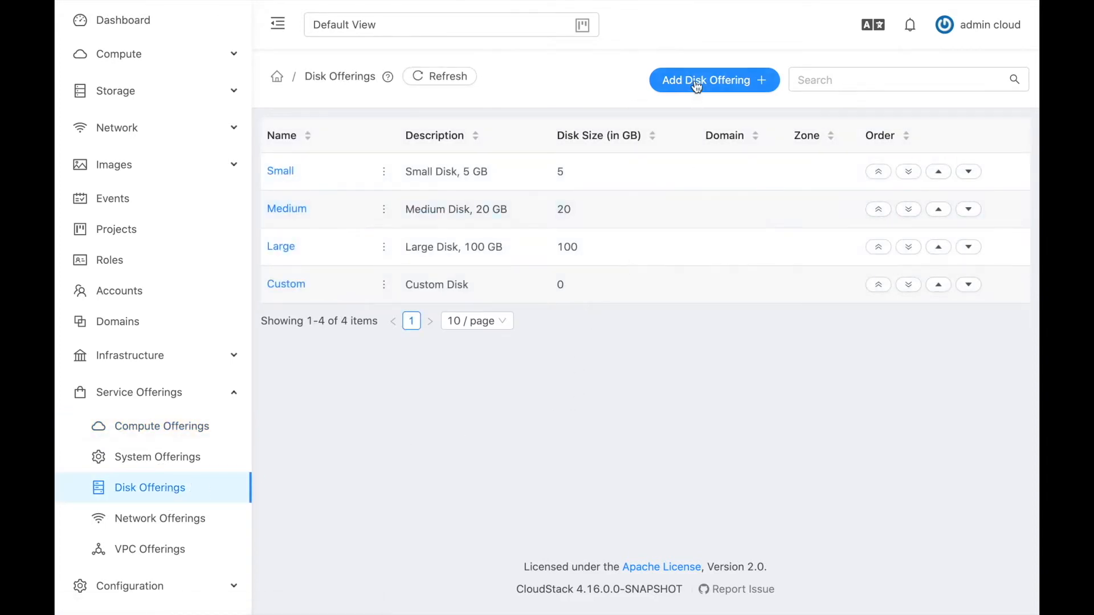
{"action": "left_click", "coordinate": [697, 81]}
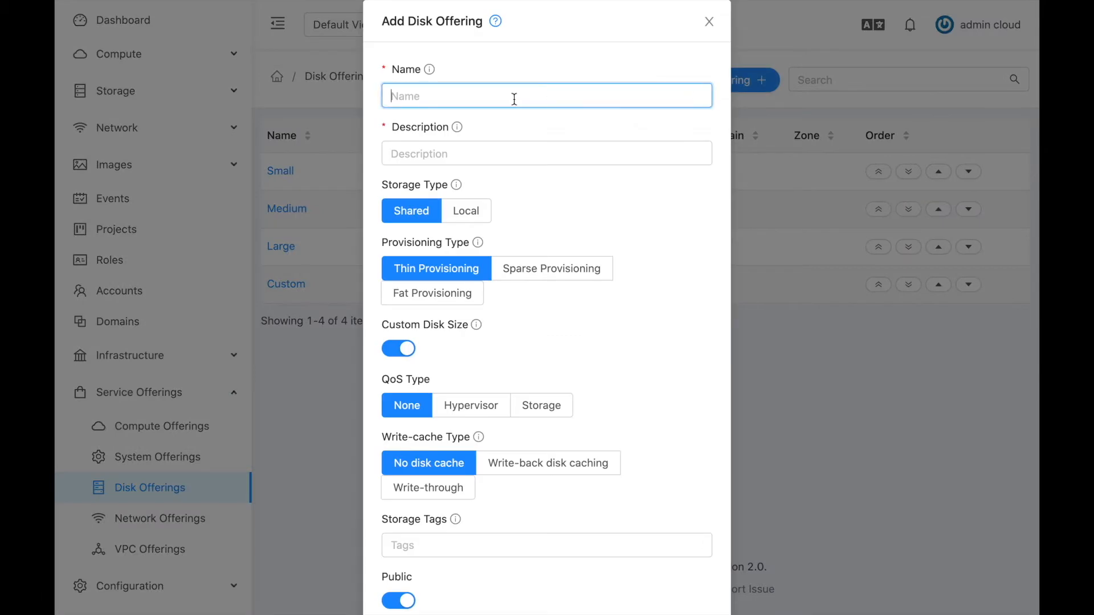
{"action": "type", "text": "PowerFlex_Disk"}
{"action": "left_click", "coordinate": [508, 147]}
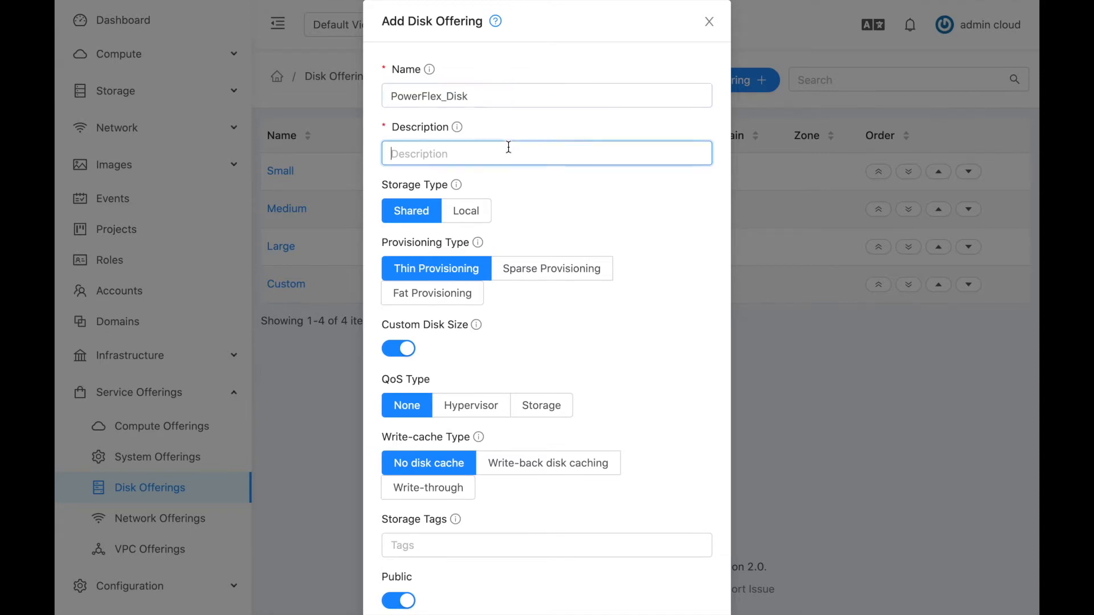
{"action": "type", "text": "PowerFlex Disk"}
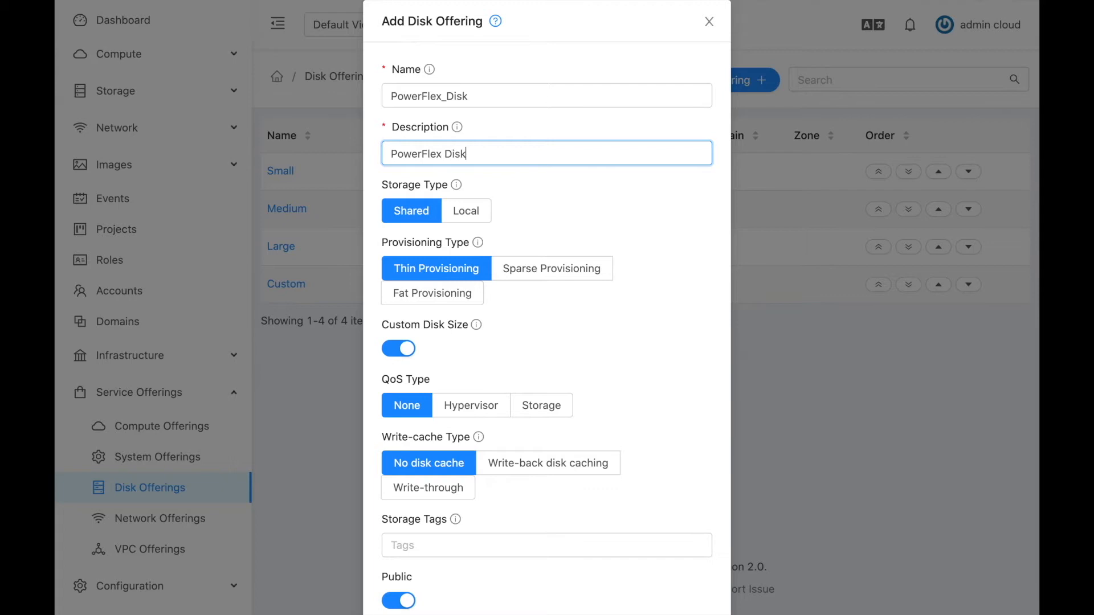
Keep shared, thin-provisioned storage, add the pflex storage tag, and create the offering.
{"action": "left_click", "coordinate": [424, 210]}
{"action": "left_click", "coordinate": [424, 277]}
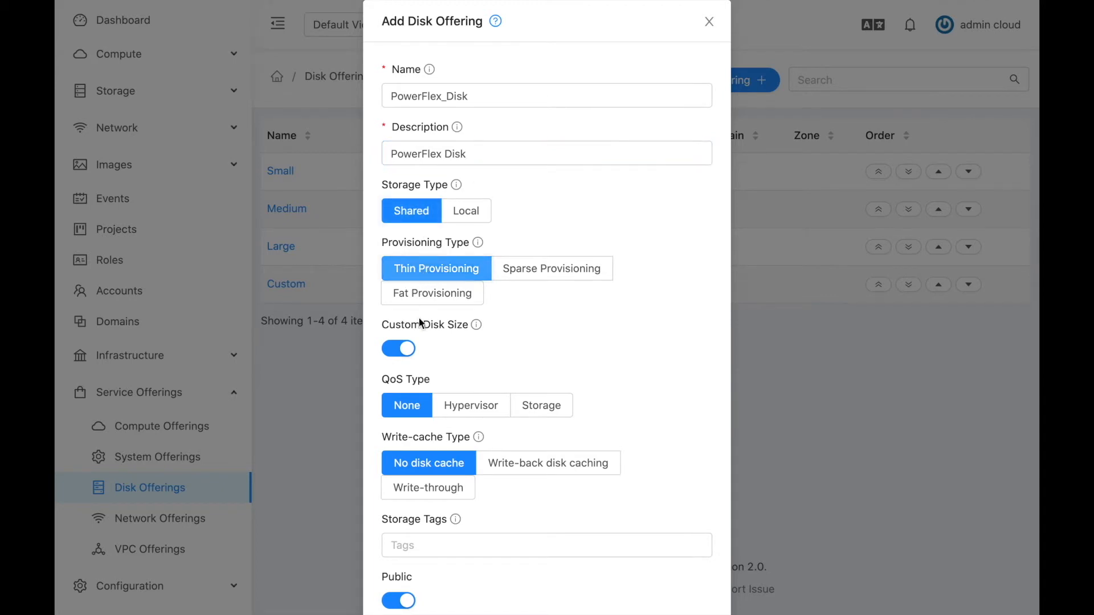
{"action": "scroll", "coordinate": [445, 377], "scroll_direction": "down", "scroll_amount": 3}
{"action": "left_click", "coordinate": [423, 419]}
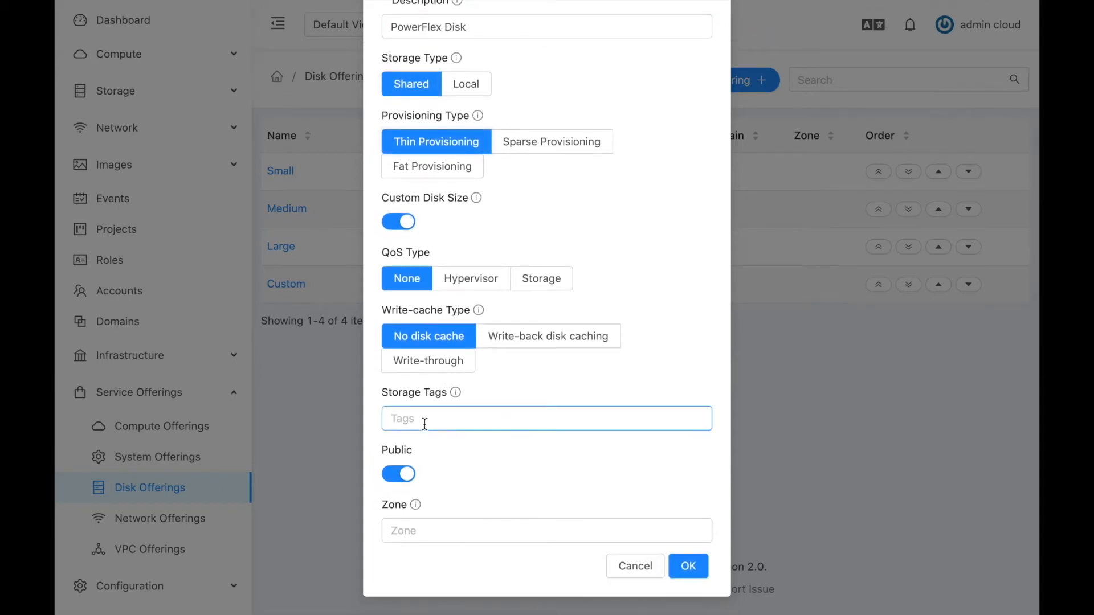
{"action": "type", "text": "pfl"}
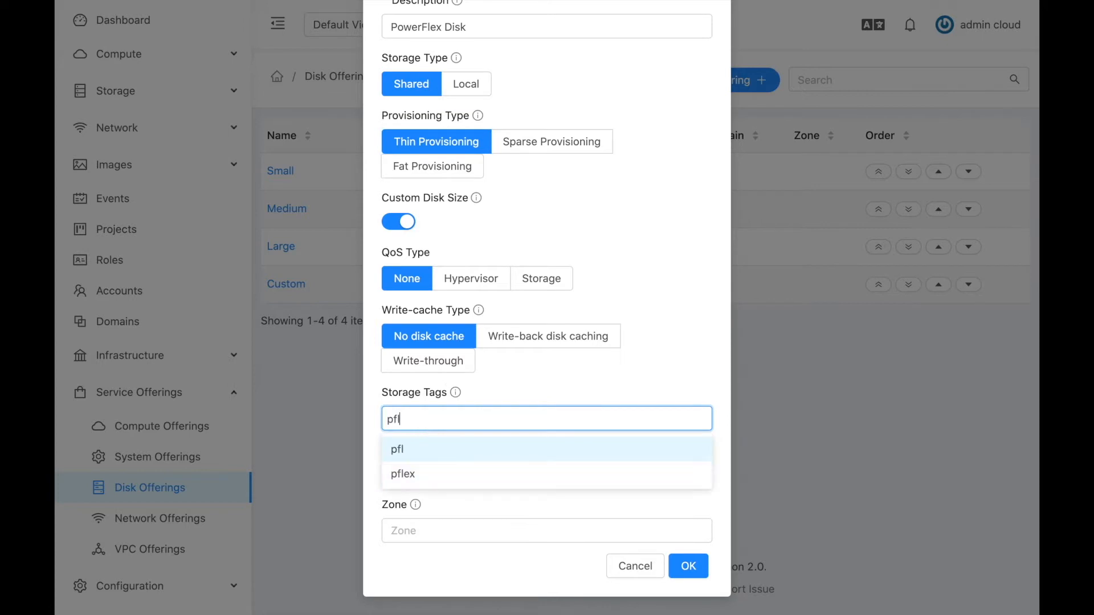
{"action": "type", "text": "ex"}
{"action": "left_click", "coordinate": [402, 450]}
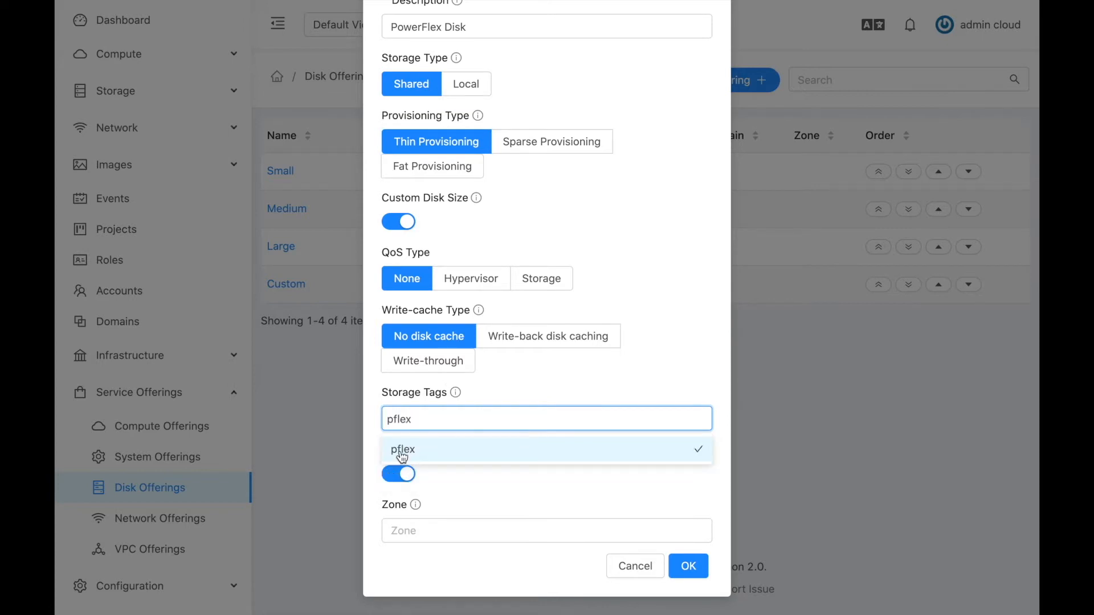
{"action": "left_click", "coordinate": [493, 481]}
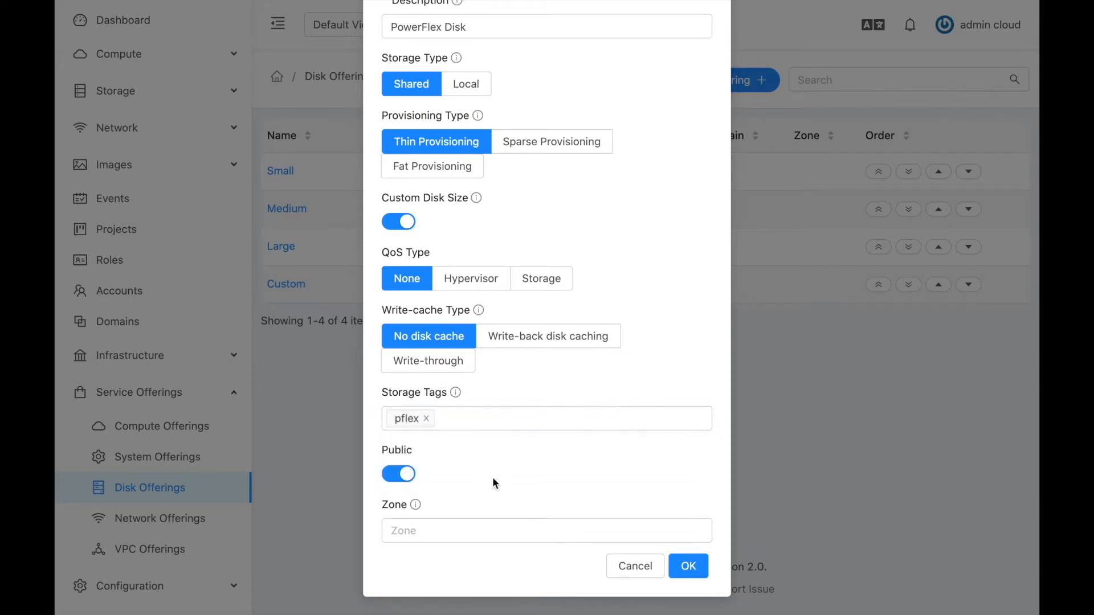
{"action": "left_click", "coordinate": [690, 567]}
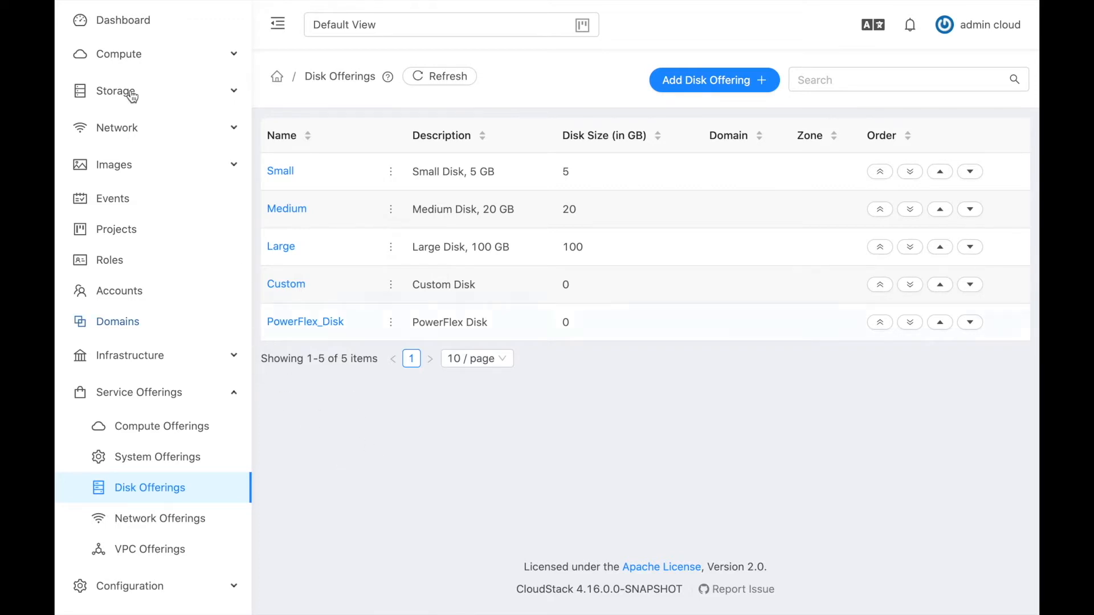
Begin a new instance in zone pr4640-t535-kvm-centos7 with CentOS 5.5 and PowerFlex_Instance offering.
{"action": "left_click", "coordinate": [129, 56]}
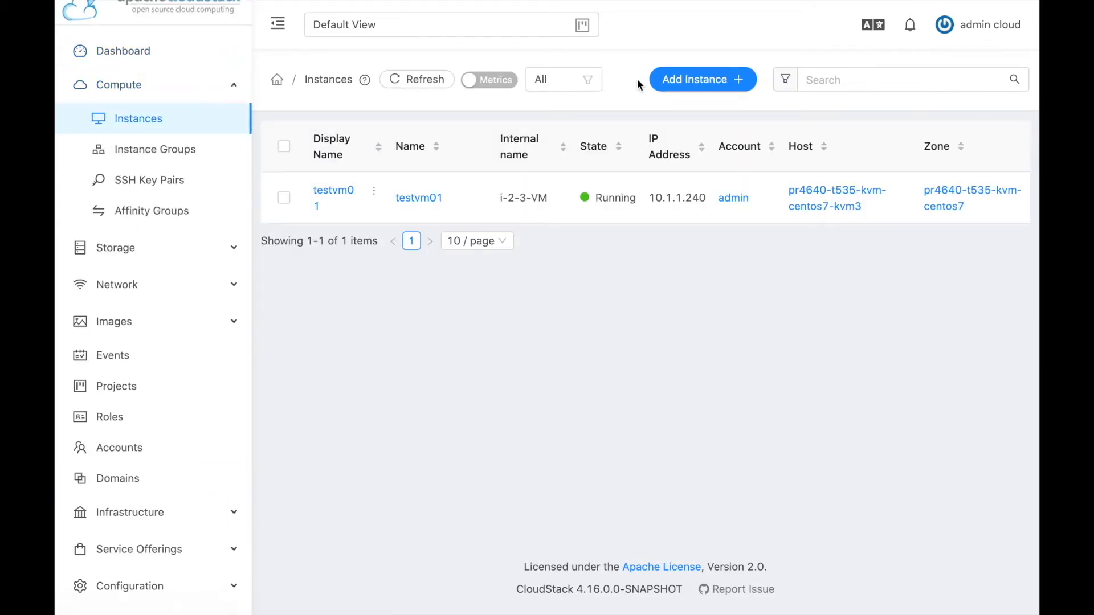
{"action": "left_click", "coordinate": [682, 81]}
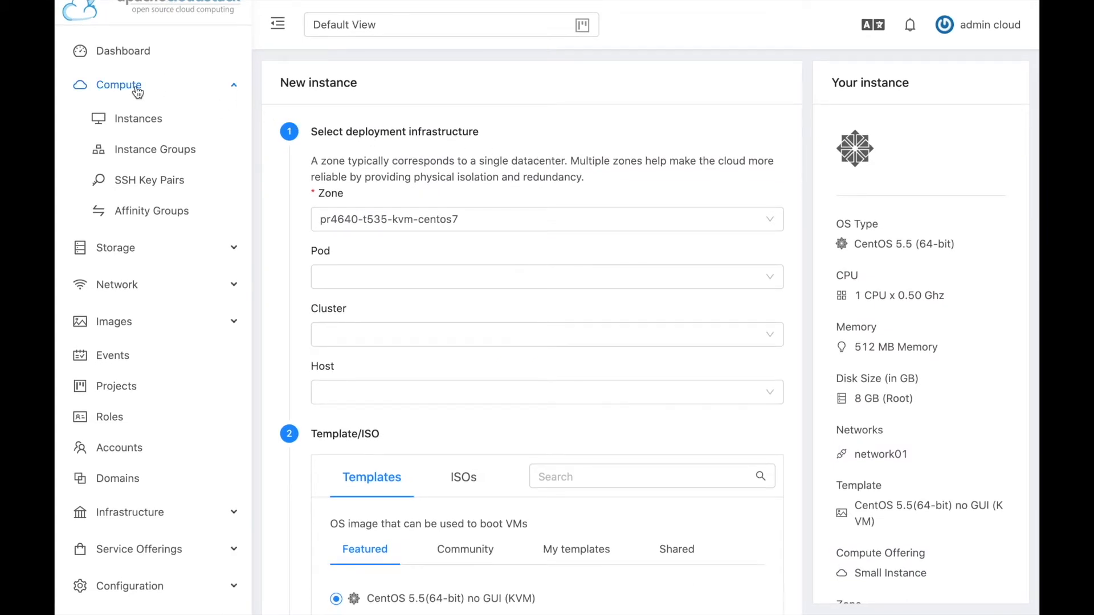
{"action": "left_click", "coordinate": [470, 219]}
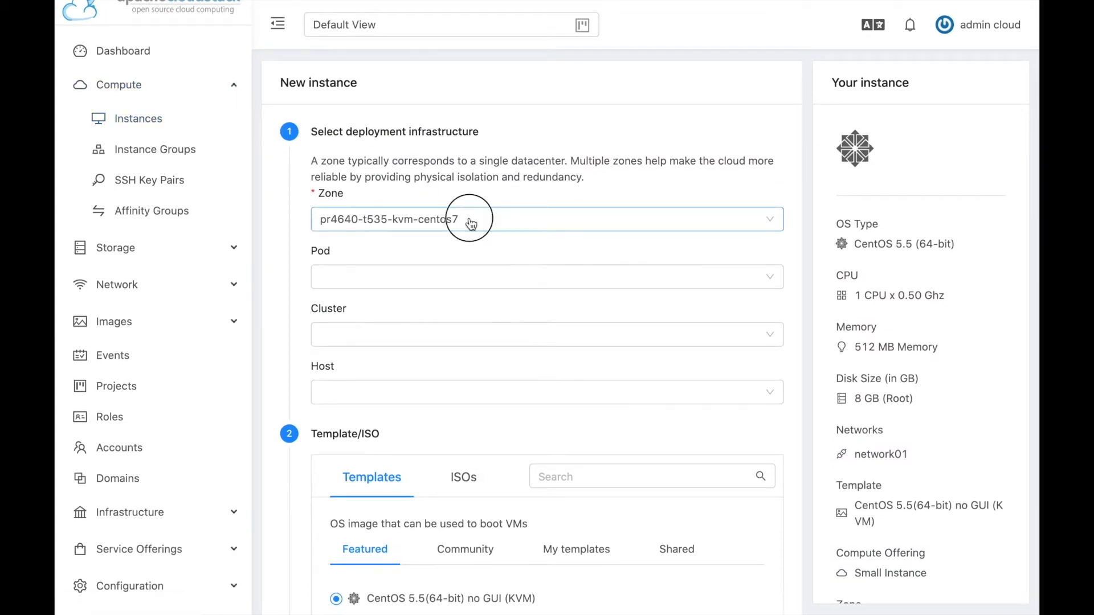
{"action": "left_click", "coordinate": [443, 256]}
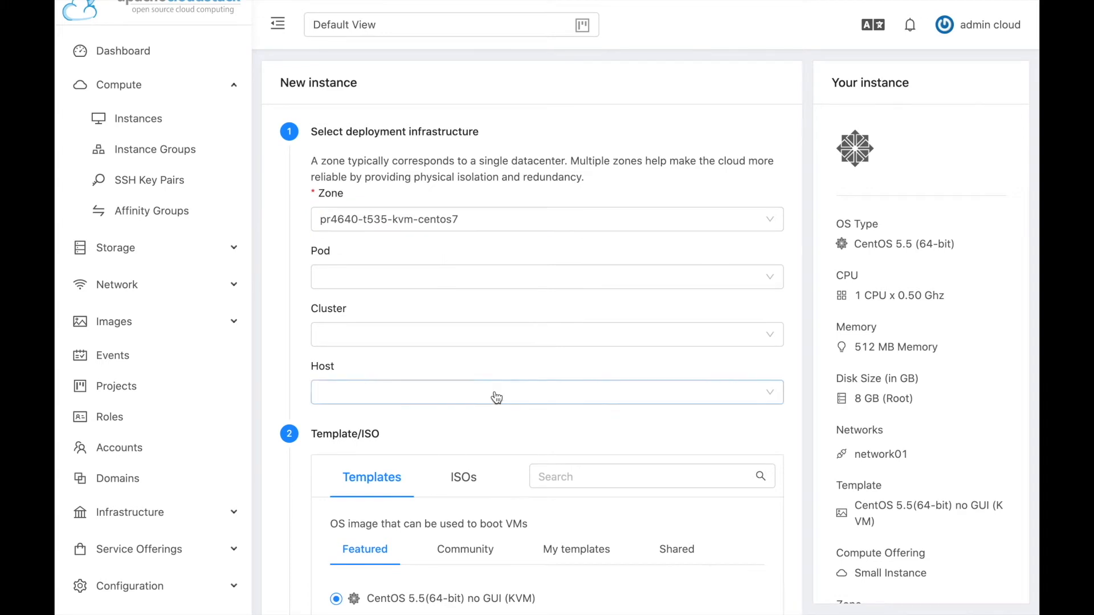
{"action": "scroll", "coordinate": [495, 395], "scroll_direction": "down", "scroll_amount": 4}
{"action": "left_click", "coordinate": [336, 402]}
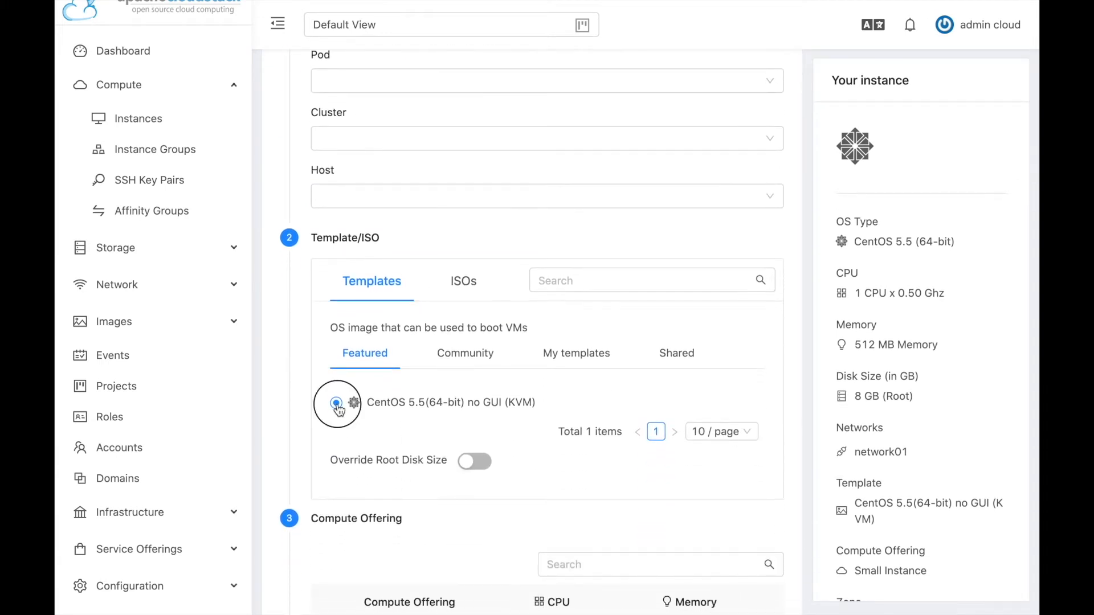
{"action": "scroll", "coordinate": [337, 406], "scroll_direction": "down", "scroll_amount": 4}
{"action": "scroll", "coordinate": [337, 402], "scroll_direction": "down", "scroll_amount": 3}
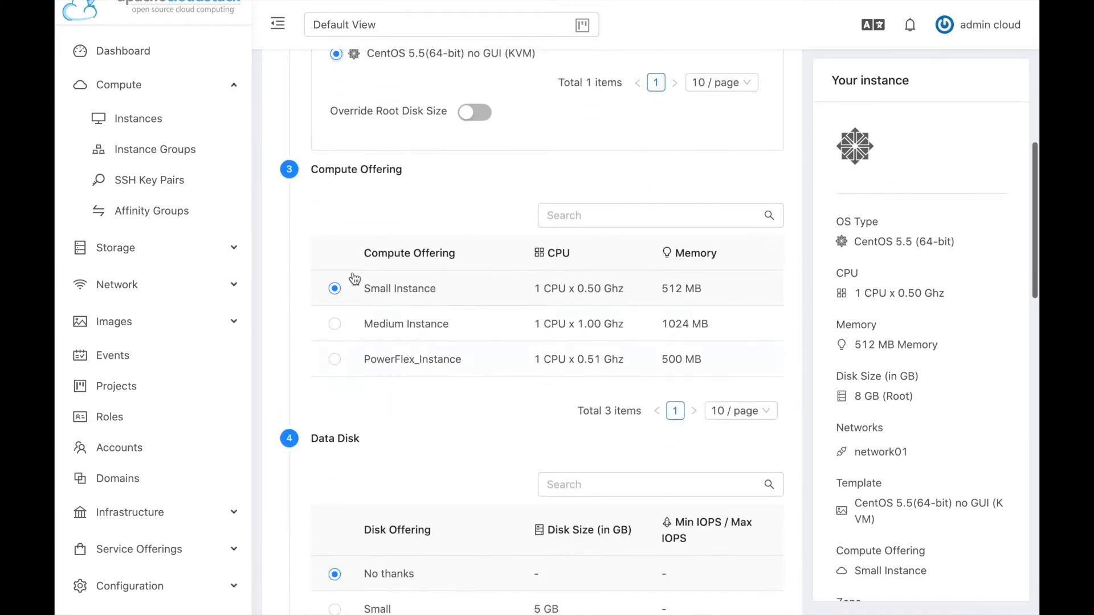
{"action": "left_click", "coordinate": [335, 363]}
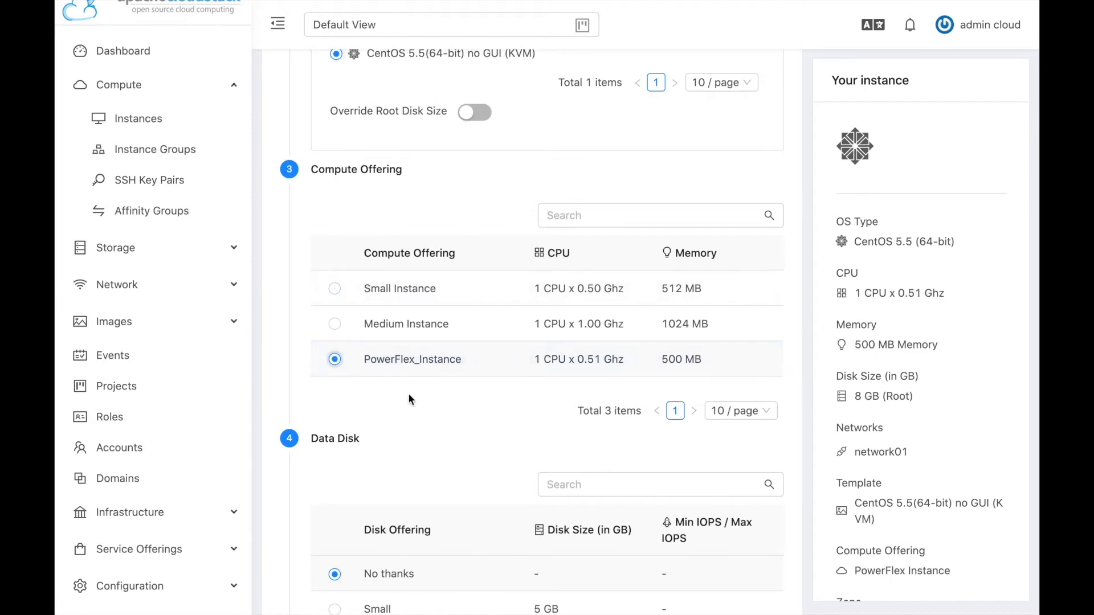
Name the instance PFlexVM01 and launch the virtual machine.
{"action": "scroll", "coordinate": [432, 404], "scroll_direction": "down", "scroll_amount": 5}
{"action": "scroll", "coordinate": [433, 403], "scroll_direction": "down", "scroll_amount": 2}
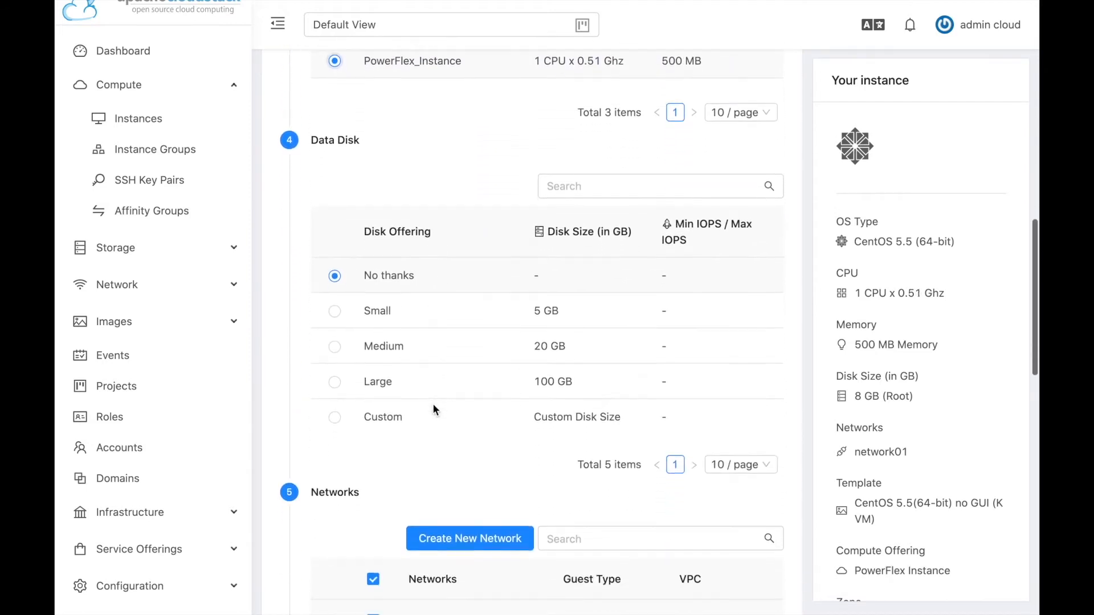
{"action": "scroll", "coordinate": [432, 403], "scroll_direction": "down", "scroll_amount": 1}
{"action": "scroll", "coordinate": [466, 463], "scroll_direction": "up", "scroll_amount": 1}
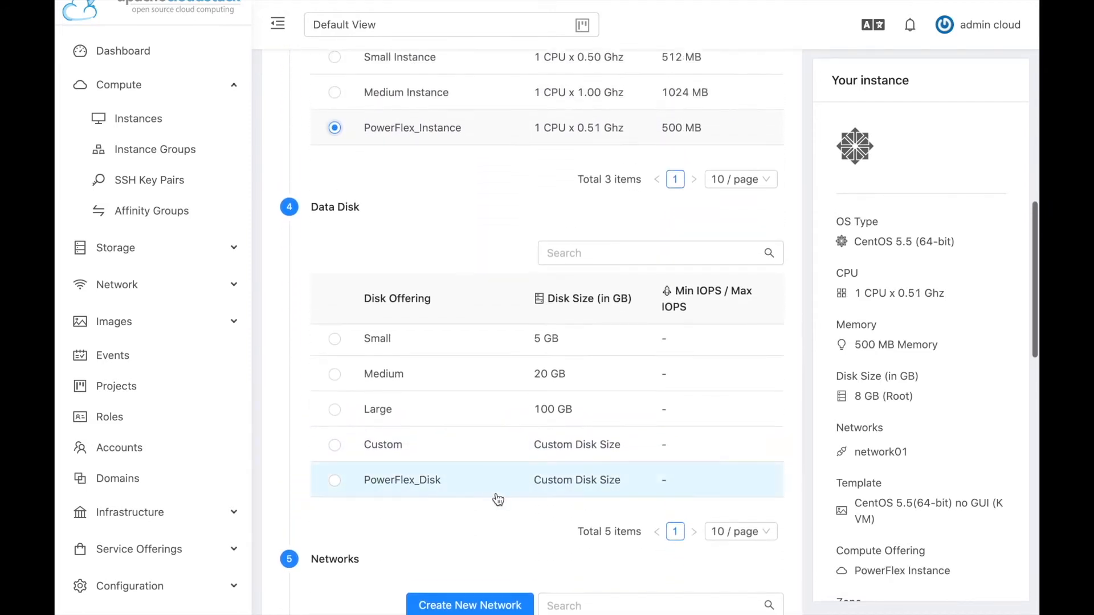
{"action": "scroll", "coordinate": [495, 492], "scroll_direction": "down", "scroll_amount": 6}
{"action": "scroll", "coordinate": [525, 488], "scroll_direction": "down", "scroll_amount": 9}
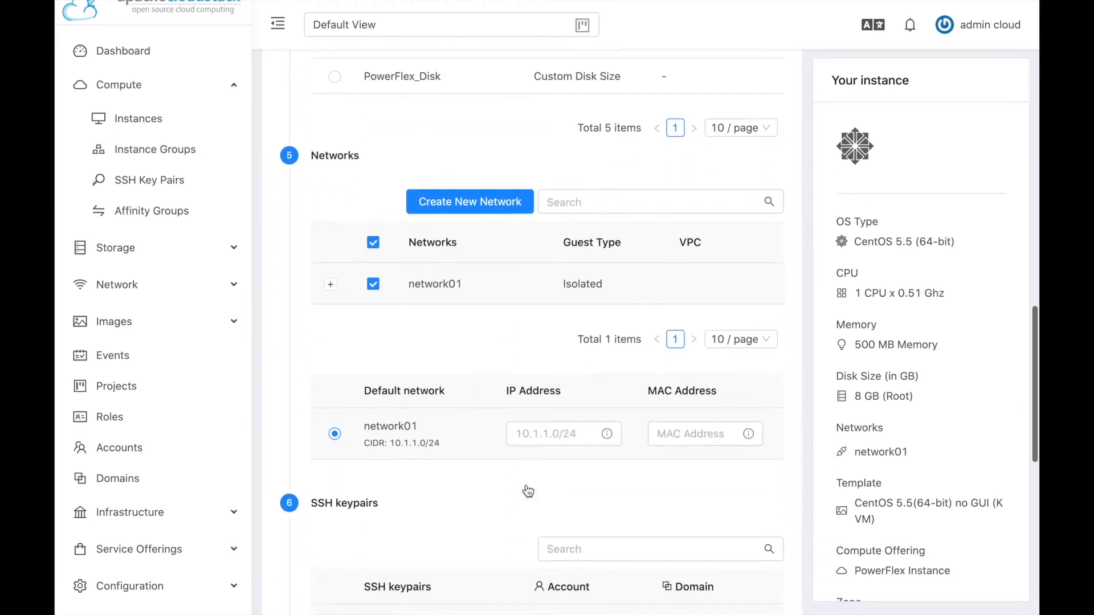
{"action": "scroll", "coordinate": [526, 490], "scroll_direction": "down", "scroll_amount": 1}
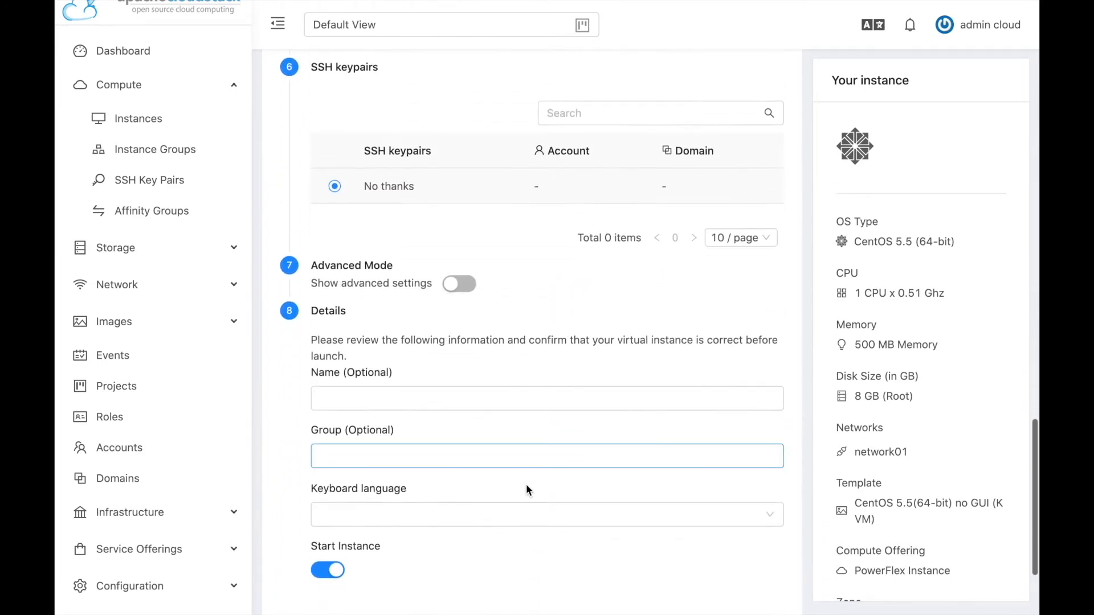
{"action": "left_click", "coordinate": [467, 398]}
{"action": "type", "text": "P"}
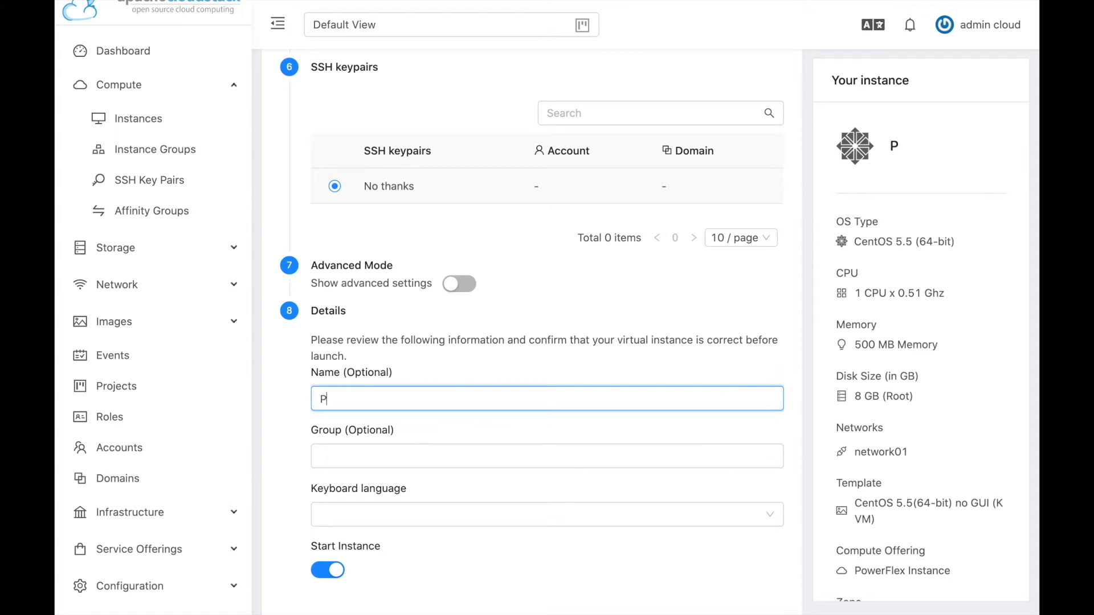
{"action": "type", "text": "FlexVM01"}
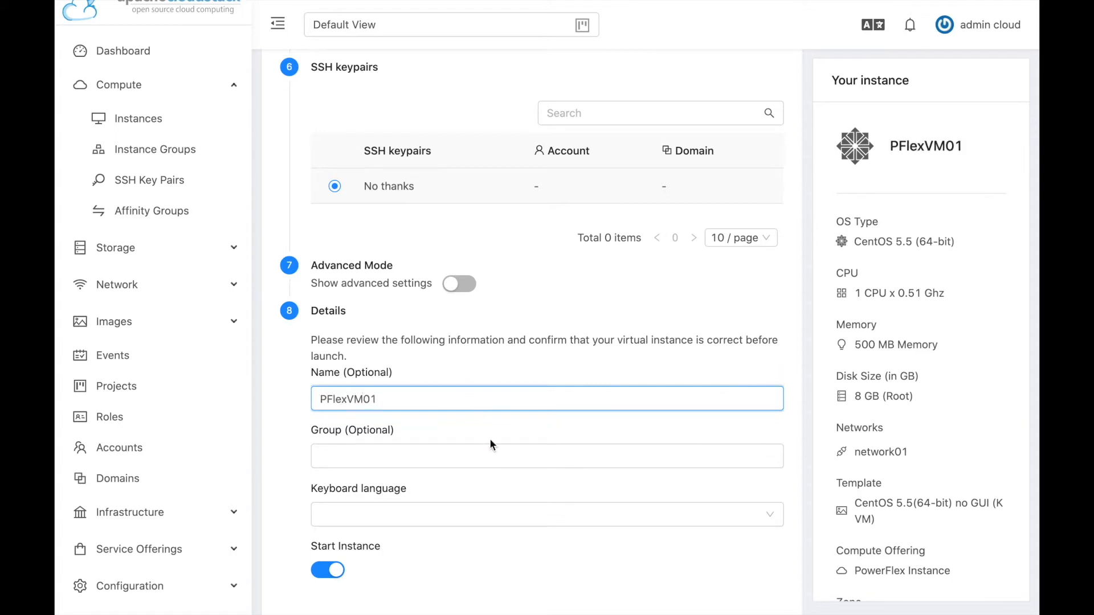
{"action": "scroll", "coordinate": [490, 443], "scroll_direction": "down", "scroll_amount": 3}
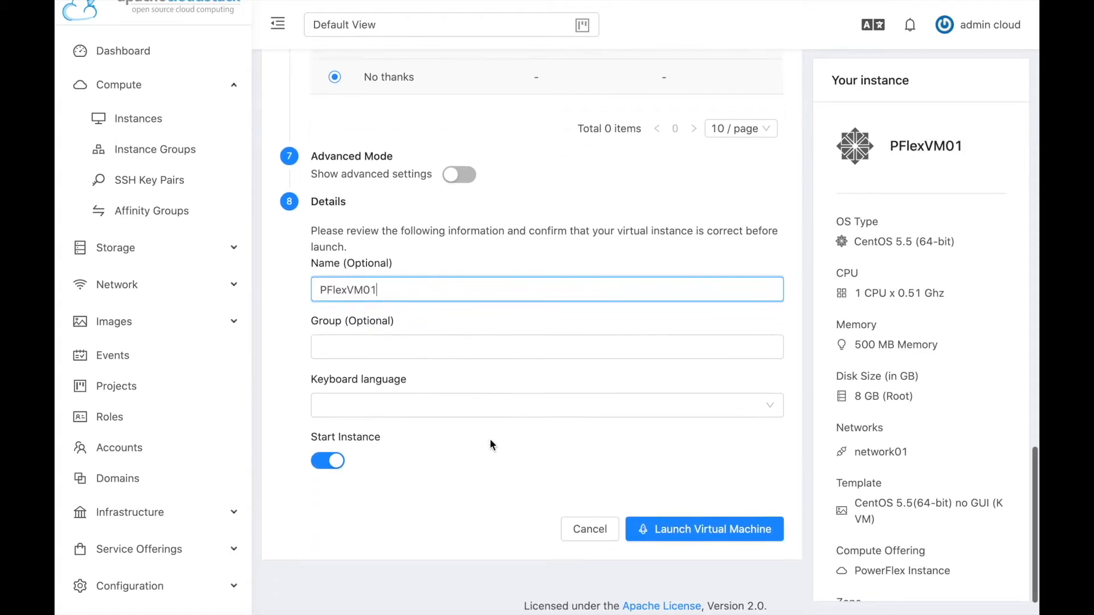
{"action": "left_click", "coordinate": [706, 496]}
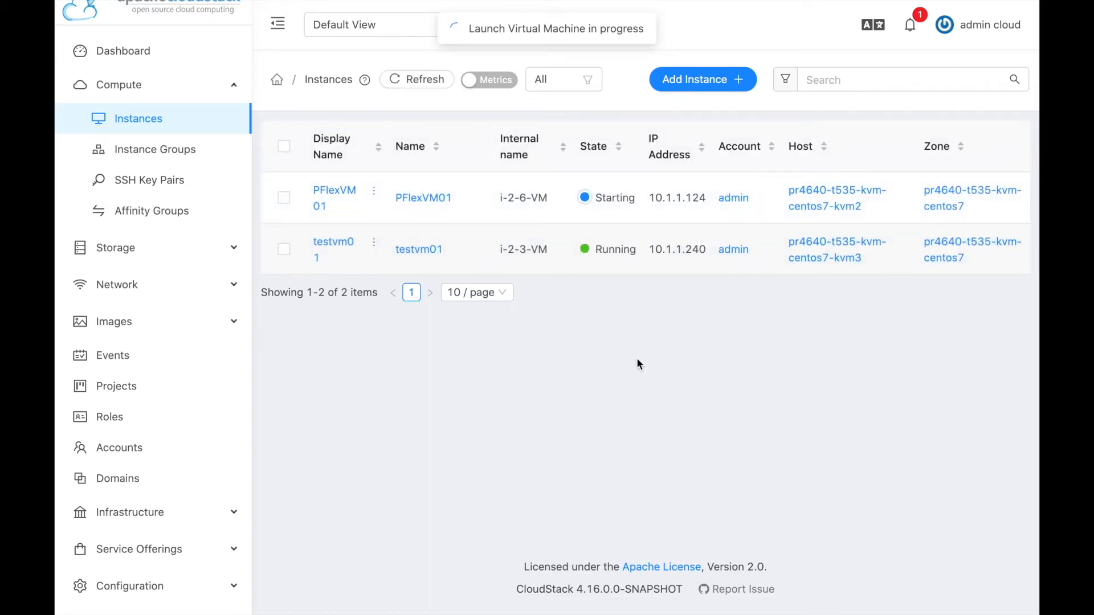
Switch desktops to the PowerFlex management browser.
{"action": "key", "text": "ctrl+Right"}
{"action": "key", "text": "ctrl+Left"}
{"action": "key", "text": "ctrl+Right"}
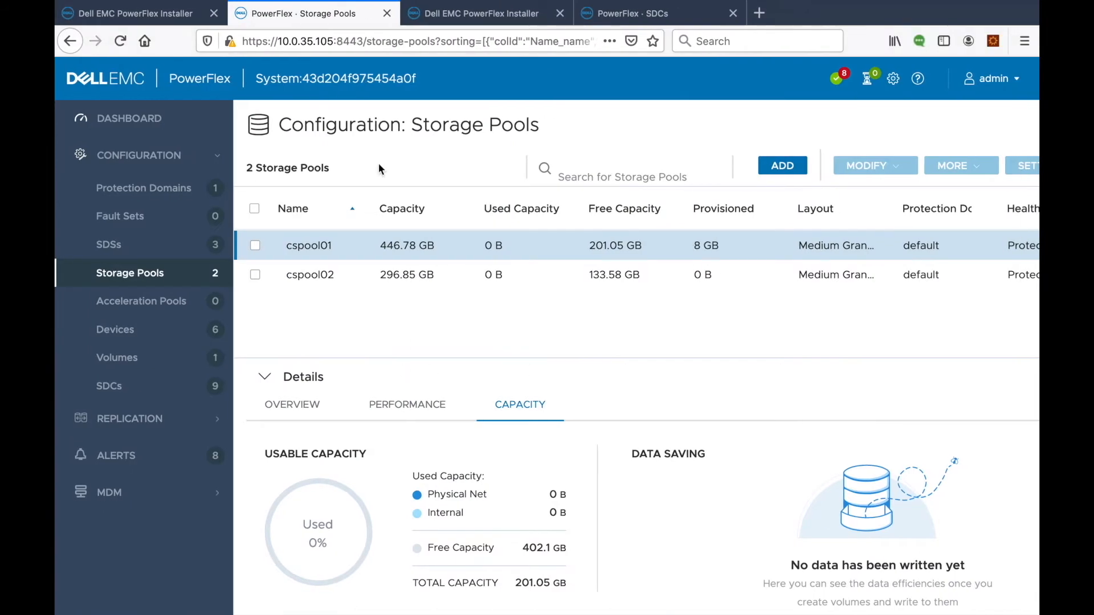
Open PowerFlex Volumes and widen the Name column to reveal vol-7-c9b4-17b4.
{"action": "left_click", "coordinate": [121, 358]}
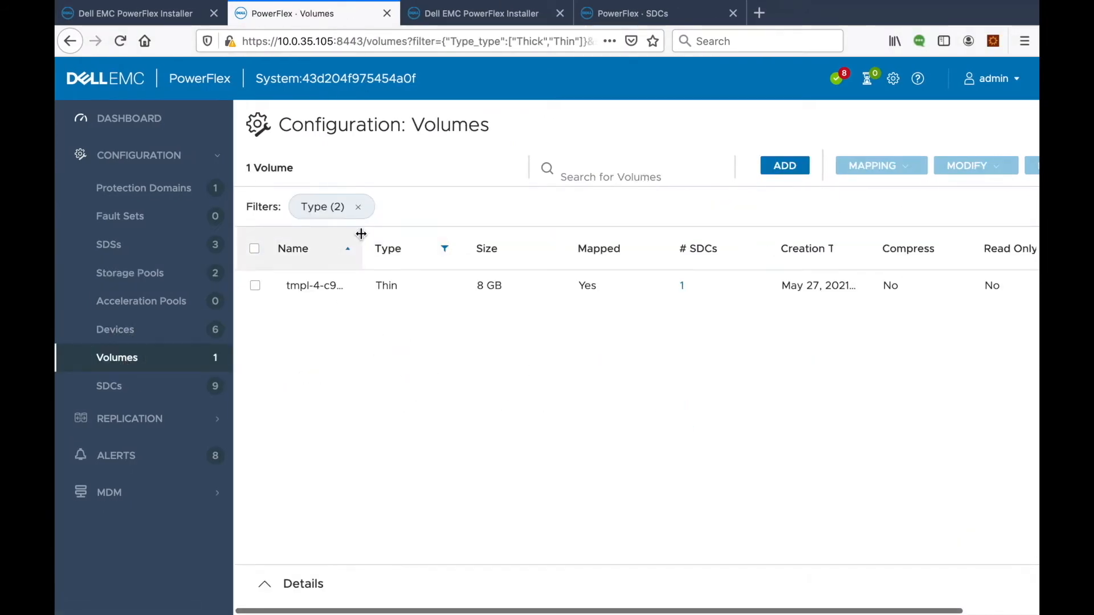
{"action": "left_click_drag", "start_coordinate": [361, 234], "coordinate": [425, 233]}
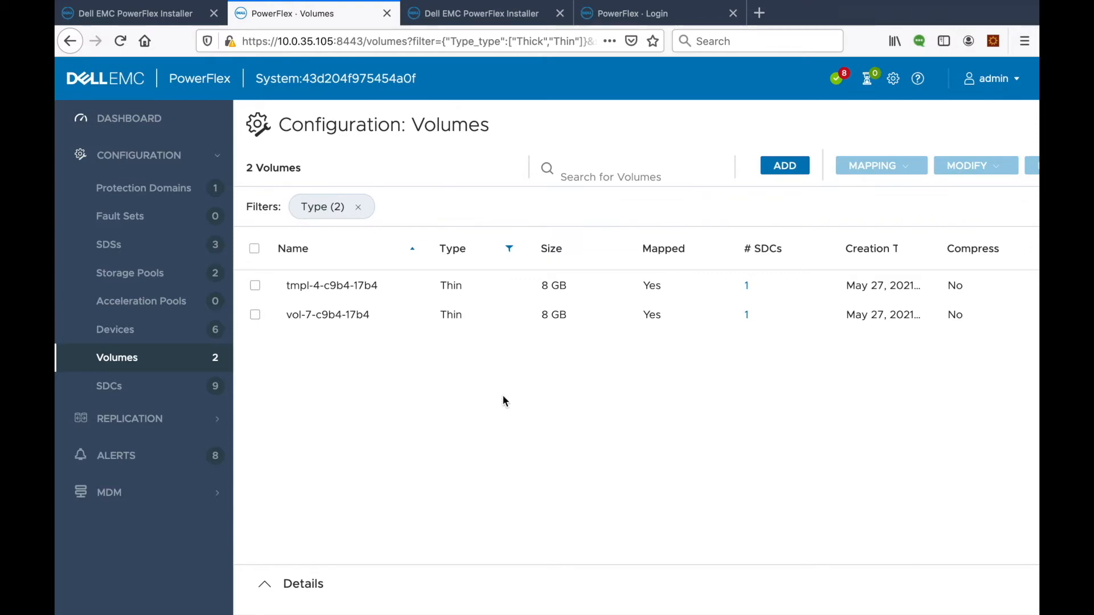
Switch back to the CloudStack Instances list showing PFlexVM01 running.
{"action": "key", "text": "ctrl+Left"}
{"action": "key", "text": "ctrl+Left"}
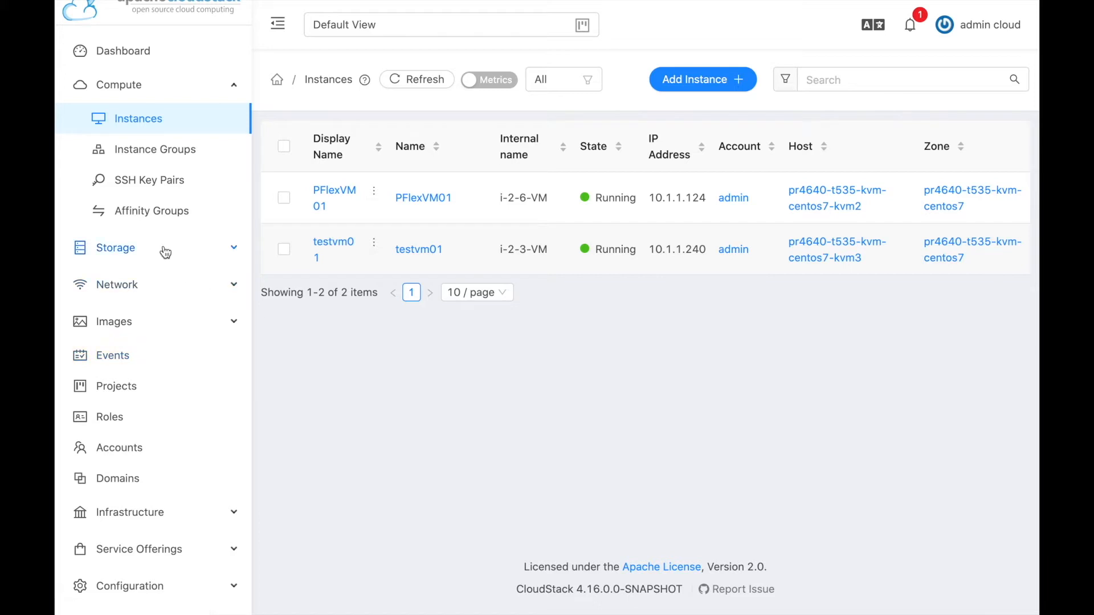
Create volume PFlex-Data01 from Storage > Volumes with the PowerFlex Disk offering and size 3.
{"action": "left_click", "coordinate": [135, 251]}
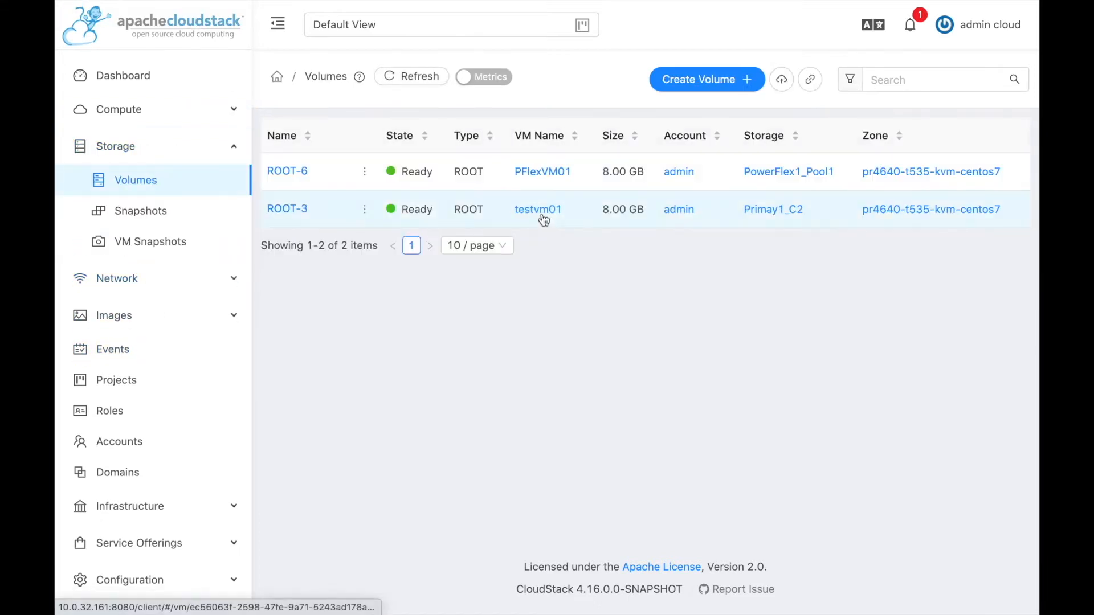
{"action": "left_click", "coordinate": [697, 77]}
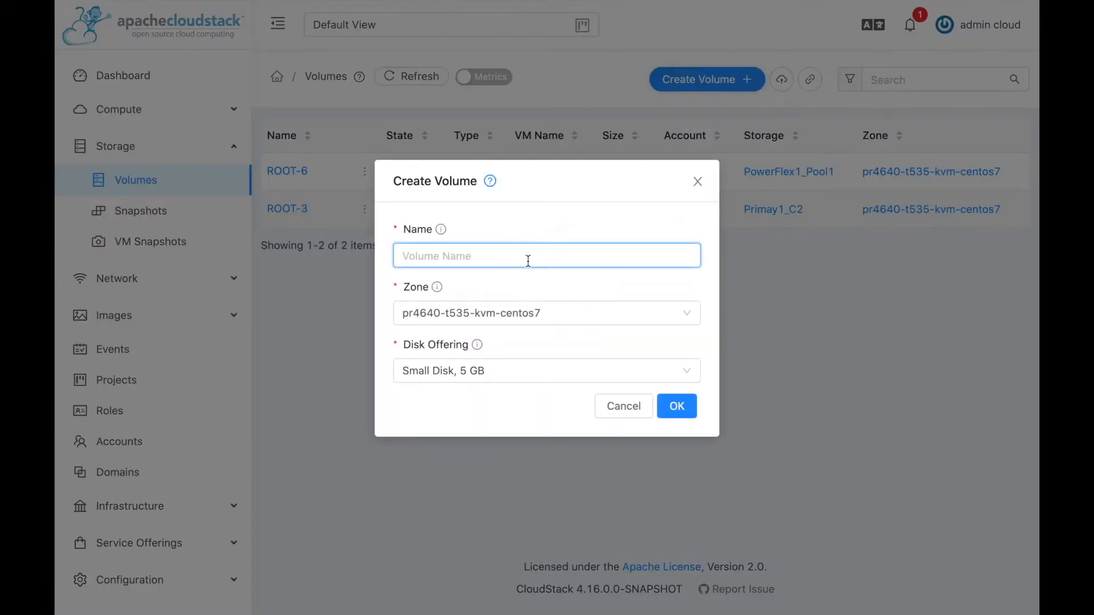
{"action": "type", "text": "PFlex-Data01"}
{"action": "left_click", "coordinate": [549, 370]}
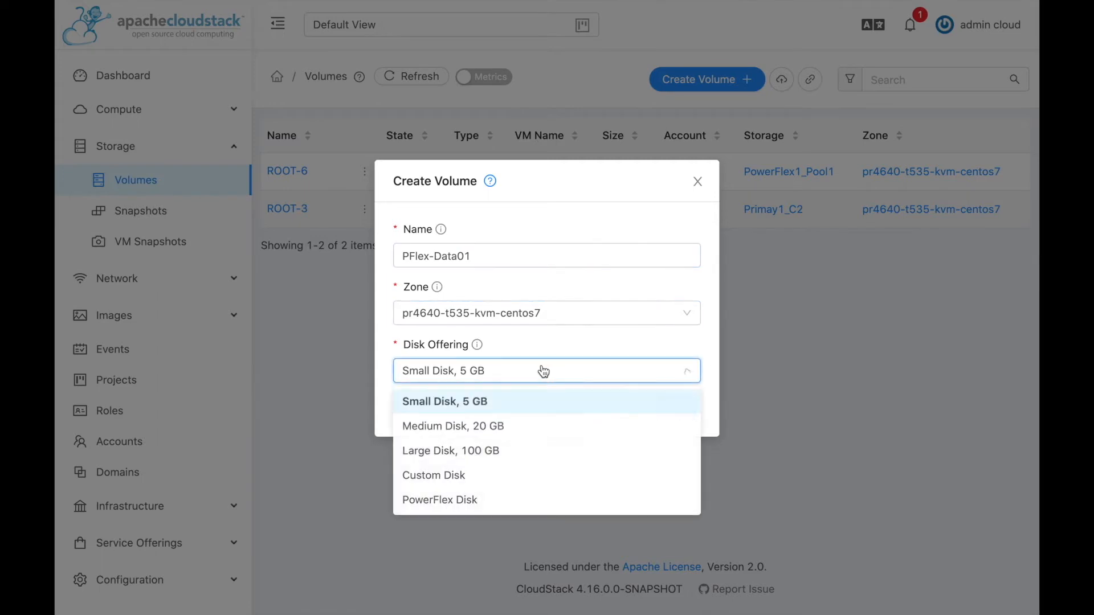
{"action": "left_click", "coordinate": [469, 497]}
{"action": "left_click", "coordinate": [453, 398]}
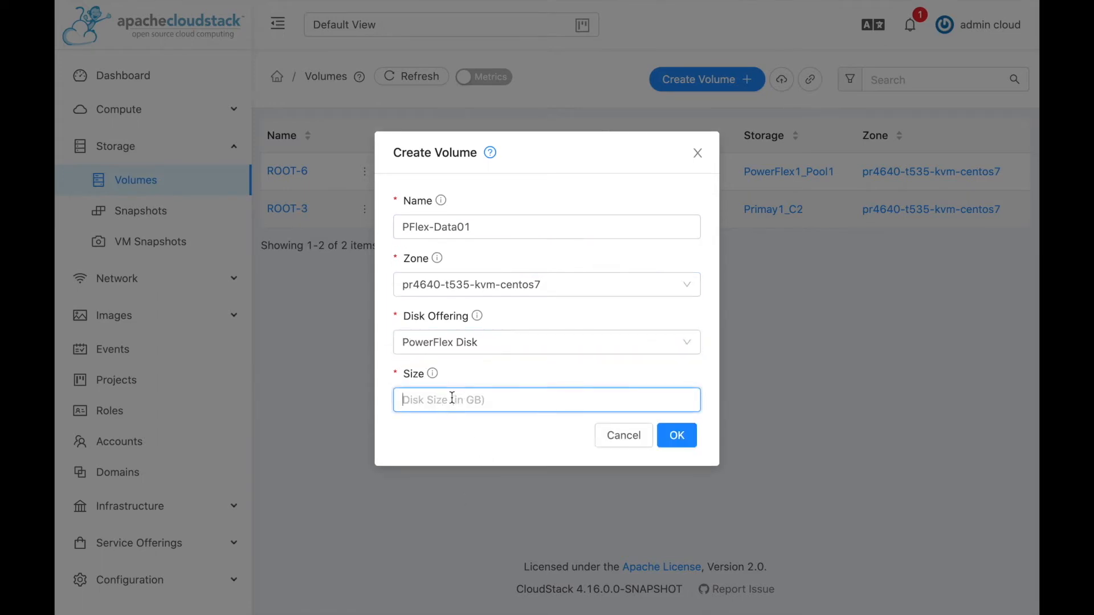
{"action": "type", "text": "3"}
{"action": "left_click", "coordinate": [465, 437]}
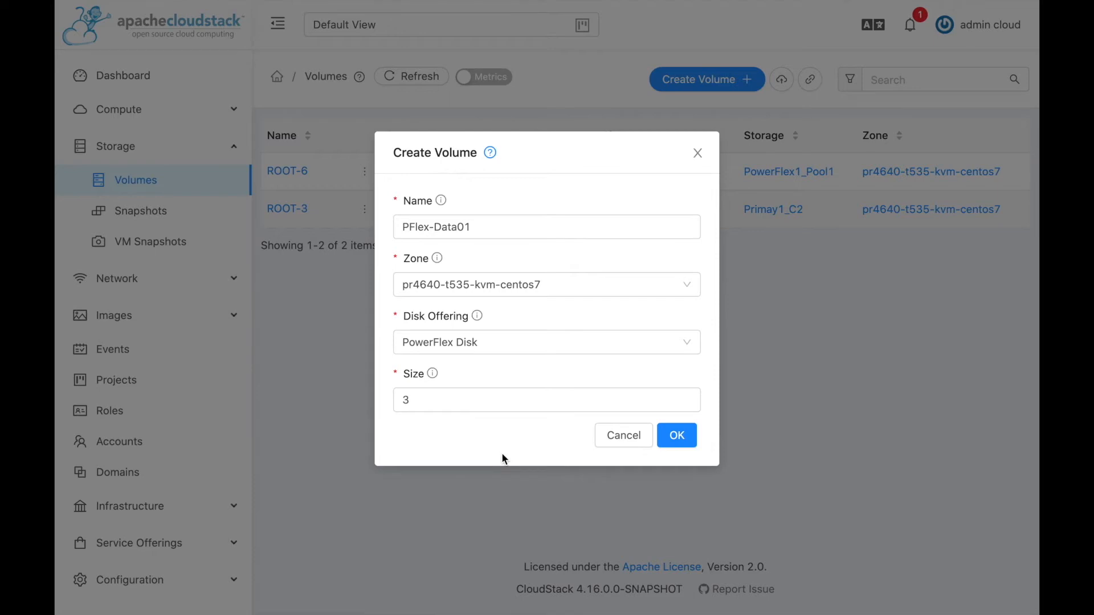
{"action": "left_click", "coordinate": [682, 435]}
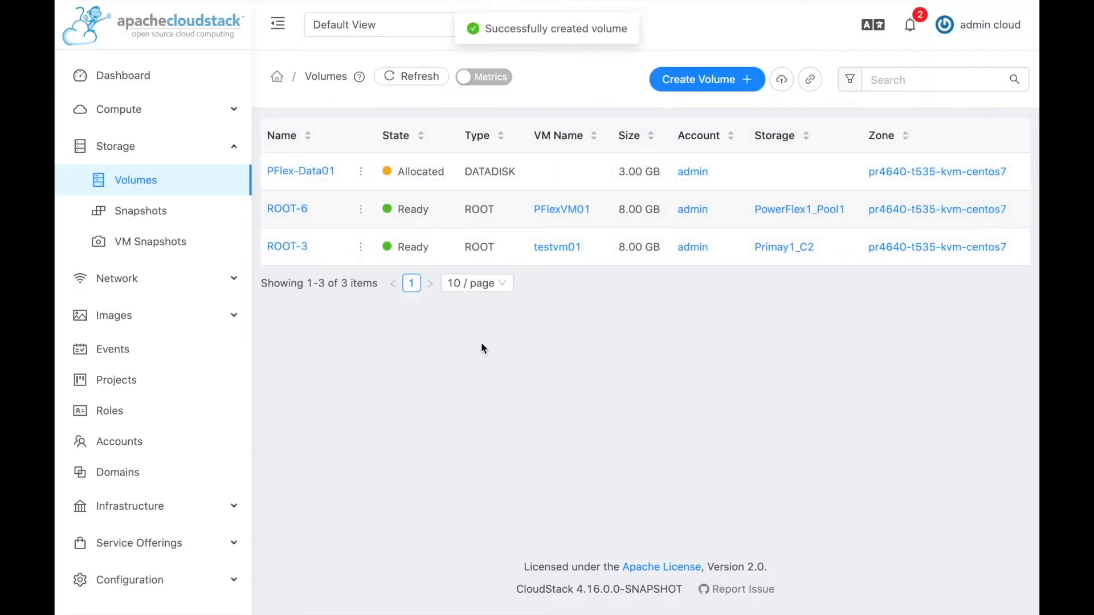
{"action": "mouse_move", "coordinate": [362, 184]}
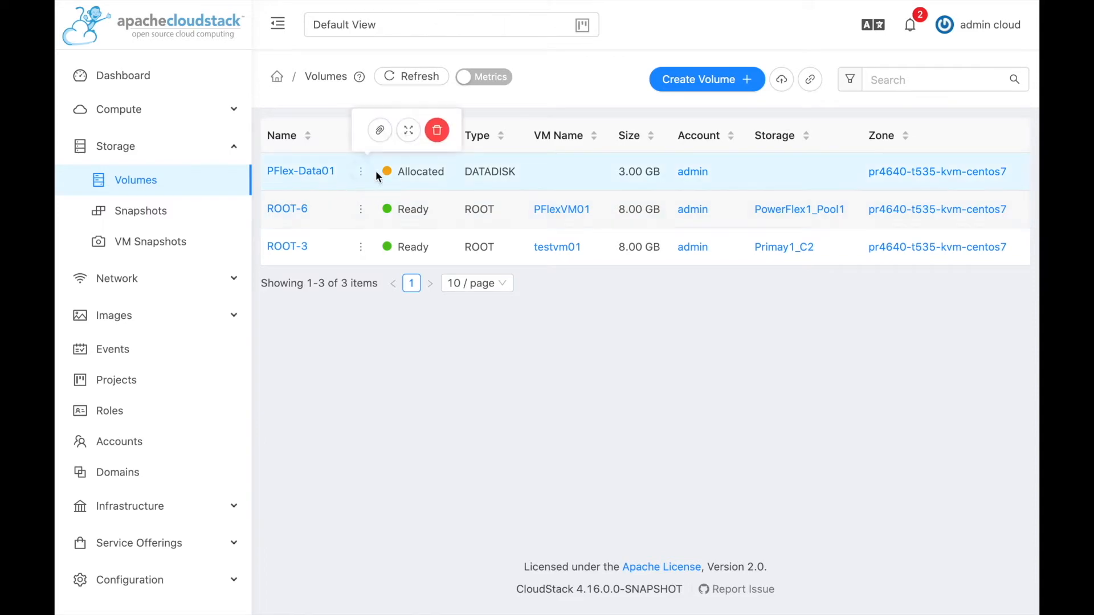
Attach PFlex-Data01 to PFlexVM01, then switch to the PowerFlex volumes window.
{"action": "left_click", "coordinate": [381, 133]}
{"action": "left_click", "coordinate": [497, 336]}
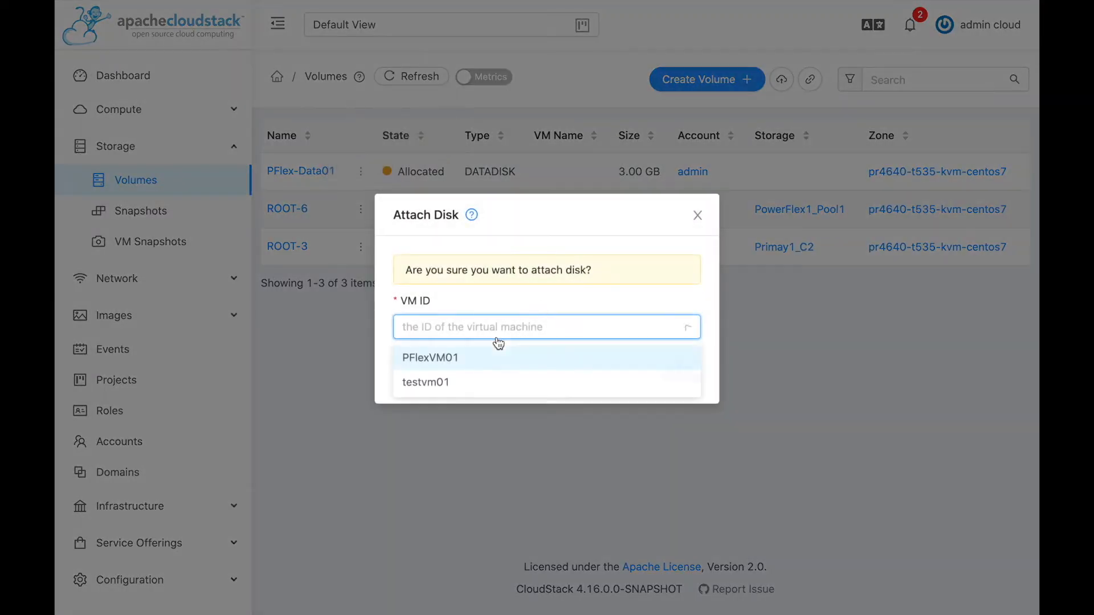
{"action": "left_click", "coordinate": [447, 356]}
{"action": "left_click", "coordinate": [691, 378]}
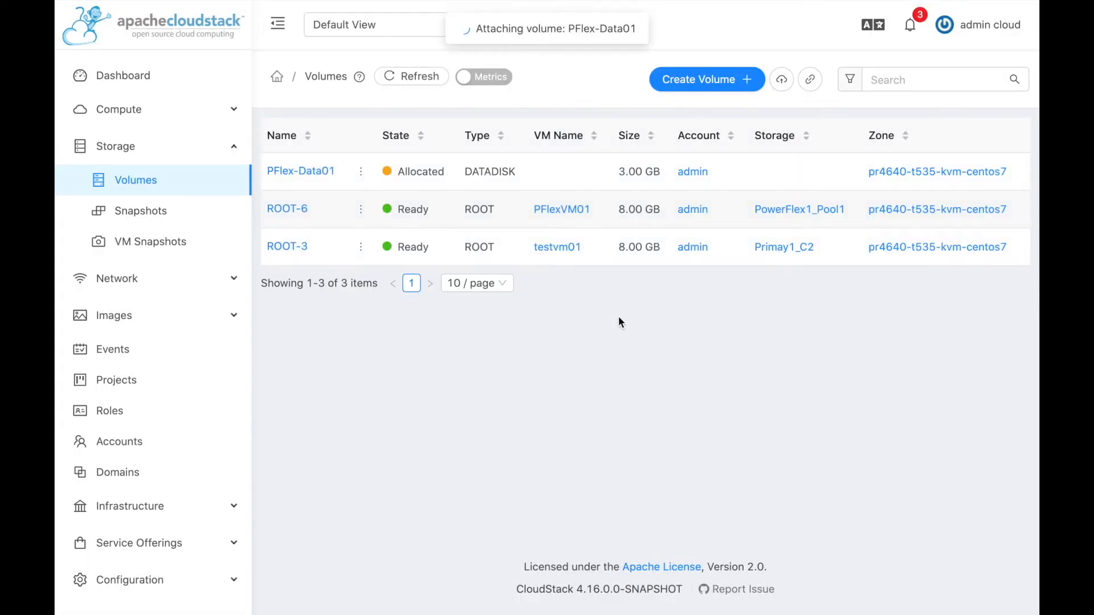
{"action": "key", "text": "ctrl+Right"}
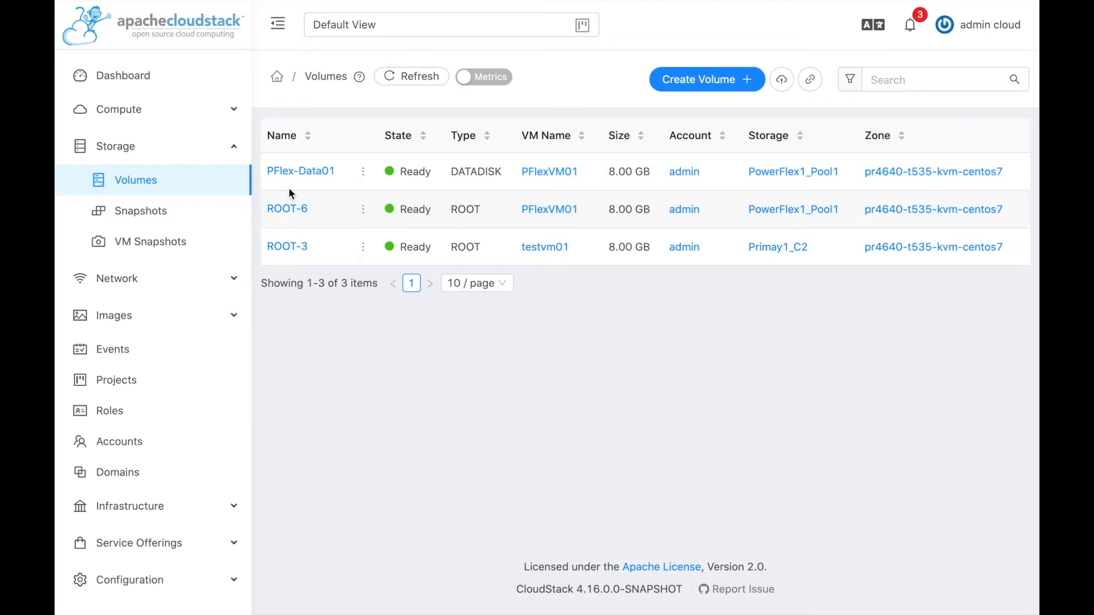
Open PFlex-Data01's details and select vol-8-c9b4-17b4 in its Path value.
{"action": "left_click", "coordinate": [309, 171]}
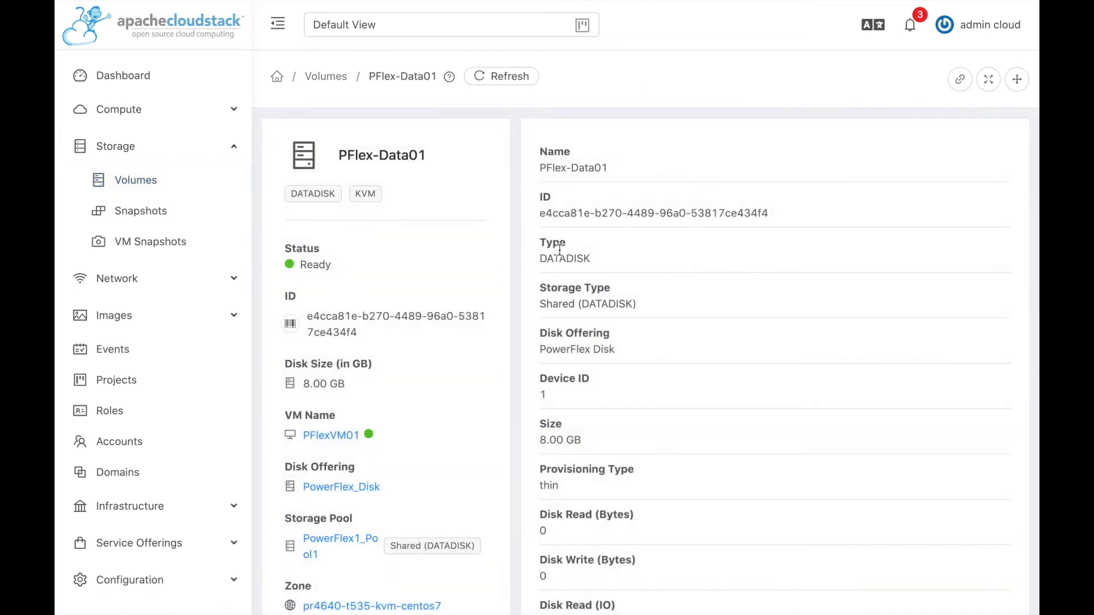
{"action": "scroll", "coordinate": [644, 398], "scroll_direction": "down", "scroll_amount": 5}
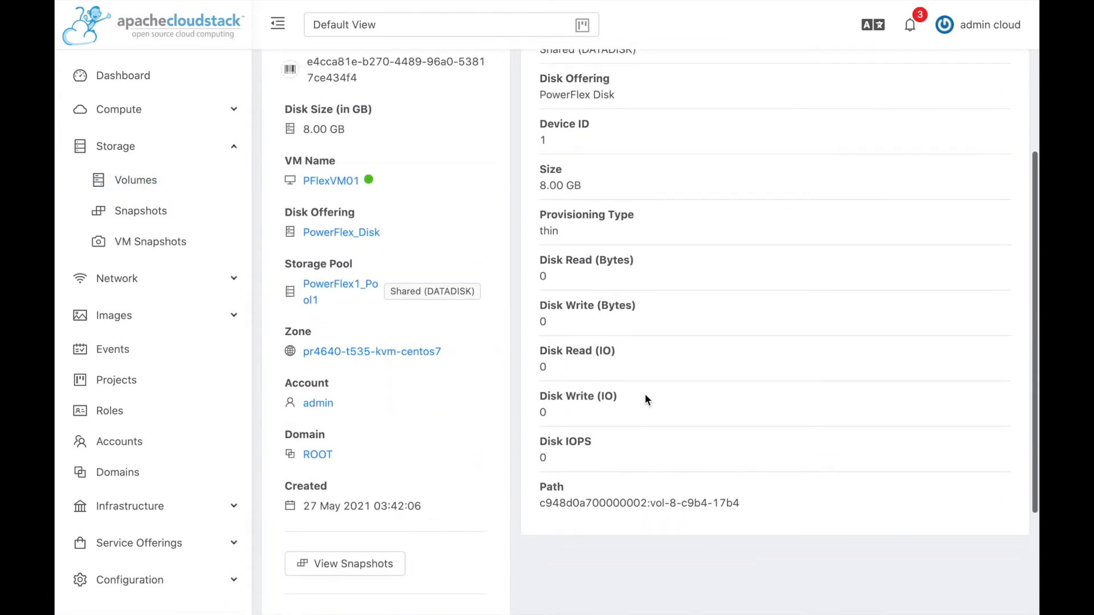
{"action": "left_click_drag", "start_coordinate": [539, 503], "coordinate": [647, 503]}
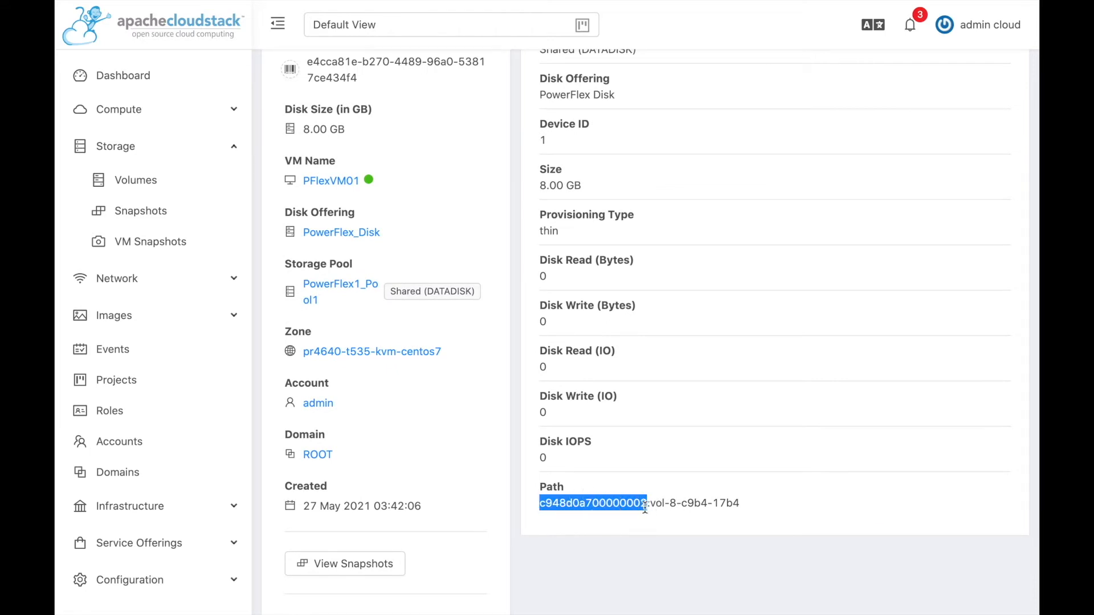
{"action": "left_click_drag", "start_coordinate": [648, 503], "coordinate": [741, 504]}
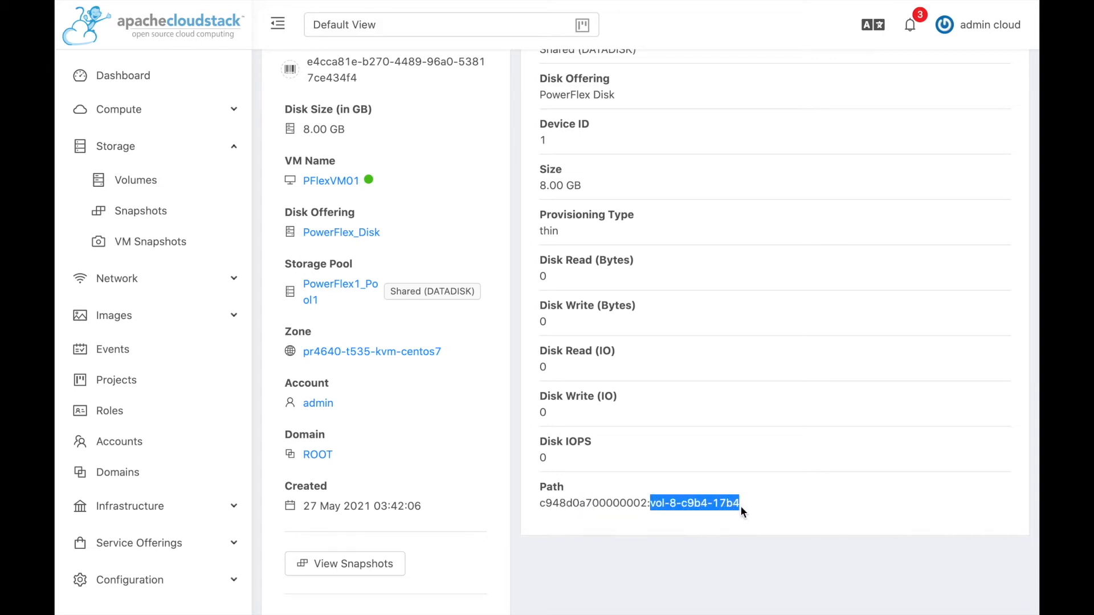
{"action": "left_click", "coordinate": [715, 530]}
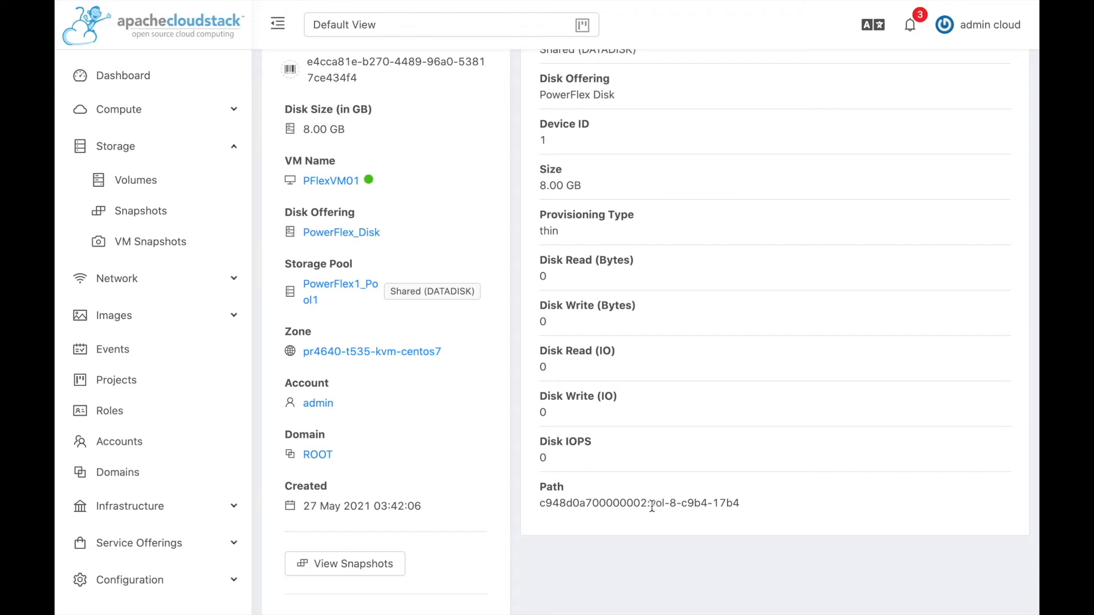
{"action": "left_click_drag", "start_coordinate": [649, 503], "coordinate": [742, 505]}
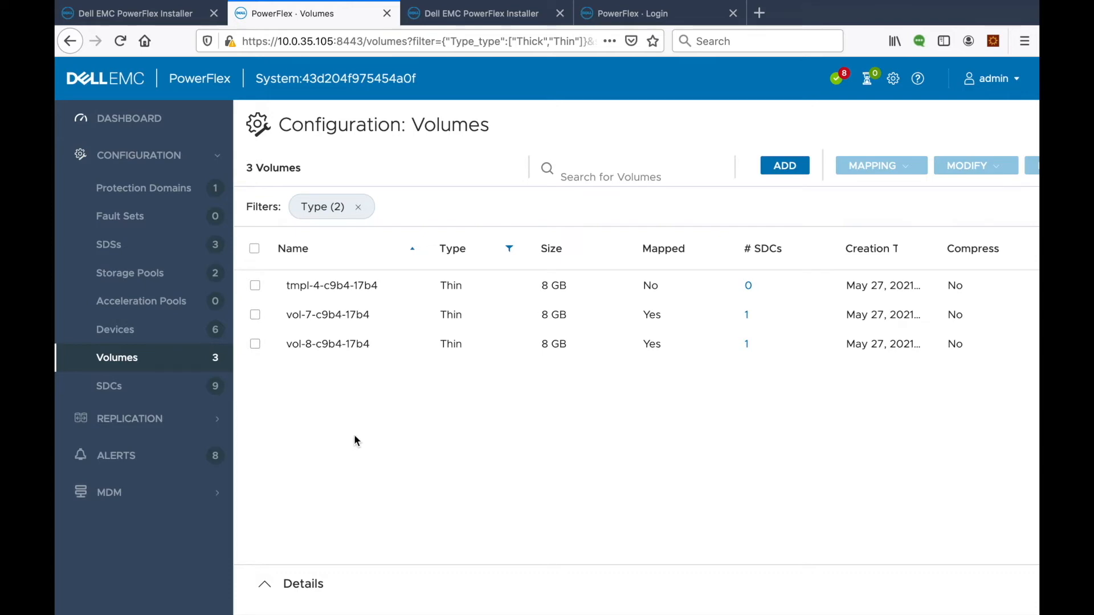
{"action": "key", "text": "ctrl+Left"}
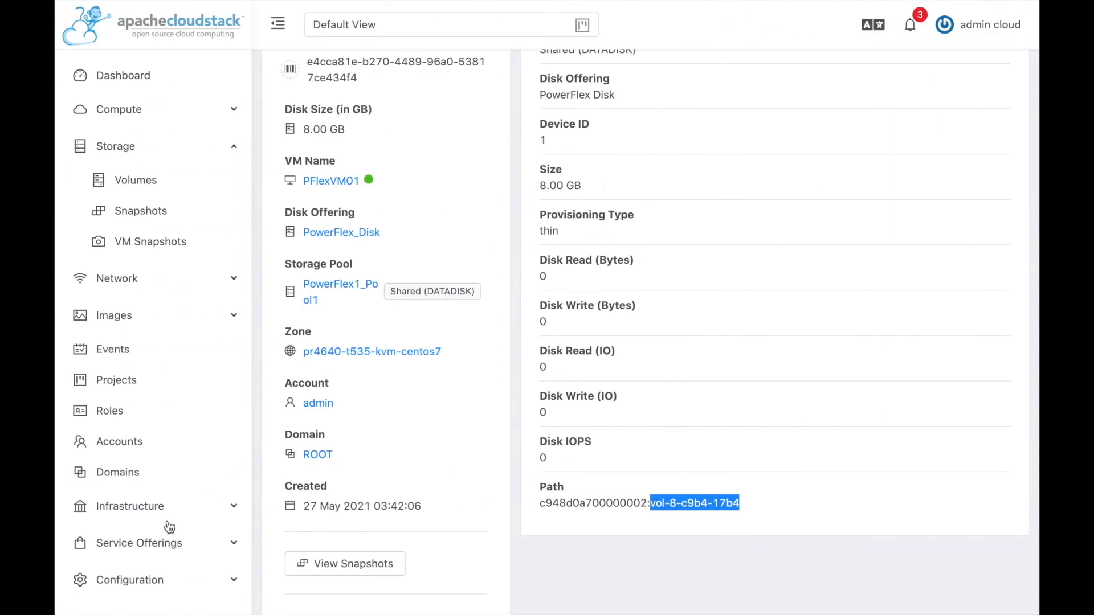
Search Global Settings for 'identifier' and select the custom.cs.identifier value 17b4.
{"action": "scroll", "coordinate": [165, 524], "scroll_direction": "down", "scroll_amount": 3}
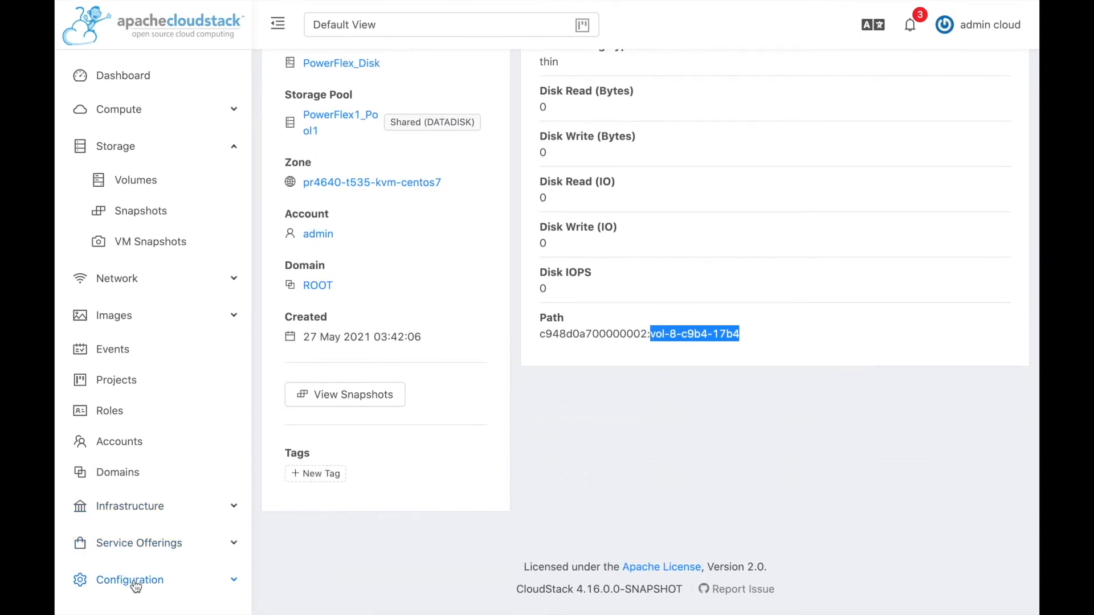
{"action": "left_click", "coordinate": [134, 580]}
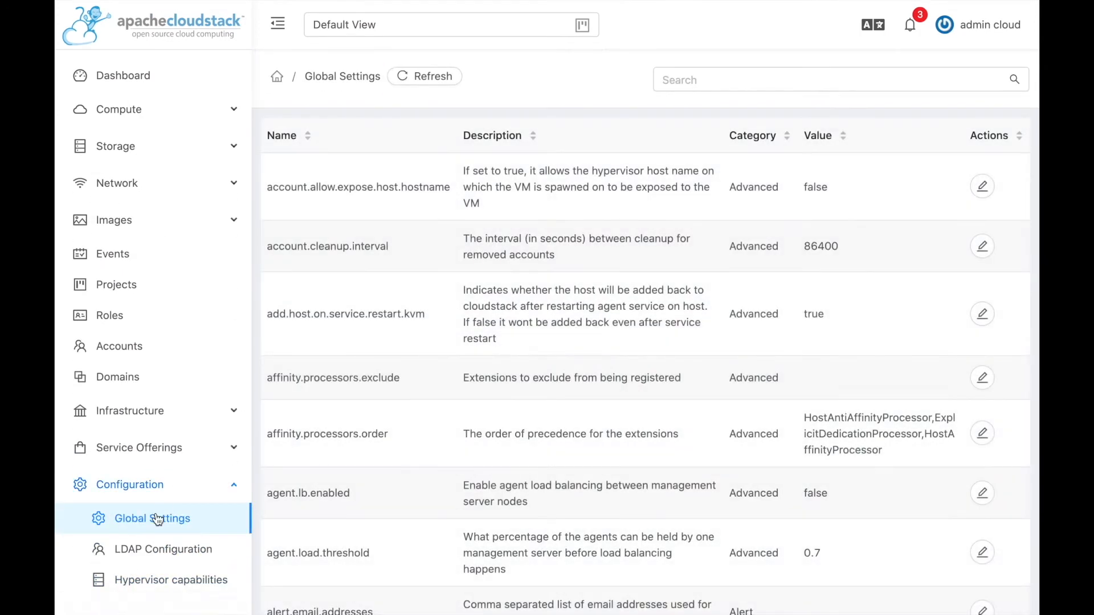
{"action": "left_click", "coordinate": [710, 85]}
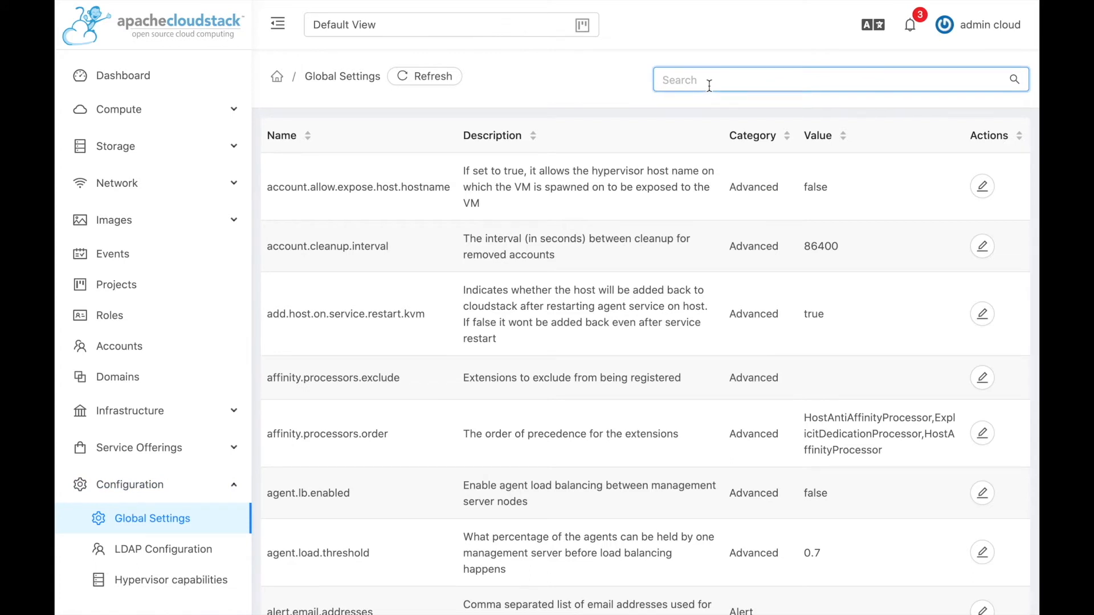
{"action": "type", "text": "identifier"}
{"action": "key", "text": "Return"}
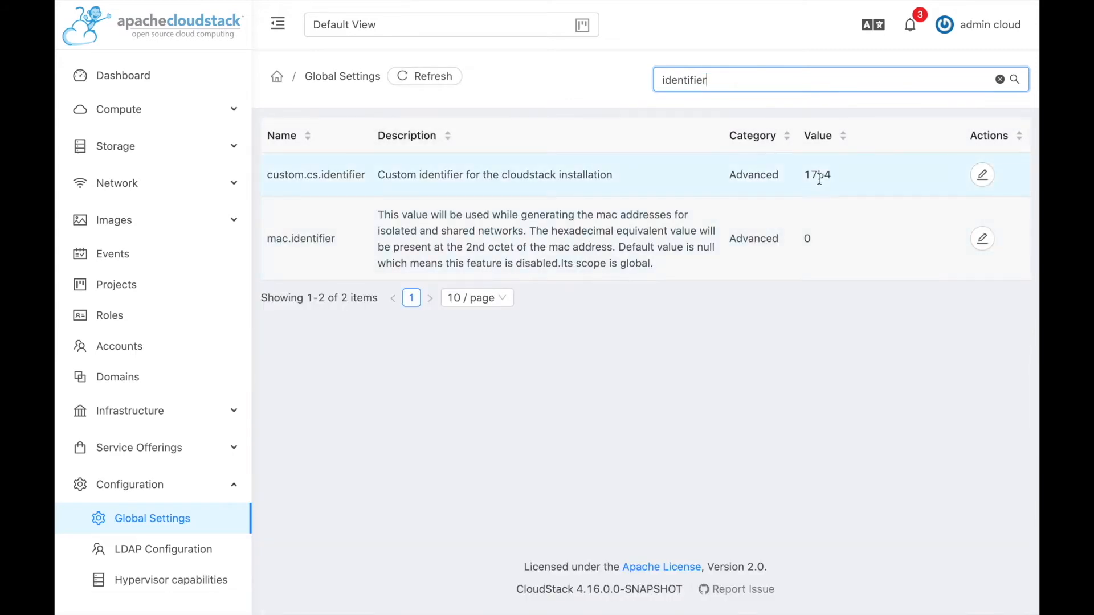
{"action": "double_click", "coordinate": [815, 176]}
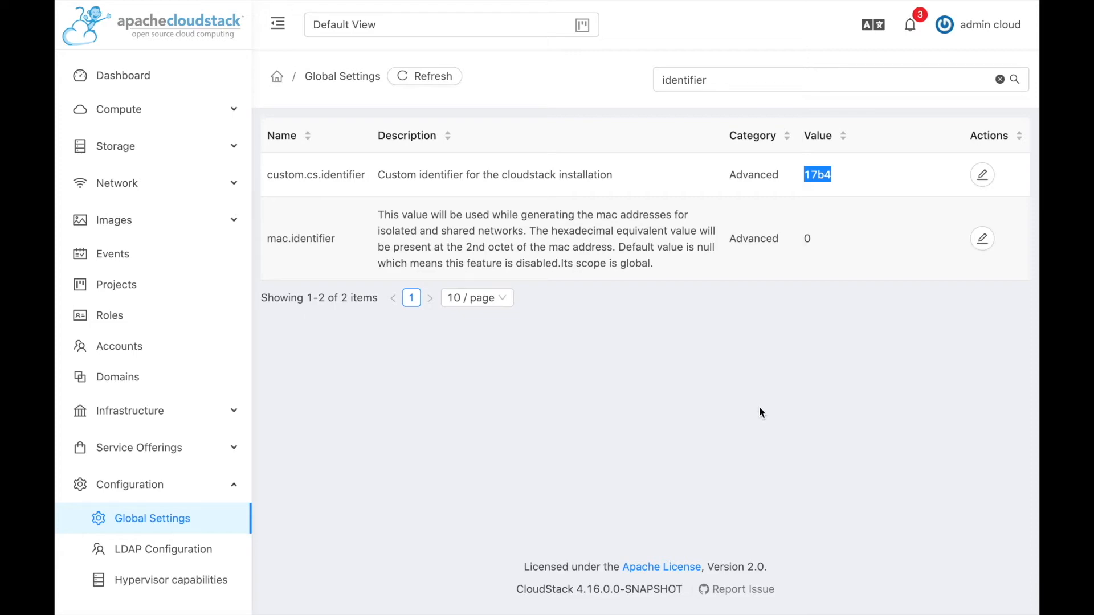
{"action": "key", "text": "ctrl+Right"}
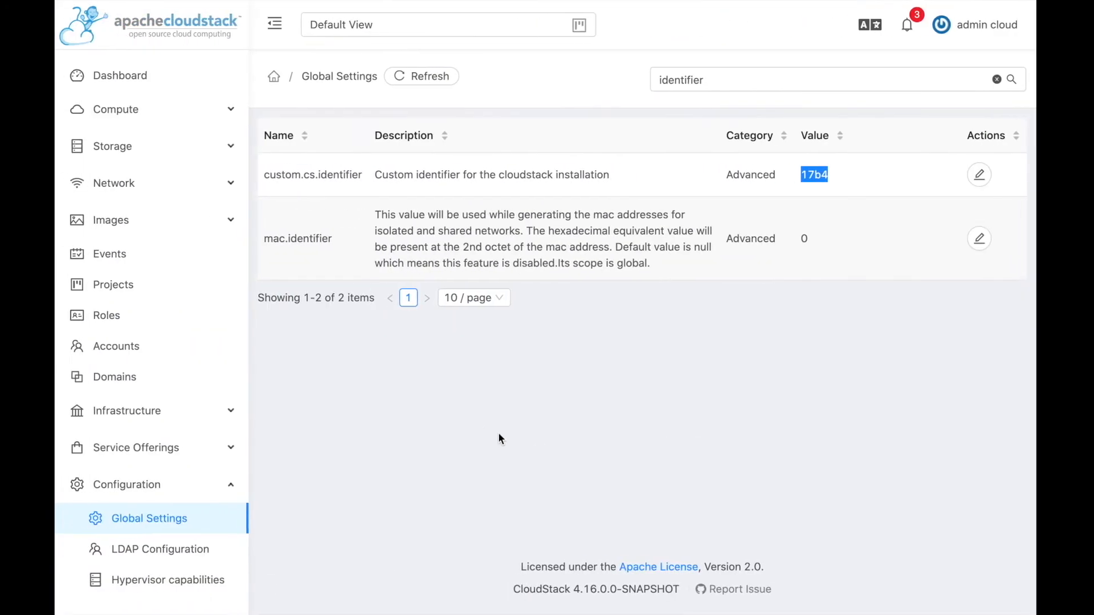
{"action": "left_click", "coordinate": [122, 110]}
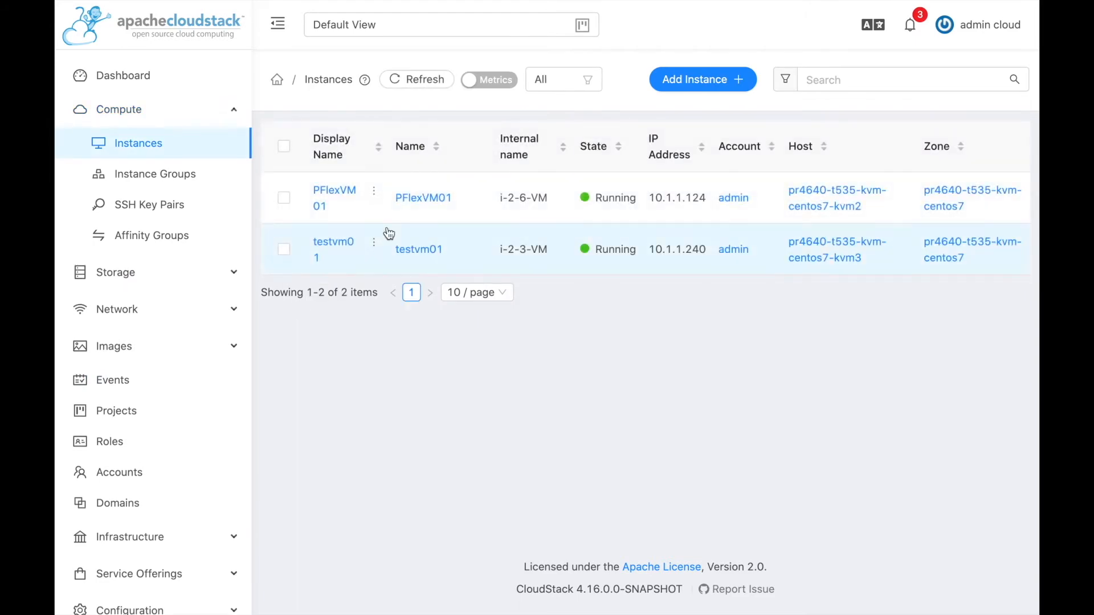
Stop PFlexVM01 from its actions menu, then switch to the PowerFlex volumes window.
{"action": "mouse_move", "coordinate": [373, 198]}
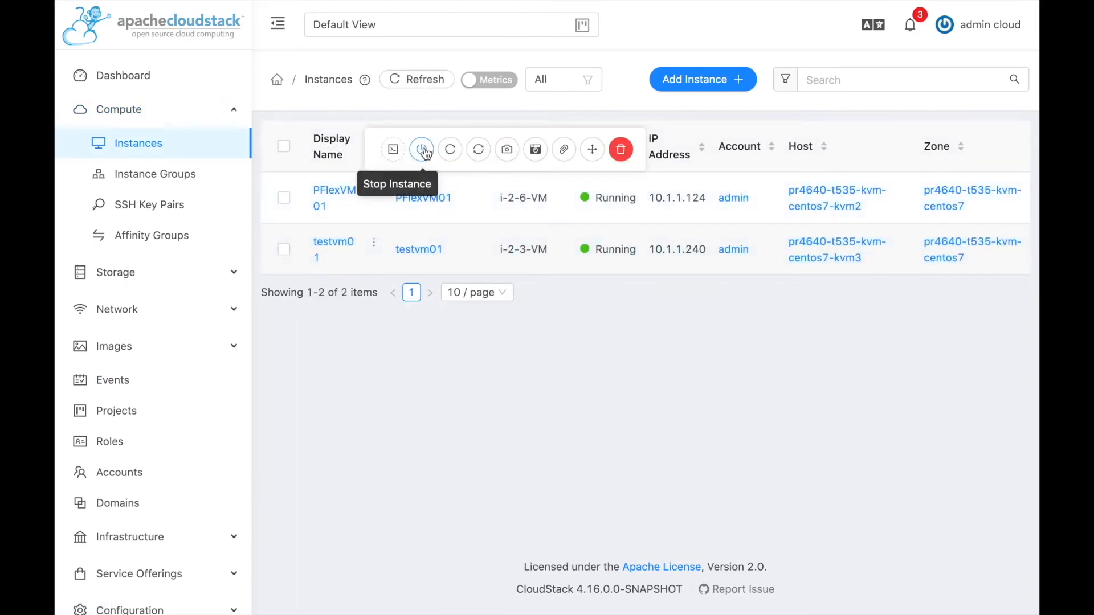
{"action": "left_click", "coordinate": [421, 150]}
{"action": "left_click", "coordinate": [719, 389]}
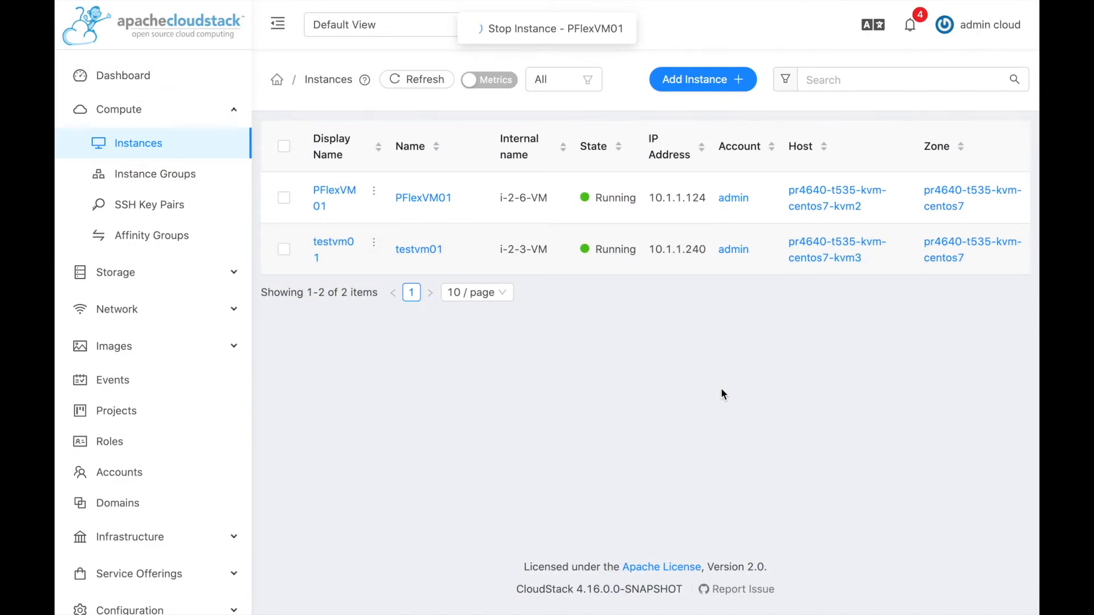
{"action": "key", "text": "ctrl+Right"}
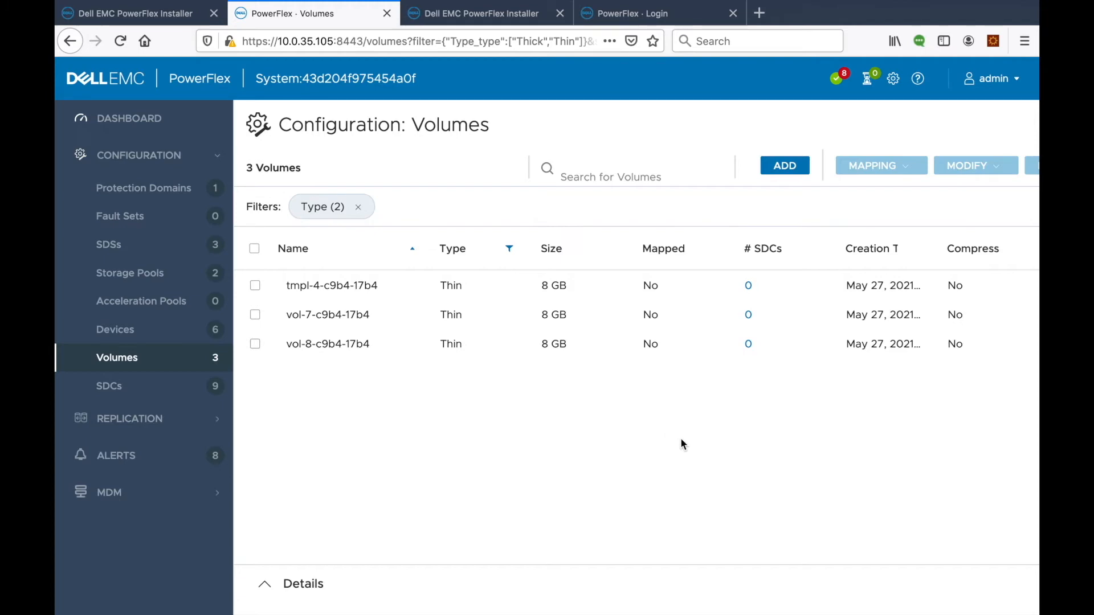
Switch back to the CloudStack Instances window, where PFlexVM01 shows Stopped.
{"action": "key", "text": "ctrl+Left"}
{"action": "key", "text": "ctrl+Right"}
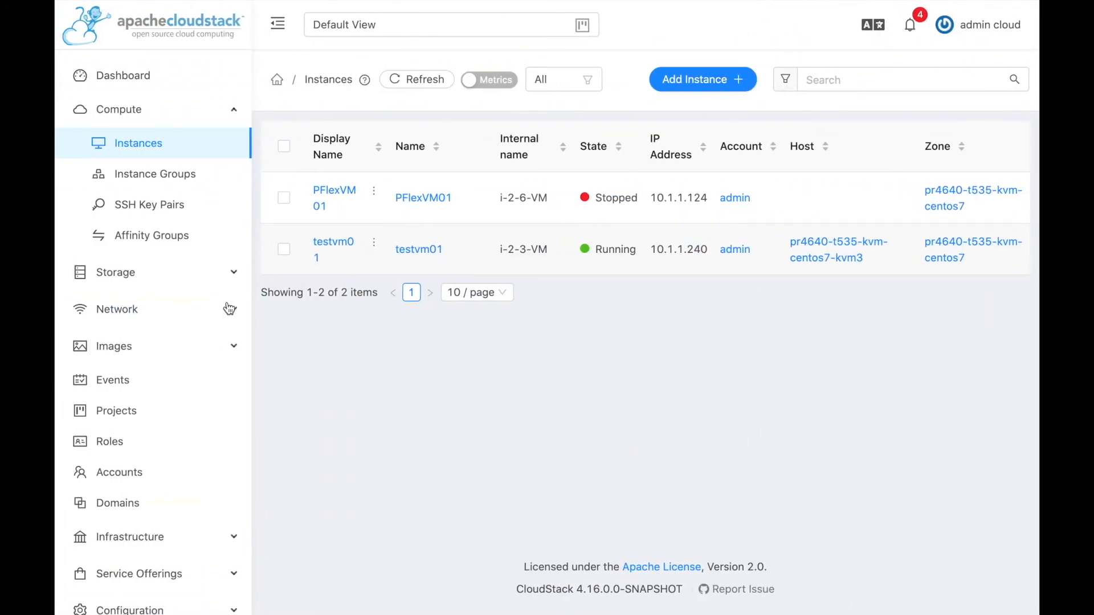
Detach volume PFlex-Data01 from PFlexVM01, then return to Compute > Instances.
{"action": "left_click", "coordinate": [334, 194]}
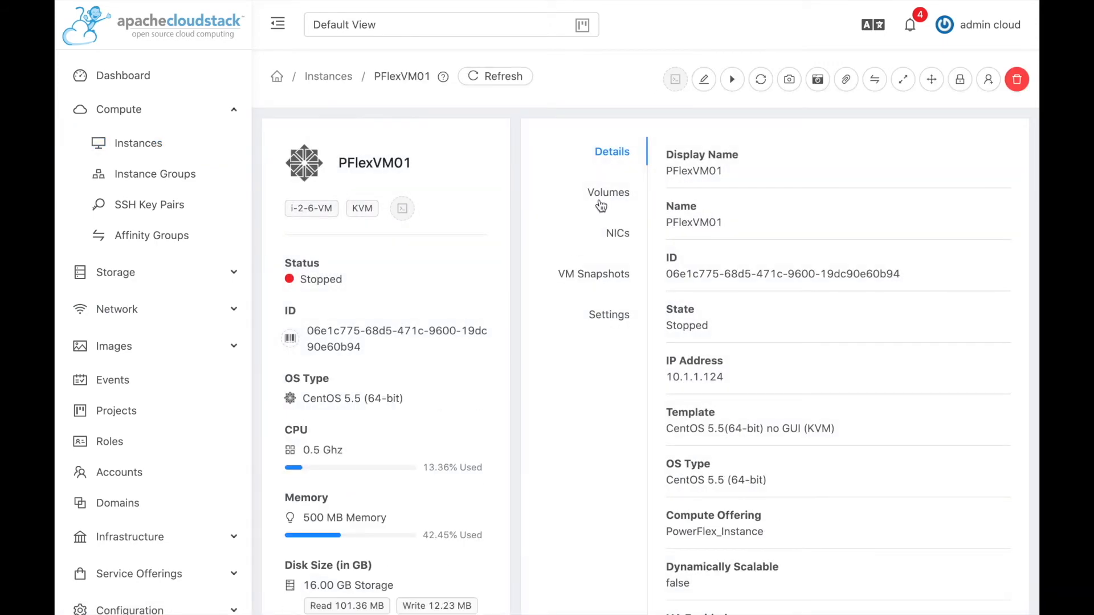
{"action": "left_click", "coordinate": [601, 201]}
{"action": "left_click", "coordinate": [730, 221]}
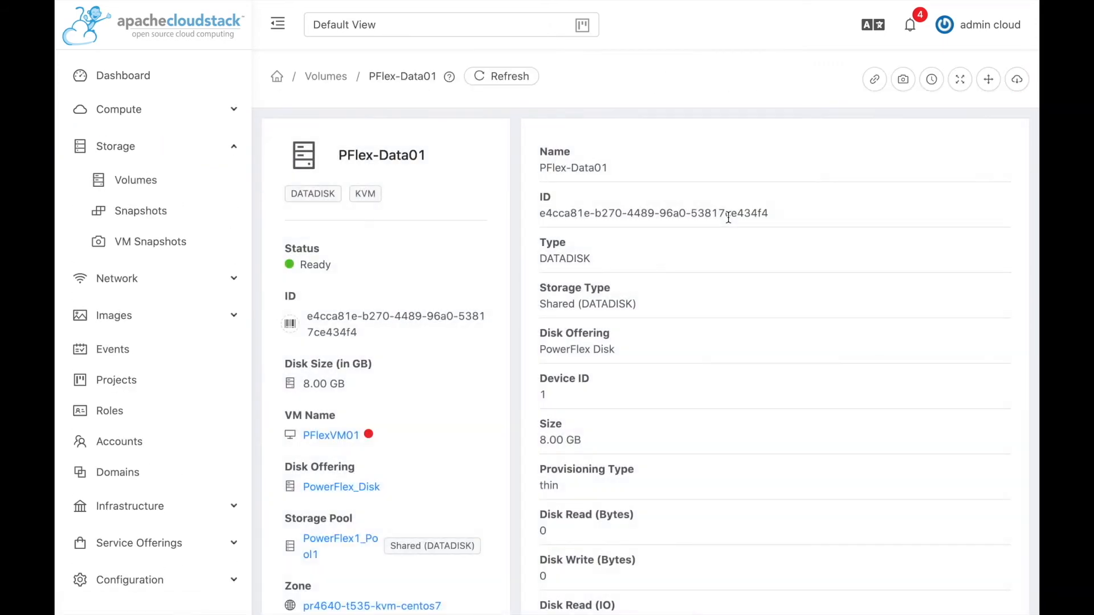
{"action": "left_click", "coordinate": [874, 79]}
{"action": "left_click", "coordinate": [722, 353]}
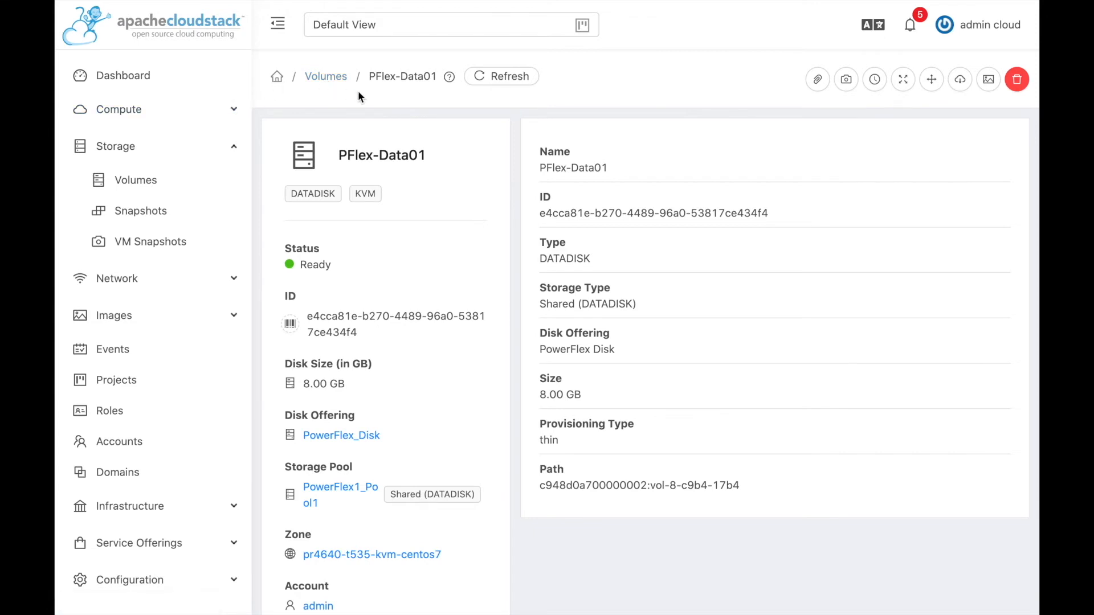
{"action": "left_click", "coordinate": [152, 111]}
{"action": "left_click", "coordinate": [149, 149]}
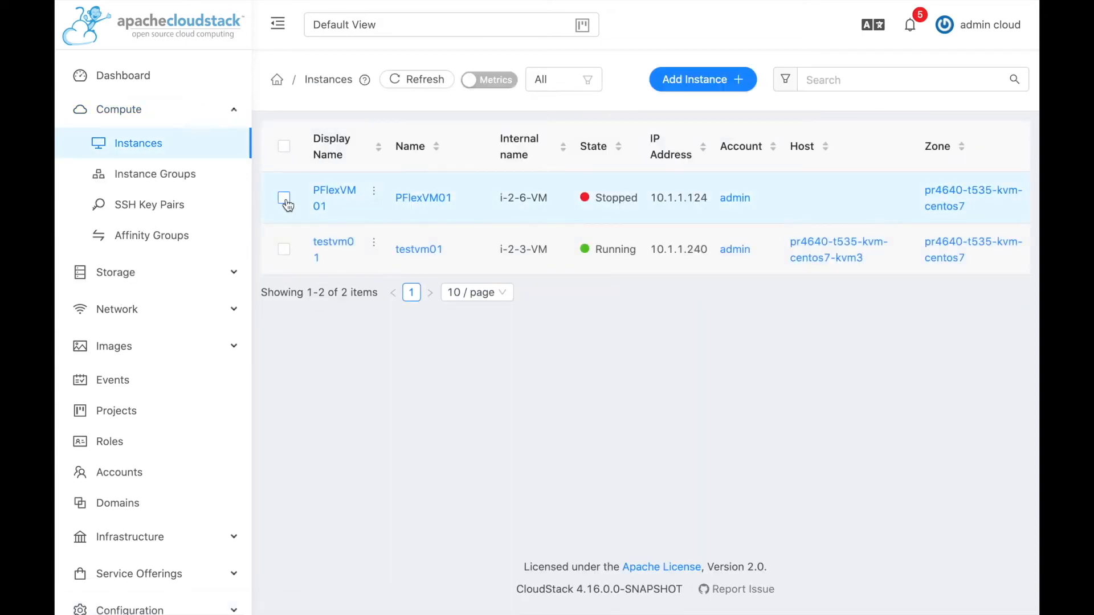
Start the selected PFlexVM01 instance from its quick actions and confirm.
{"action": "left_click", "coordinate": [285, 202]}
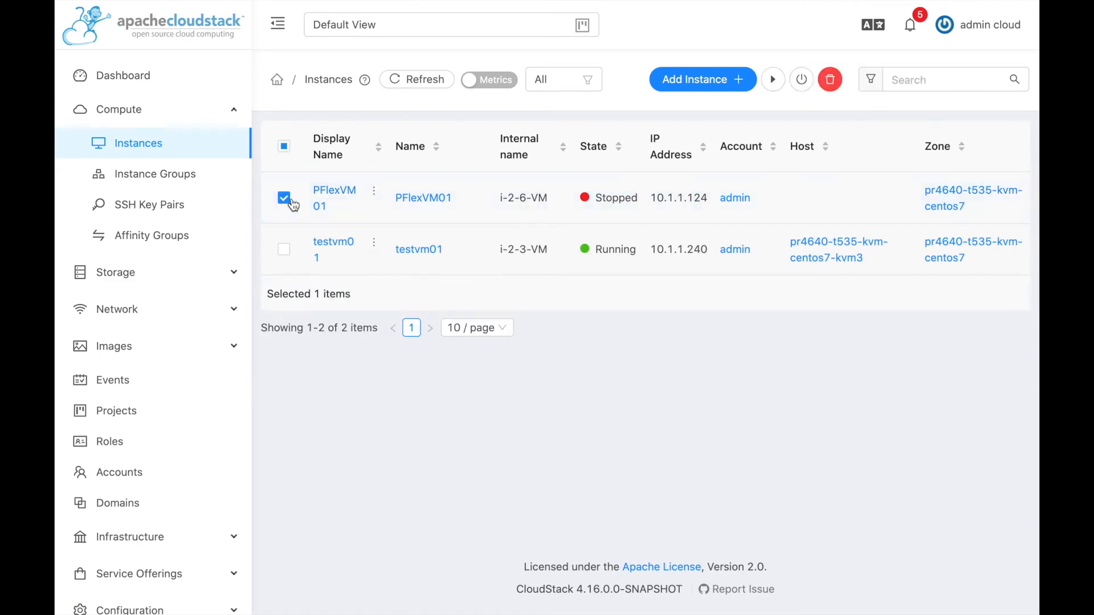
{"action": "mouse_move", "coordinate": [374, 196]}
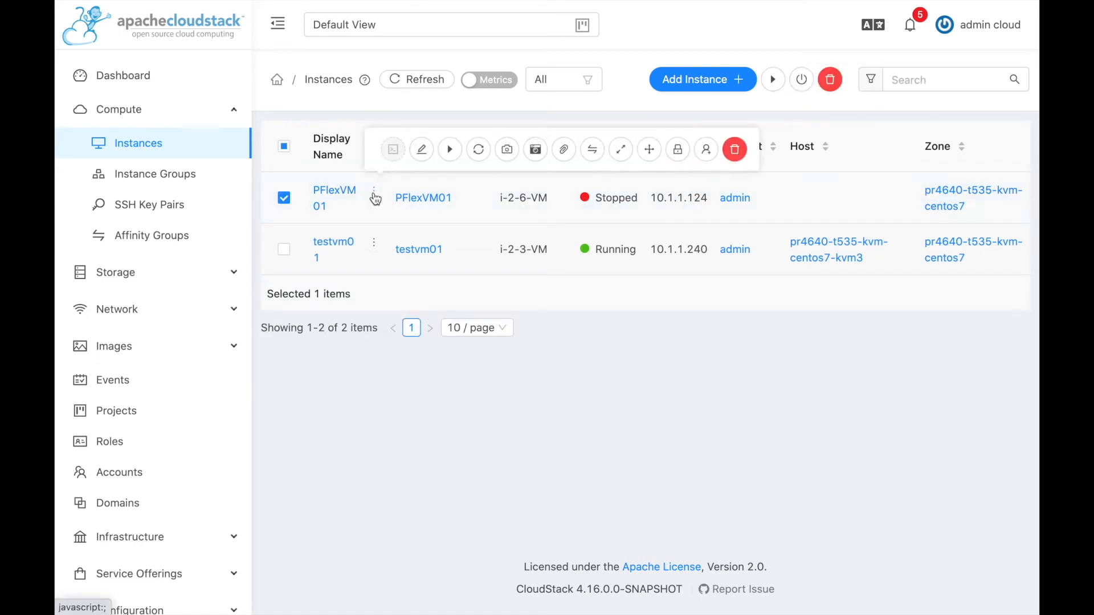
{"action": "left_click", "coordinate": [450, 149]}
{"action": "left_click", "coordinate": [713, 353]}
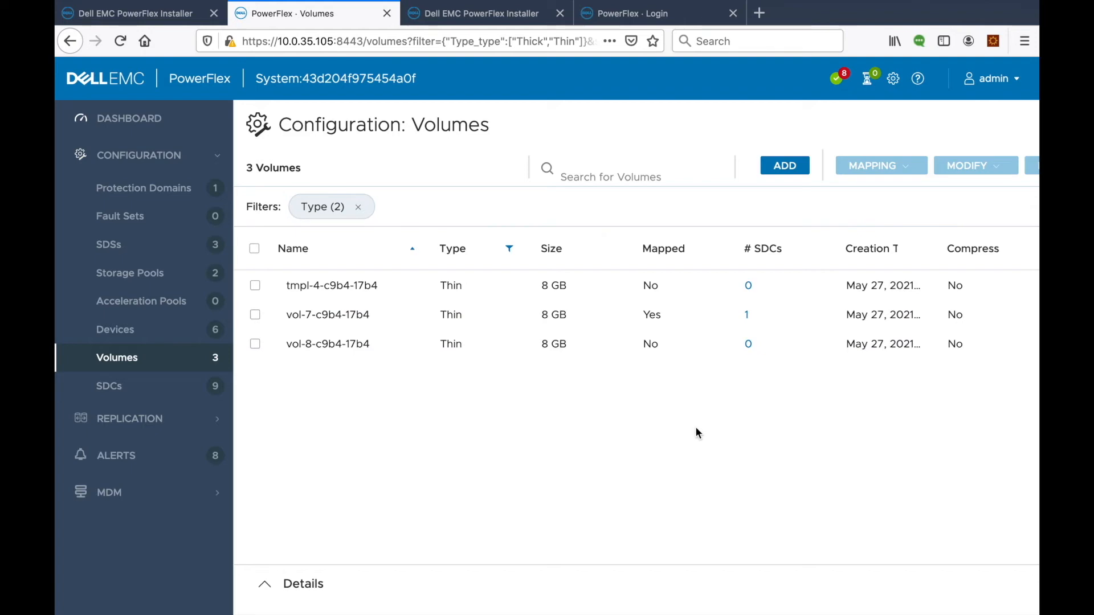
Return to CloudStack Instances, where PFlexVM01 is Running on host kvm2 (10.1.1.124).
{"action": "key", "text": "ctrl+Left"}
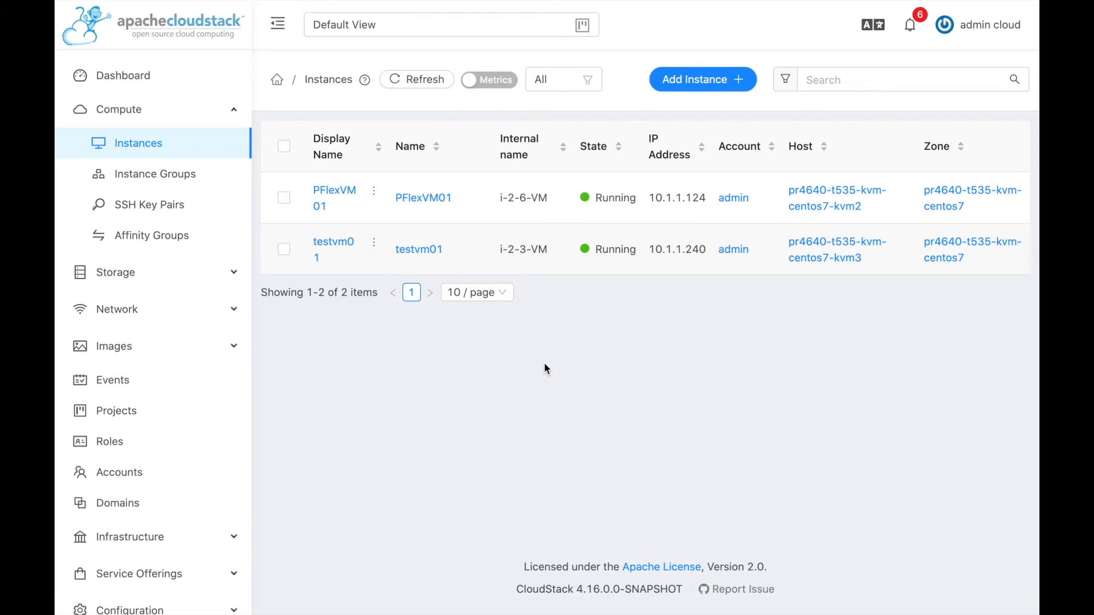
{"action": "left_click", "coordinate": [340, 193]}
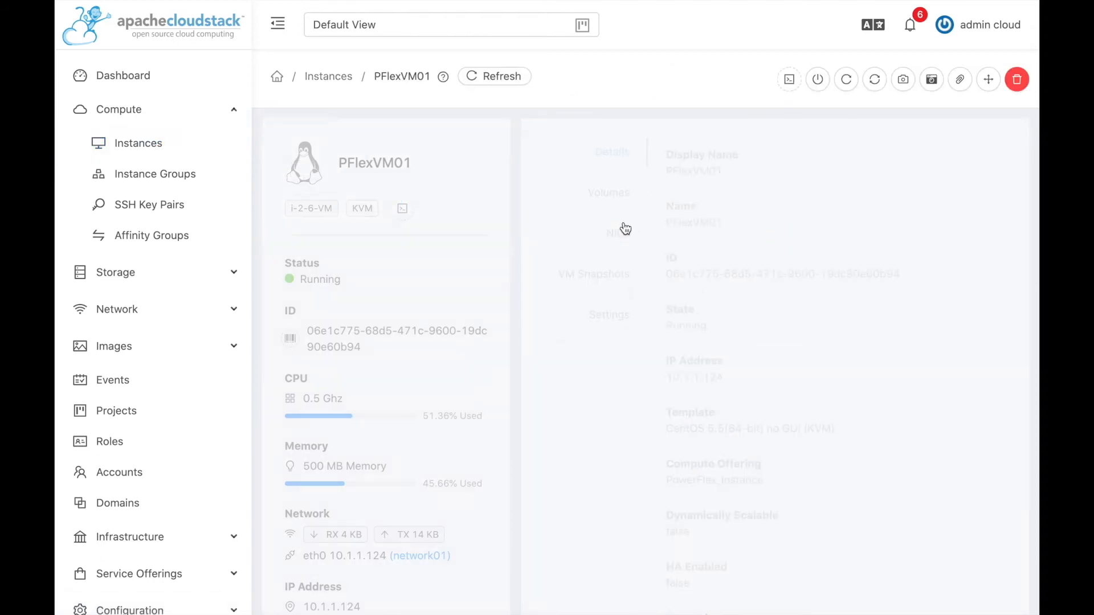
{"action": "left_click", "coordinate": [614, 206]}
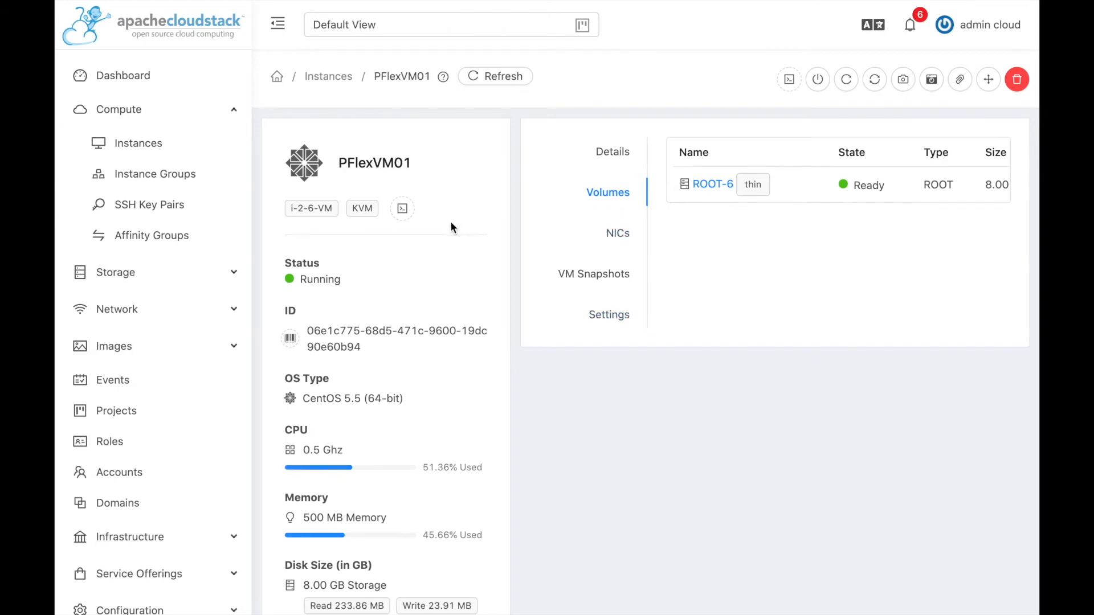
{"action": "left_click", "coordinate": [329, 76]}
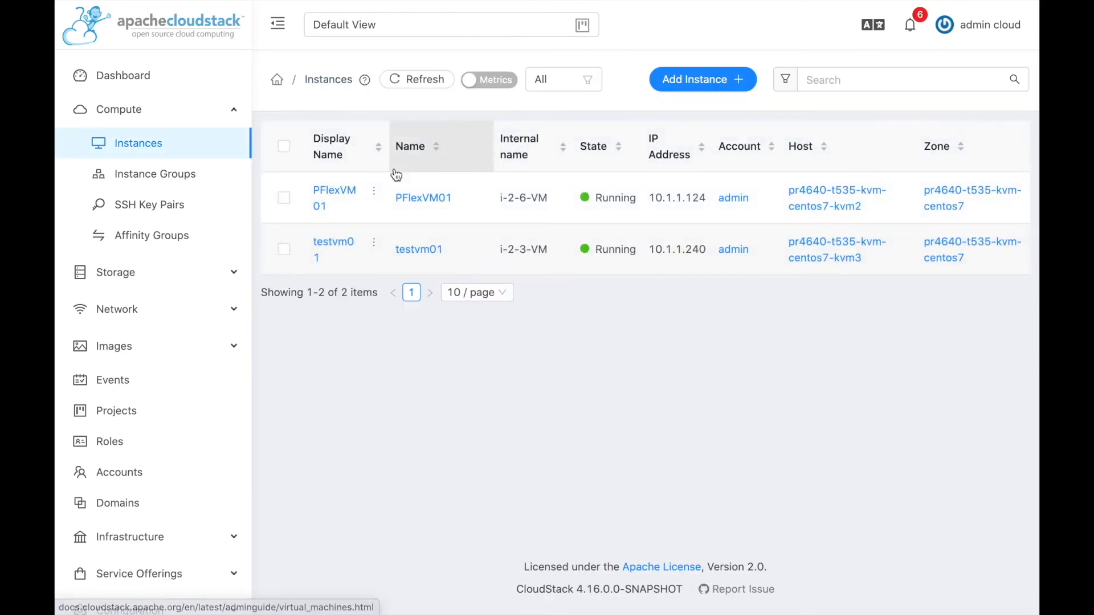
Stop PFlexVM01 from its quick actions and confirm the stop.
{"action": "mouse_move", "coordinate": [375, 199]}
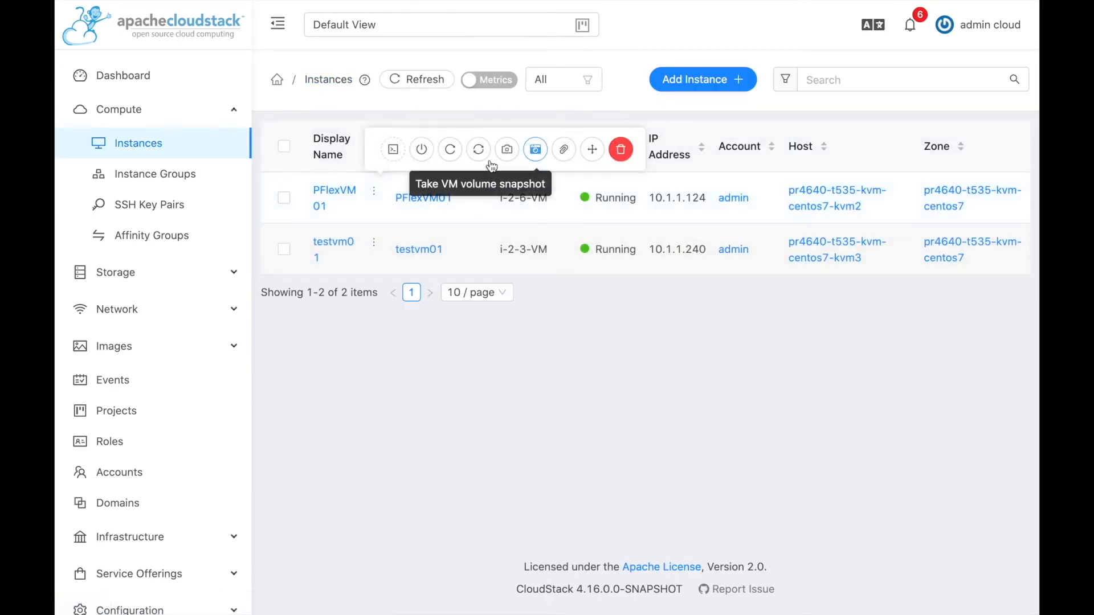
{"action": "left_click", "coordinate": [423, 155]}
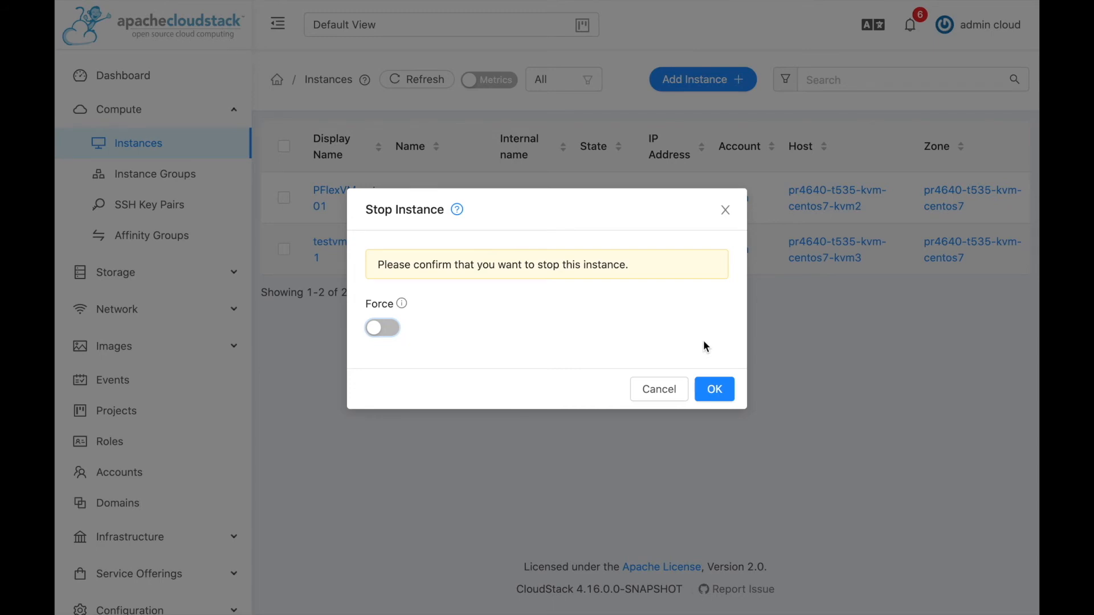
{"action": "left_click", "coordinate": [720, 392]}
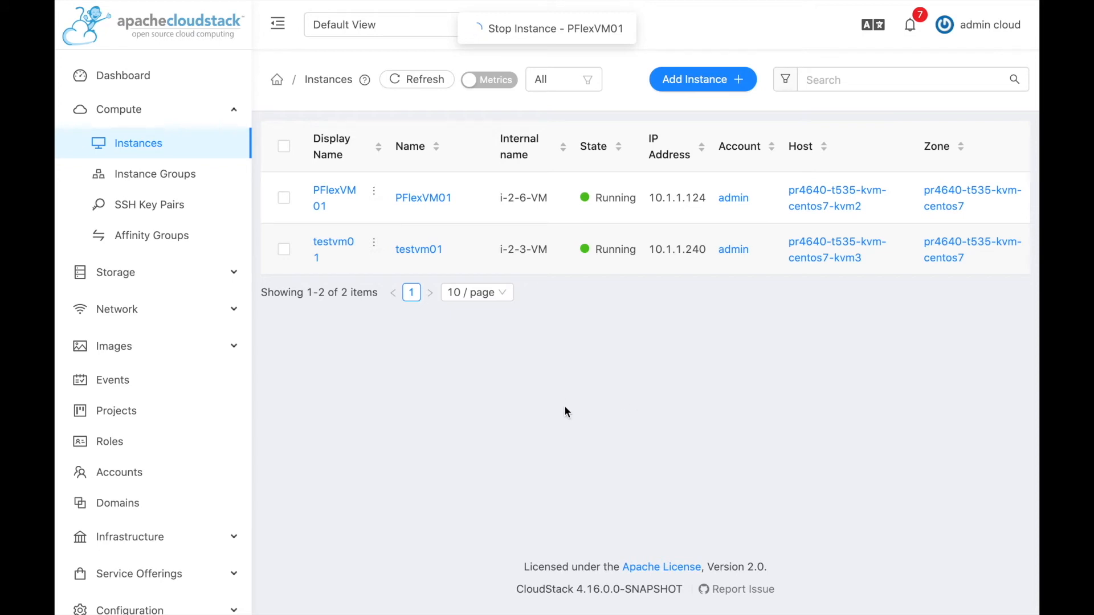
{"action": "scroll", "coordinate": [161, 486], "scroll_direction": "down", "scroll_amount": 1}
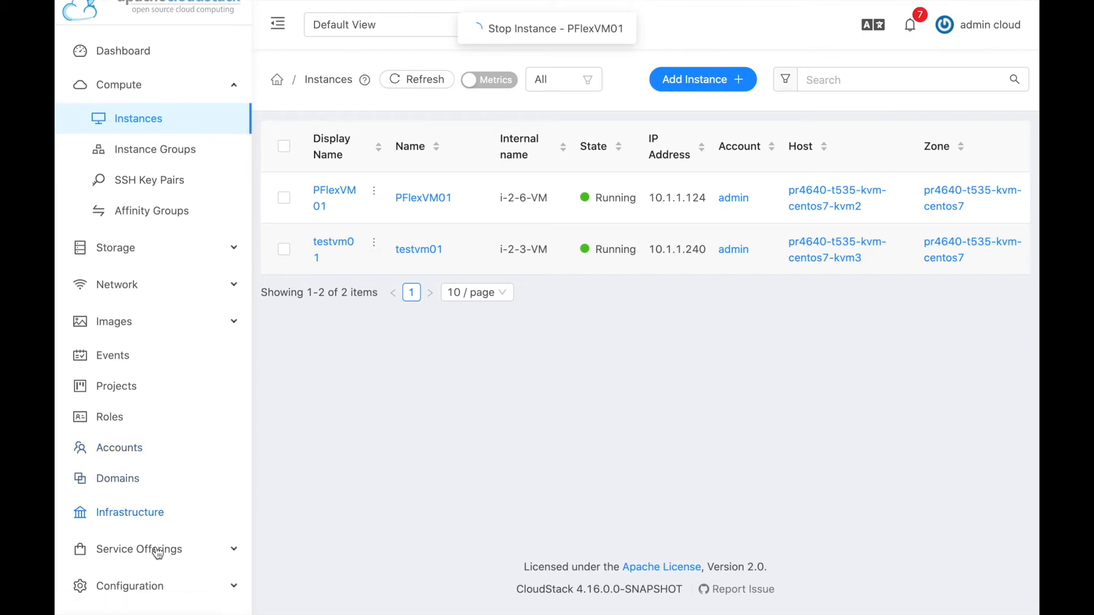
Start a new primary storage from Infrastructure with Zone scope and KVM hypervisor.
{"action": "left_click", "coordinate": [141, 516]}
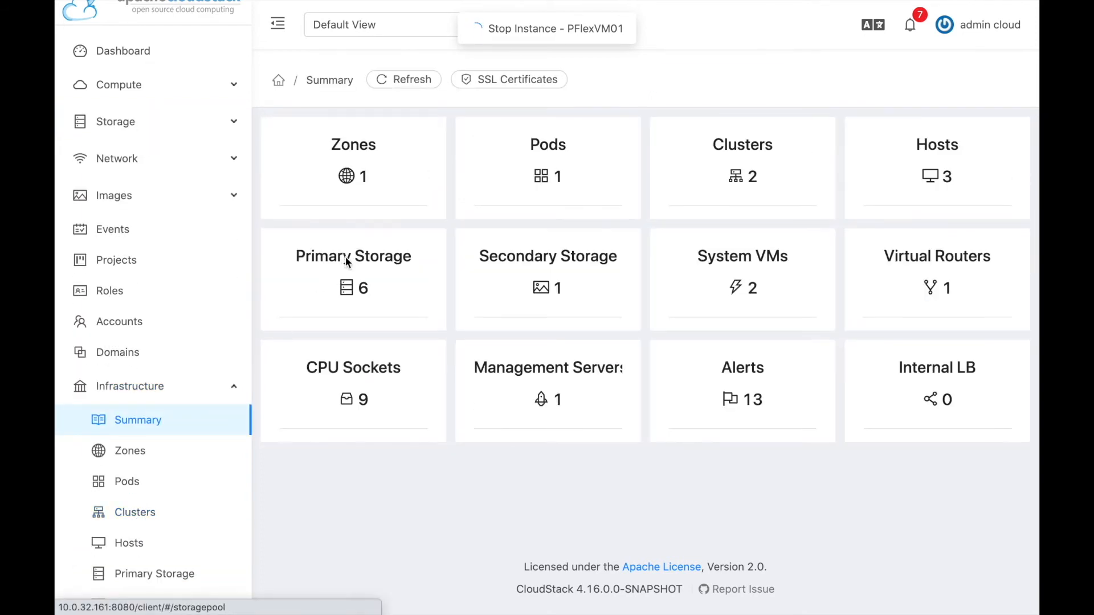
{"action": "left_click", "coordinate": [346, 257]}
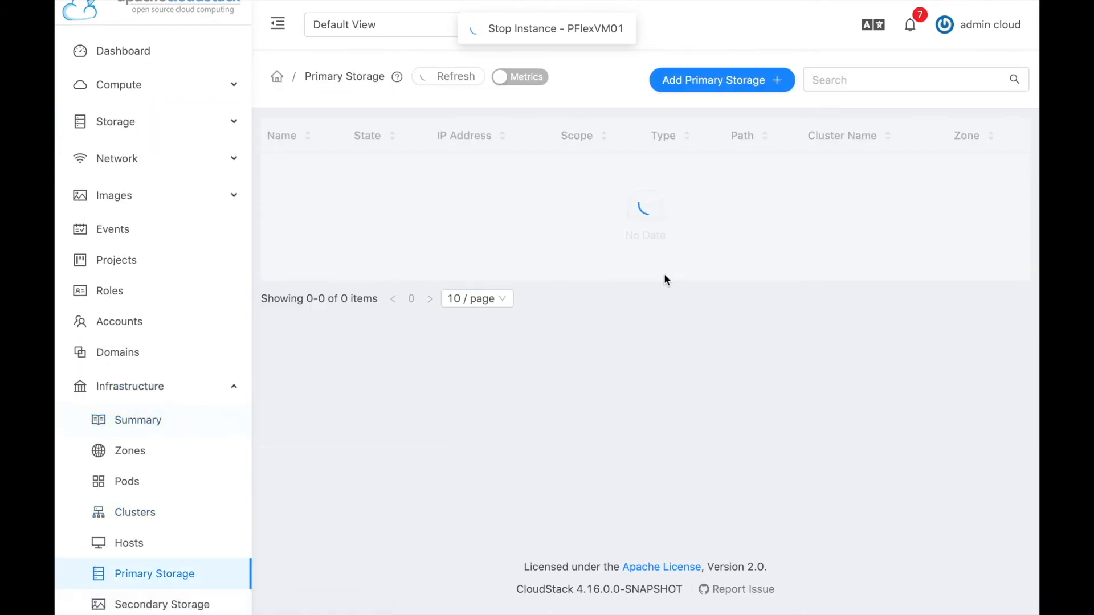
{"action": "left_click", "coordinate": [711, 86]}
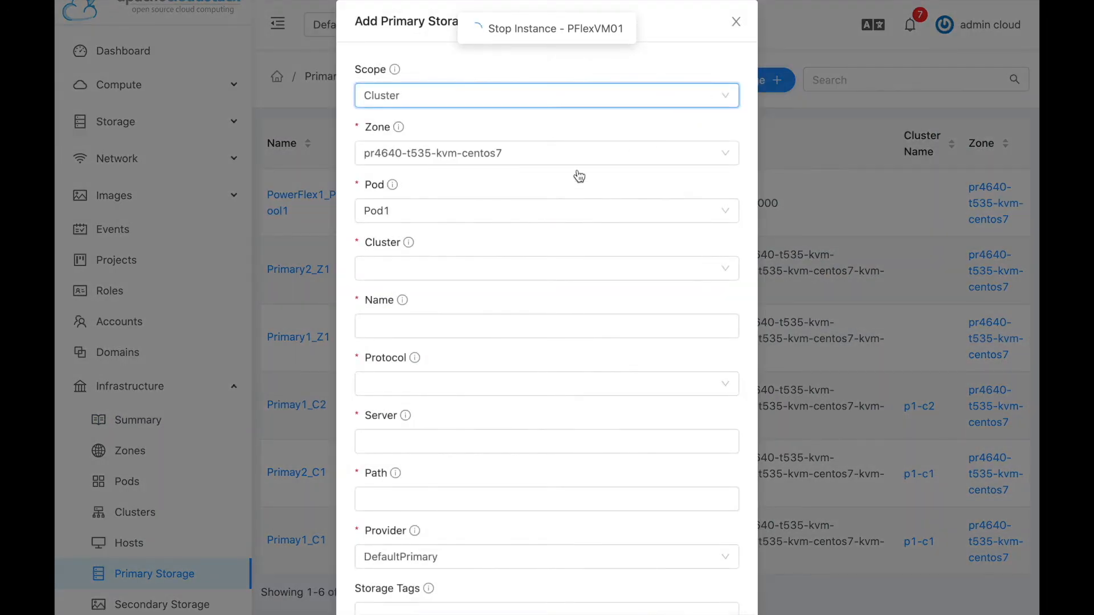
{"action": "left_click", "coordinate": [505, 102]}
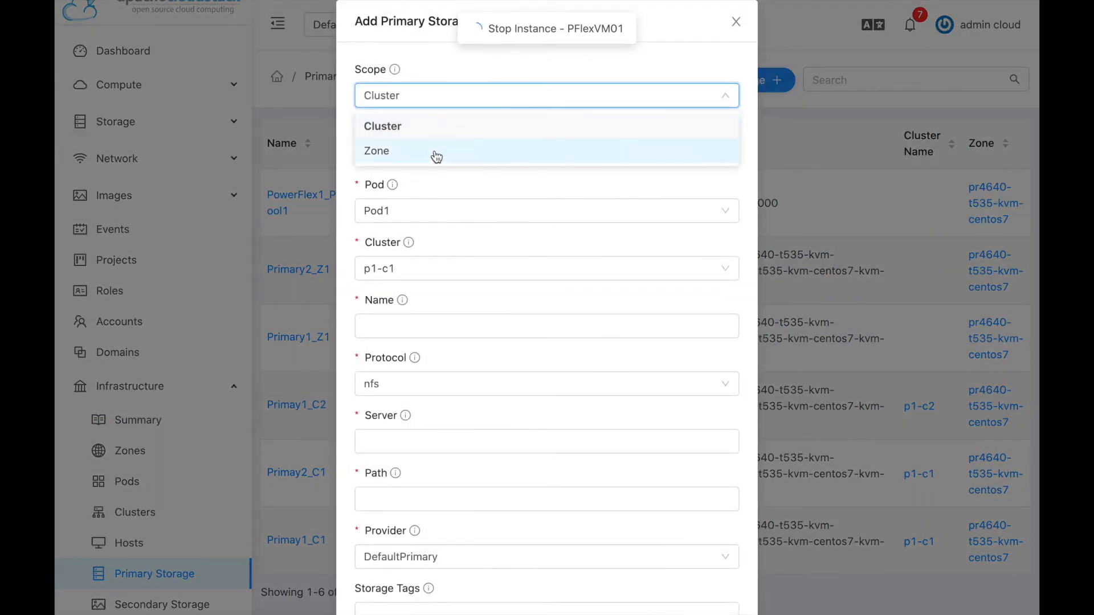
{"action": "left_click", "coordinate": [436, 156]}
{"action": "left_click", "coordinate": [405, 155]}
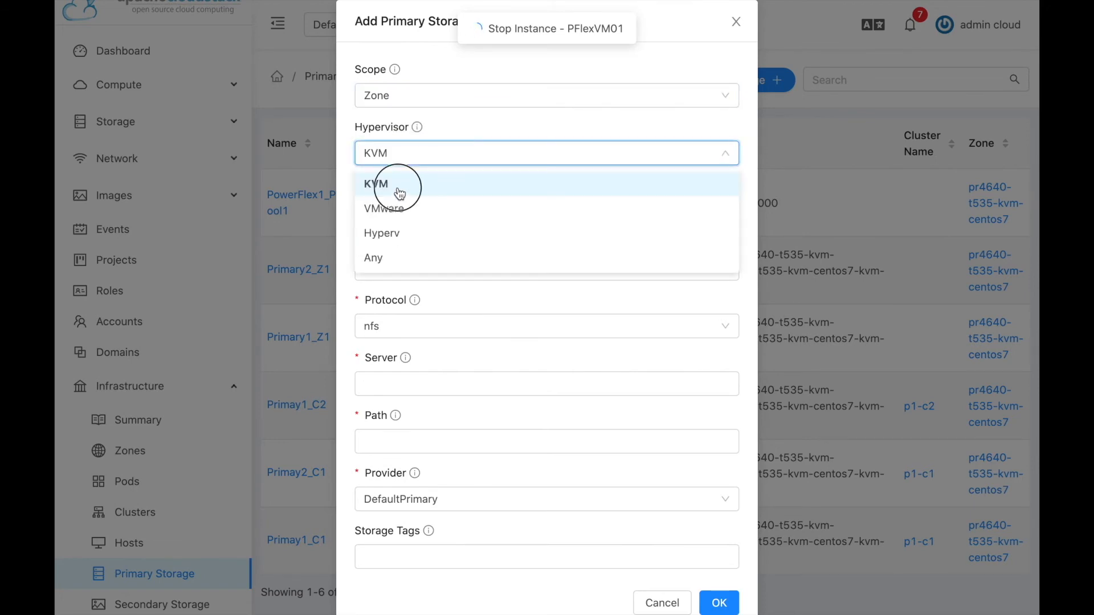
{"action": "left_click", "coordinate": [398, 193]}
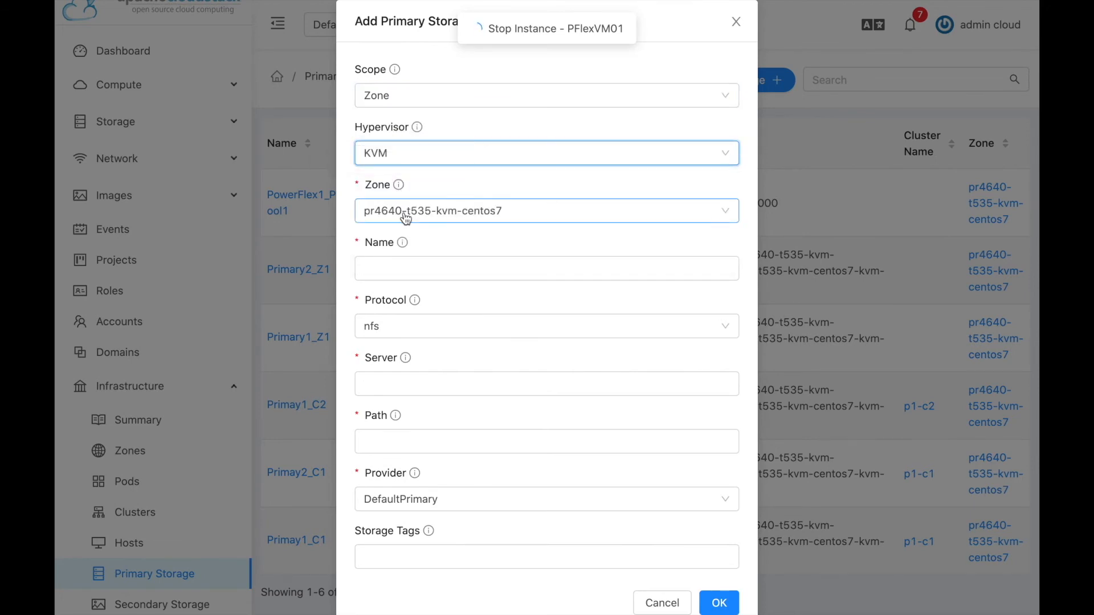
Name the storage PowerFlex1_Pool2 and set its protocol to custom.
{"action": "left_click", "coordinate": [393, 267]}
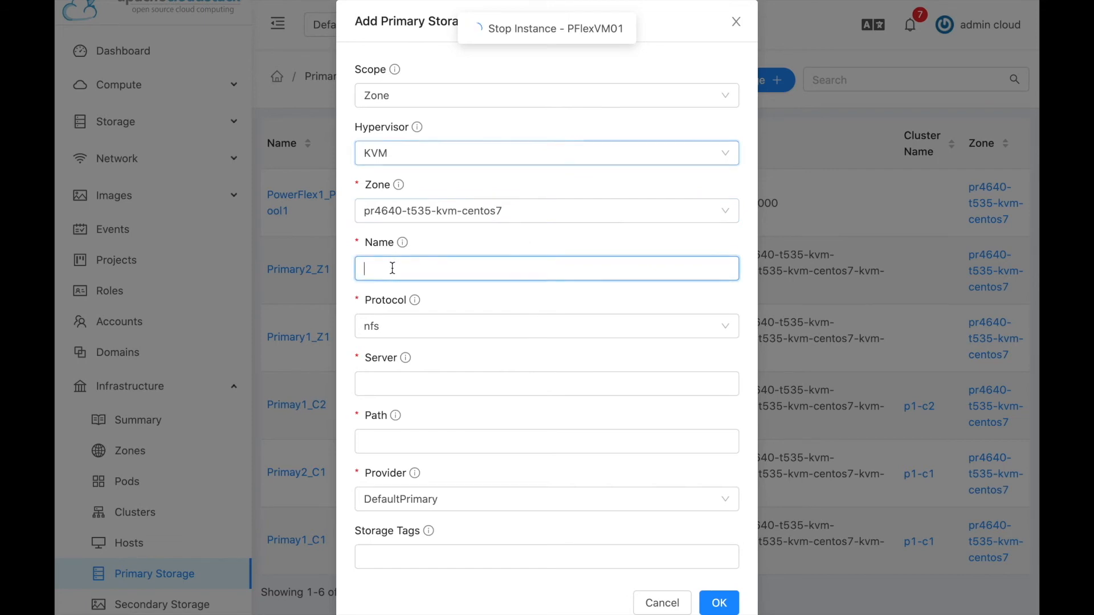
{"action": "type", "text": "PowerFlex"}
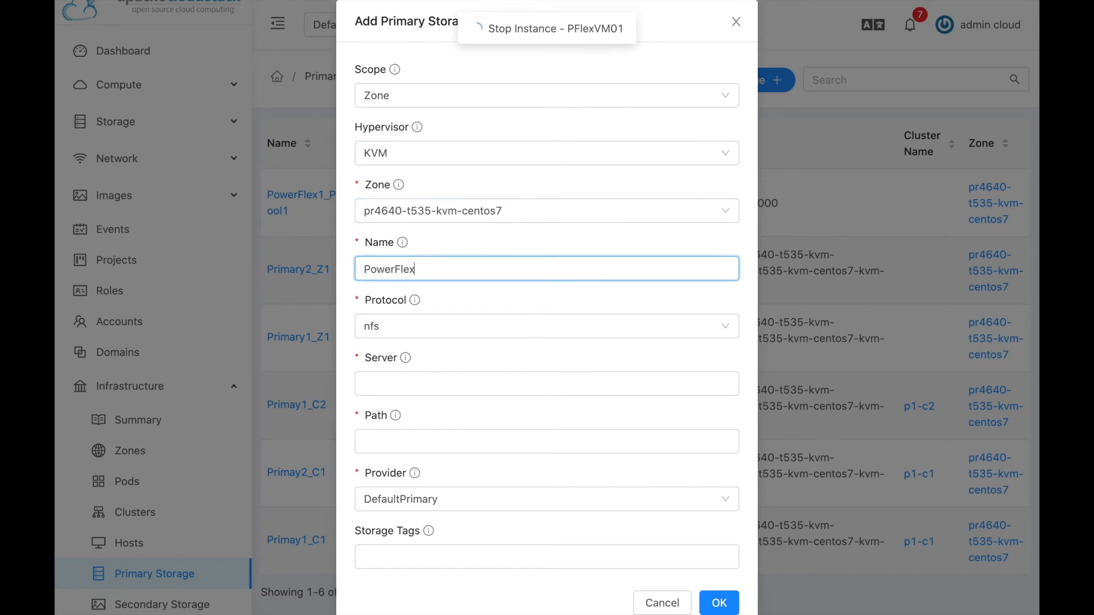
{"action": "type", "text": "1_Pool2"}
{"action": "left_click", "coordinate": [403, 326]}
{"action": "left_click", "coordinate": [391, 482]}
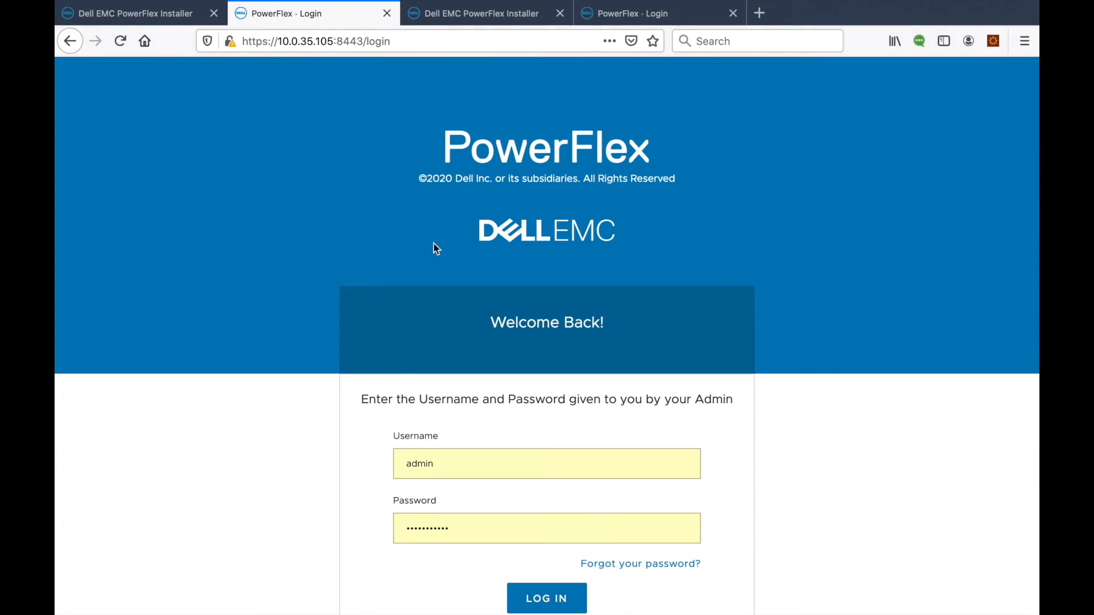
Log in to PowerFlex and view Storage Pools with full names cspool01 and cspool02.
{"action": "left_click", "coordinate": [554, 529]}
{"action": "left_click", "coordinate": [530, 598]}
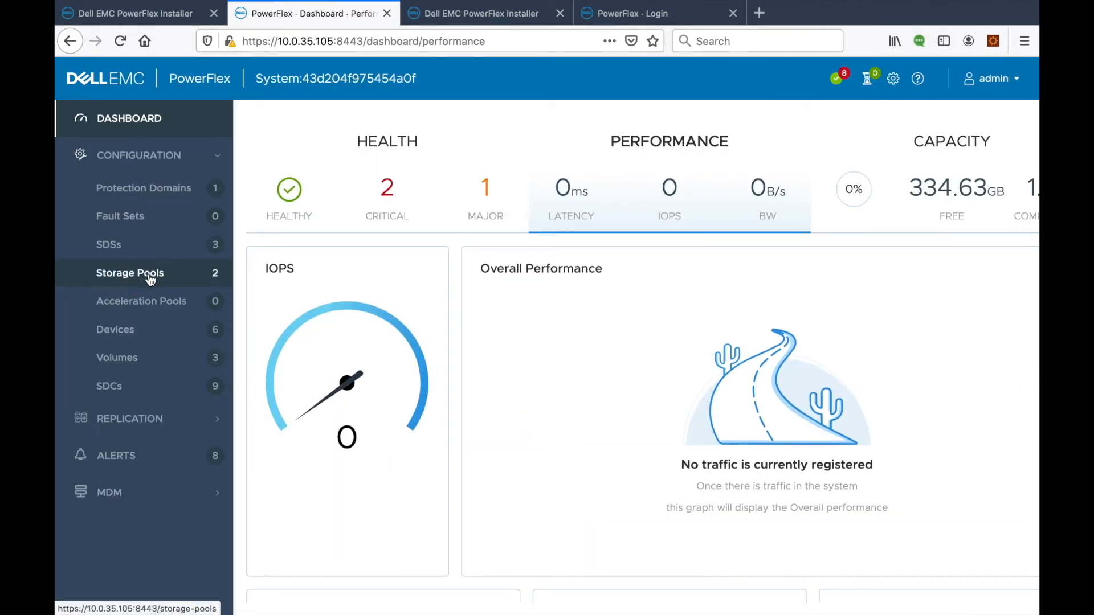
{"action": "left_click", "coordinate": [150, 276]}
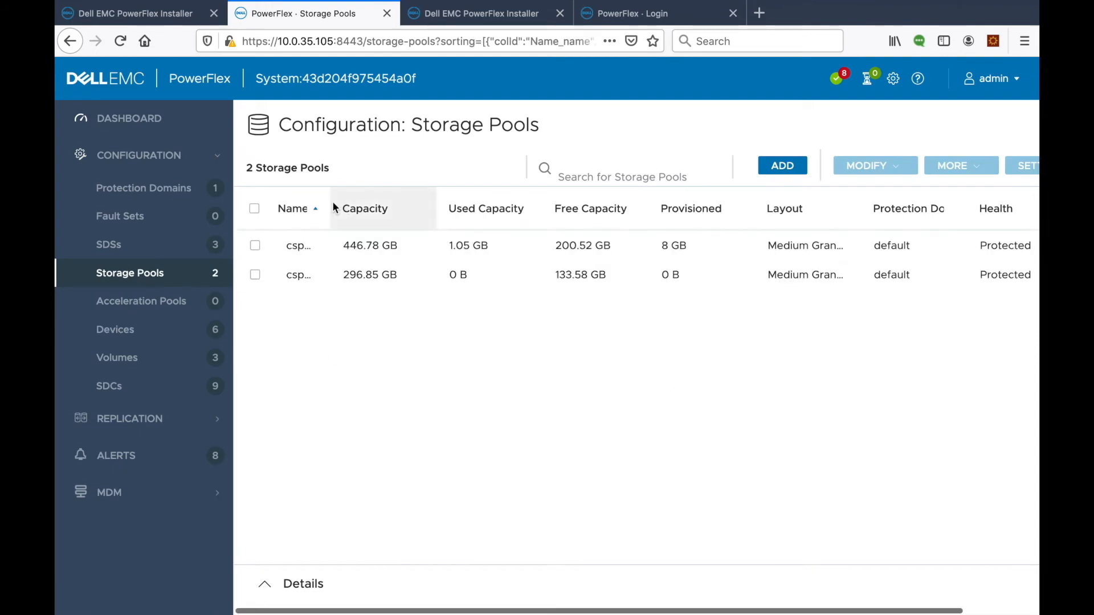
{"action": "left_click_drag", "start_coordinate": [329, 203], "coordinate": [368, 204]}
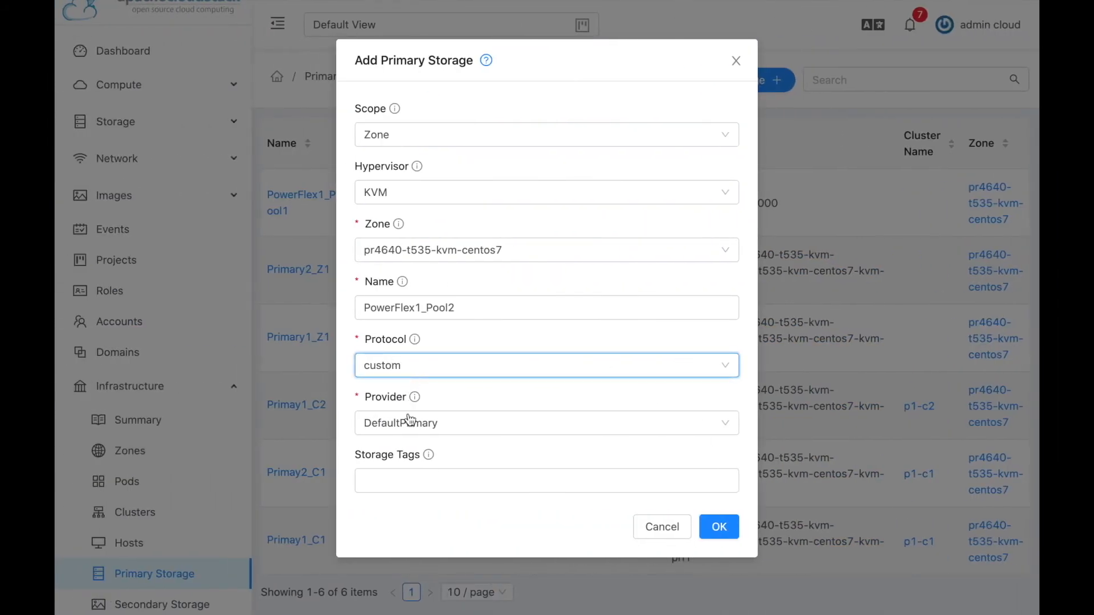
Keep the custom protocol and choose PowerFlex as the storage provider.
{"action": "left_click", "coordinate": [425, 370]}
{"action": "left_click", "coordinate": [421, 372]}
{"action": "left_click", "coordinate": [408, 425]}
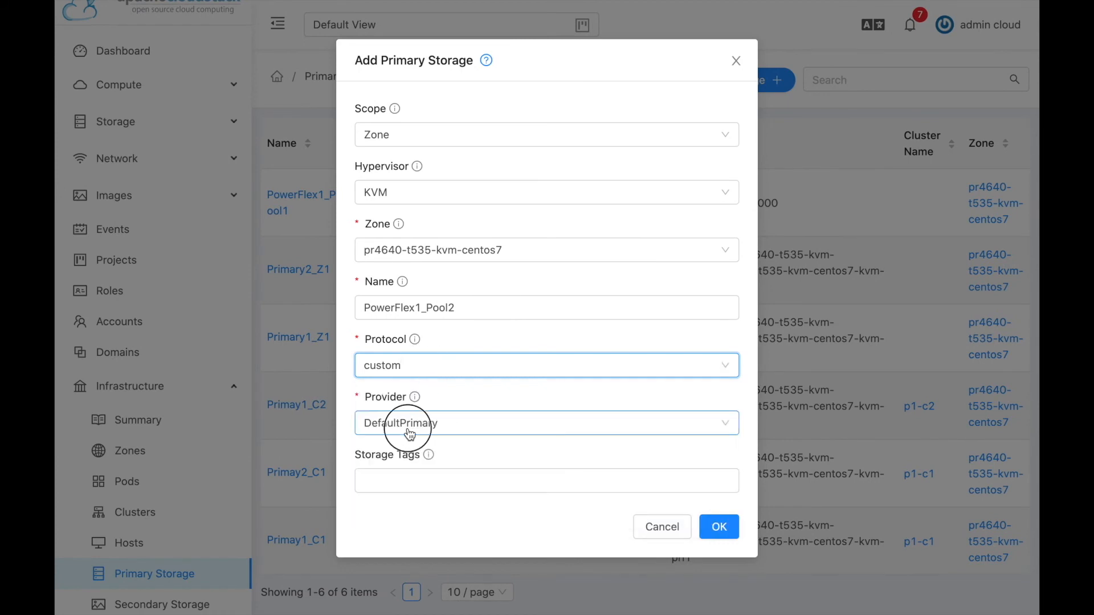
{"action": "left_click", "coordinate": [392, 453]}
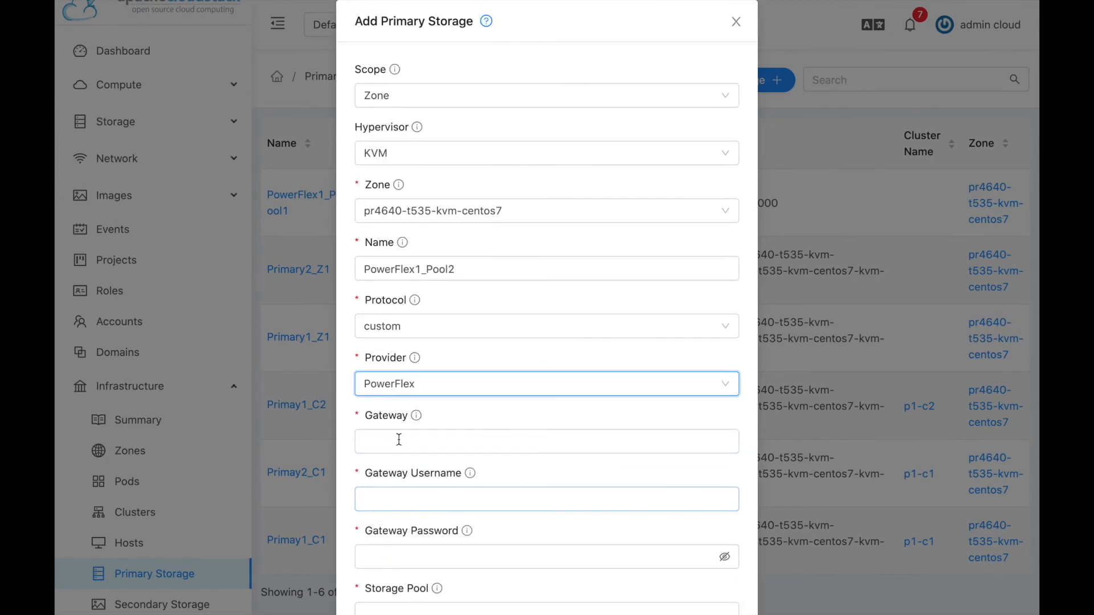
Enter gateway 10.0.32.234 and the gateway username, checking the PowerFlex pages.
{"action": "left_click", "coordinate": [397, 439]}
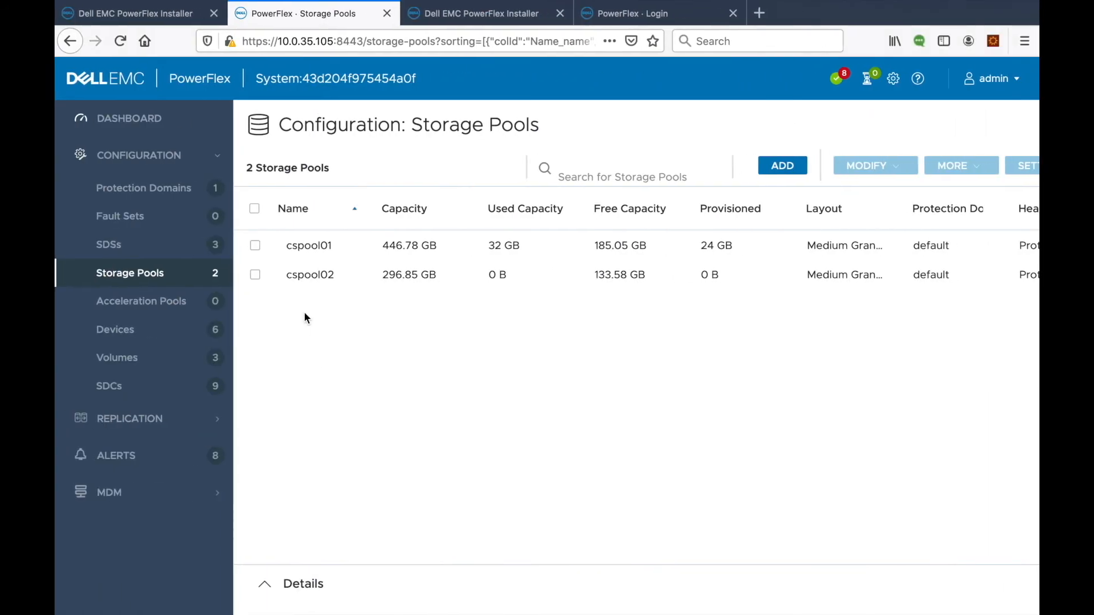
{"action": "left_click", "coordinate": [166, 22]}
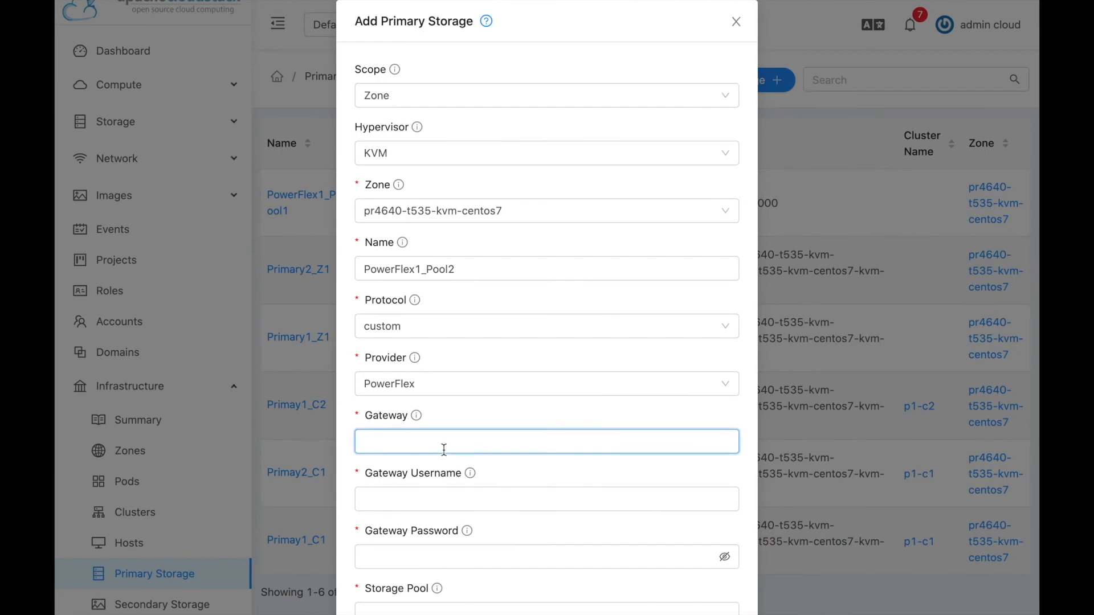
{"action": "type", "text": "10.0.32.234"}
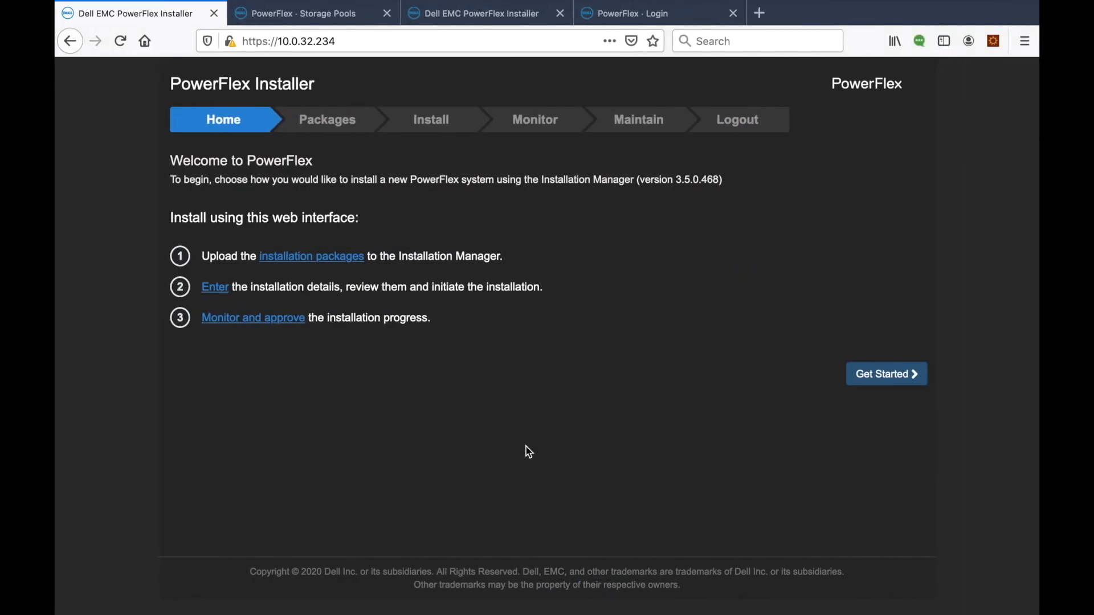
{"action": "left_click", "coordinate": [316, 14]}
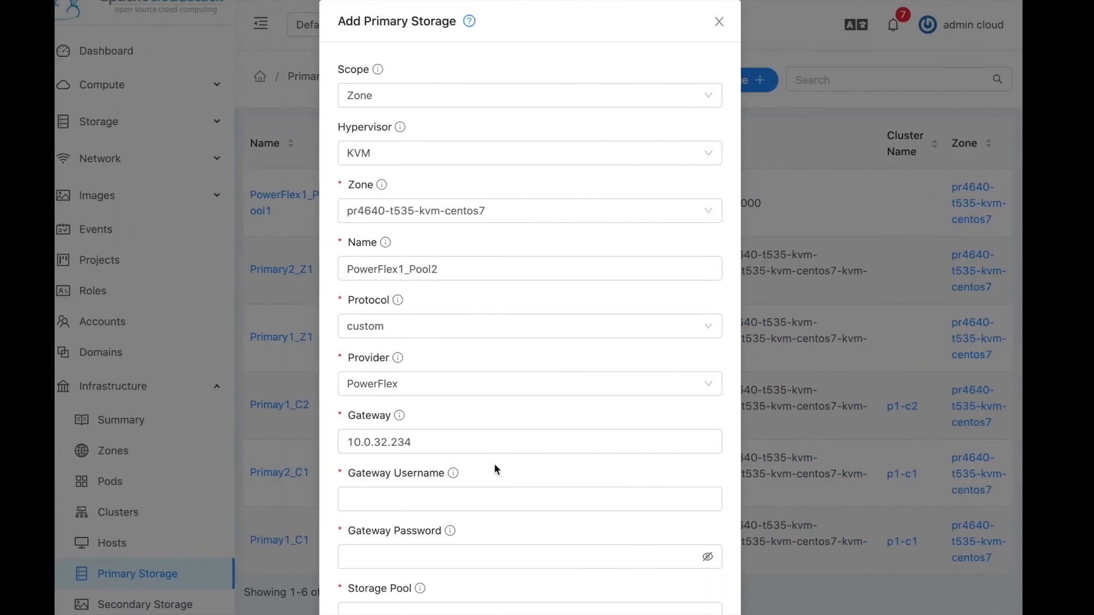
{"action": "left_click", "coordinate": [454, 499]}
{"action": "type", "text": "admin"}
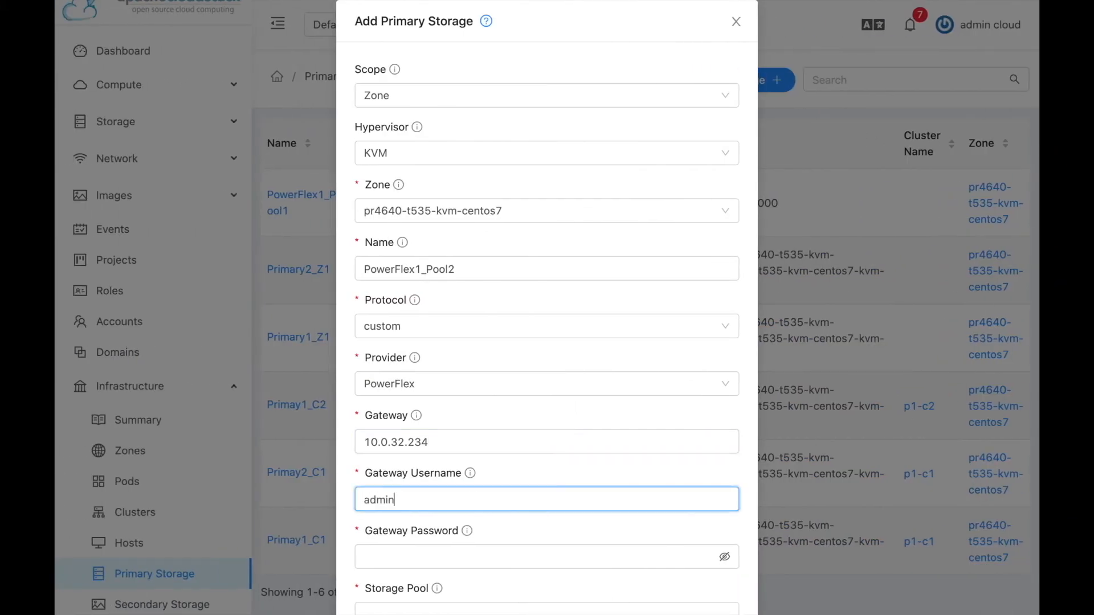
{"action": "key", "text": "Tab"}
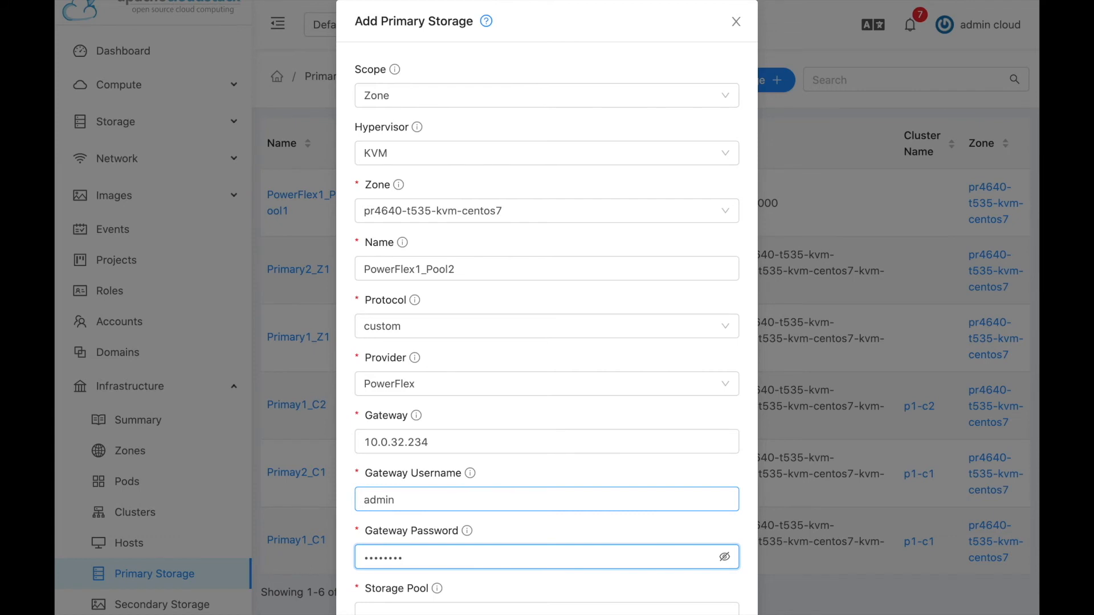
Enter the gateway password and storage pool cspool02.
{"action": "type", "text": "••"}
{"action": "scroll", "coordinate": [462, 512], "scroll_direction": "down", "scroll_amount": 1}
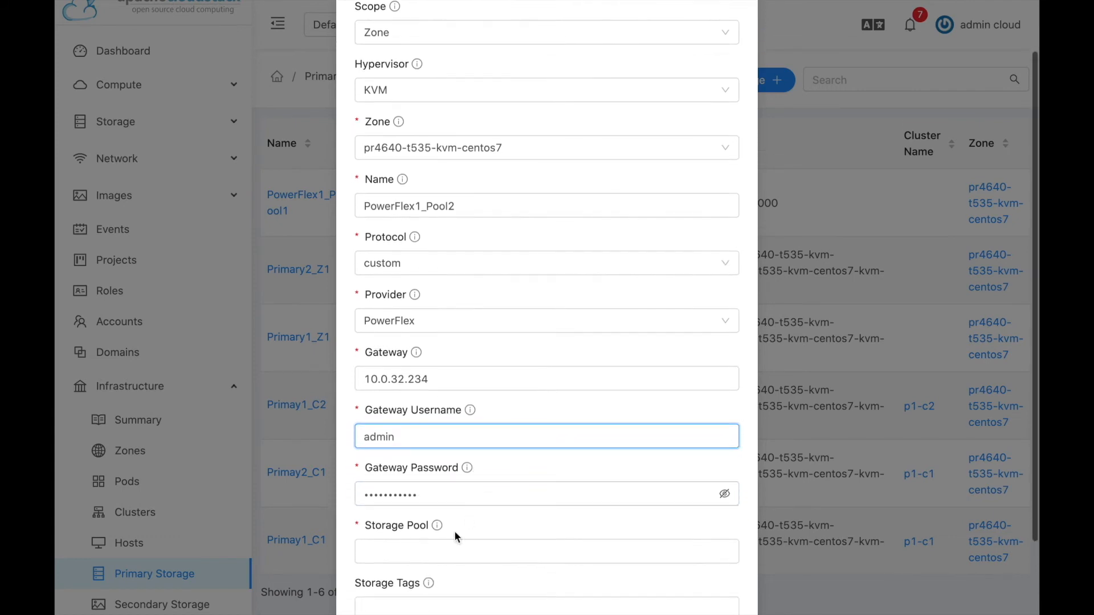
{"action": "left_click", "coordinate": [443, 549]}
{"action": "type", "text": "cspo"}
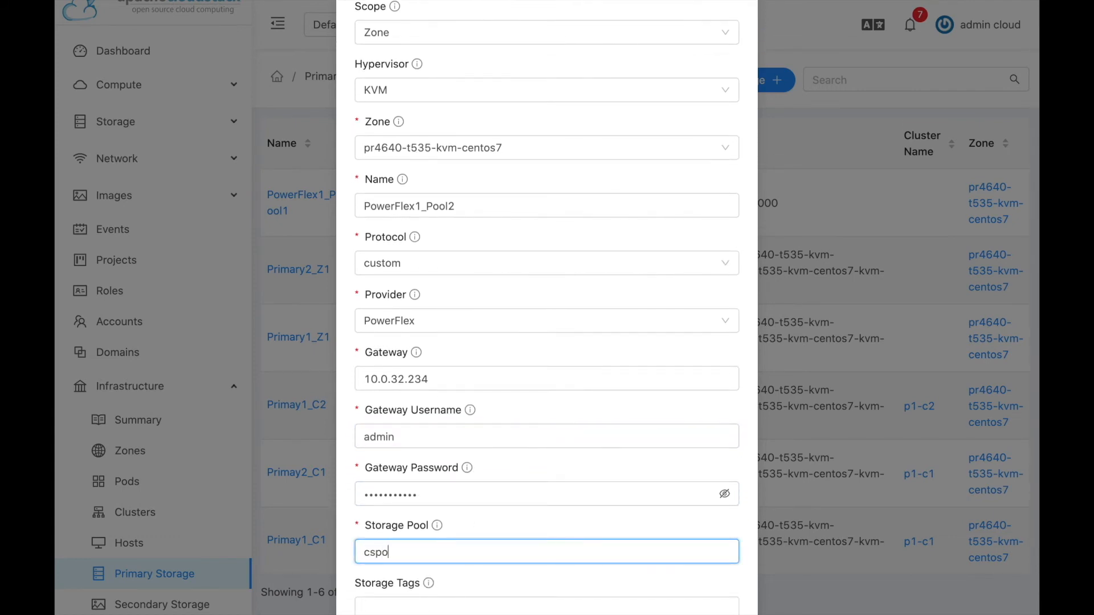
{"action": "type", "text": "ol02"}
Tag the storage pflex and submit the PowerFlex1_Pool2 form.
{"action": "scroll", "coordinate": [481, 539], "scroll_direction": "down", "scroll_amount": 2}
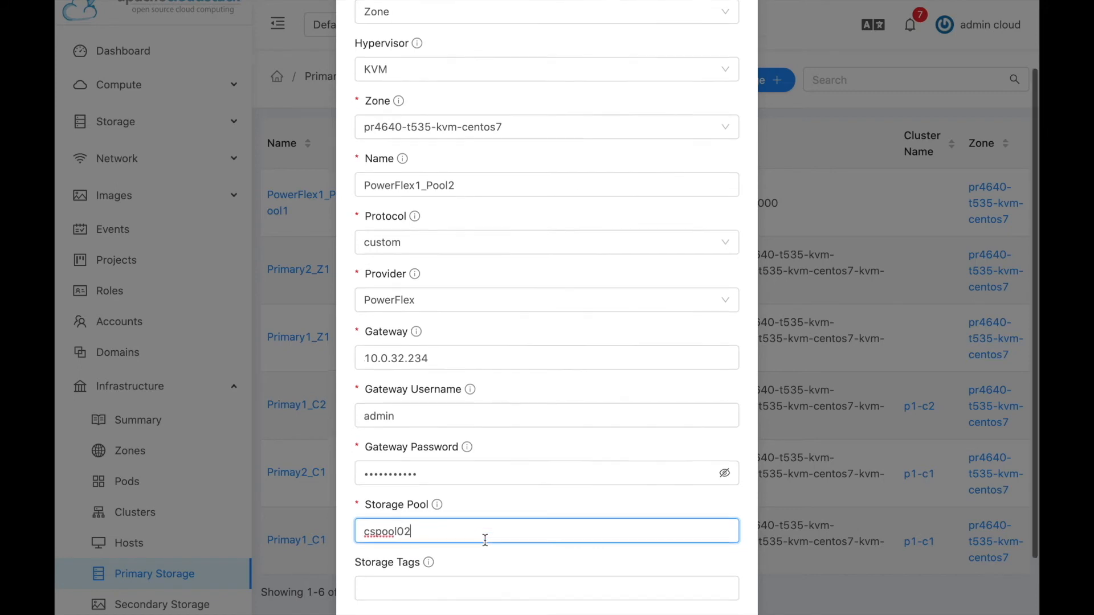
{"action": "left_click", "coordinate": [445, 517]}
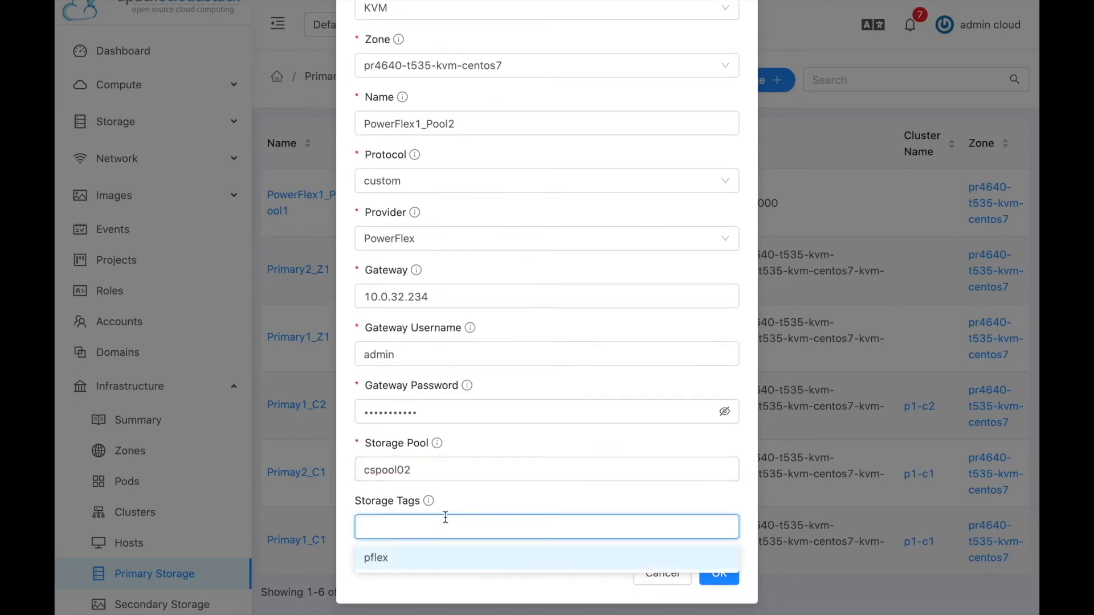
{"action": "left_click", "coordinate": [390, 558]}
{"action": "left_click", "coordinate": [450, 577]}
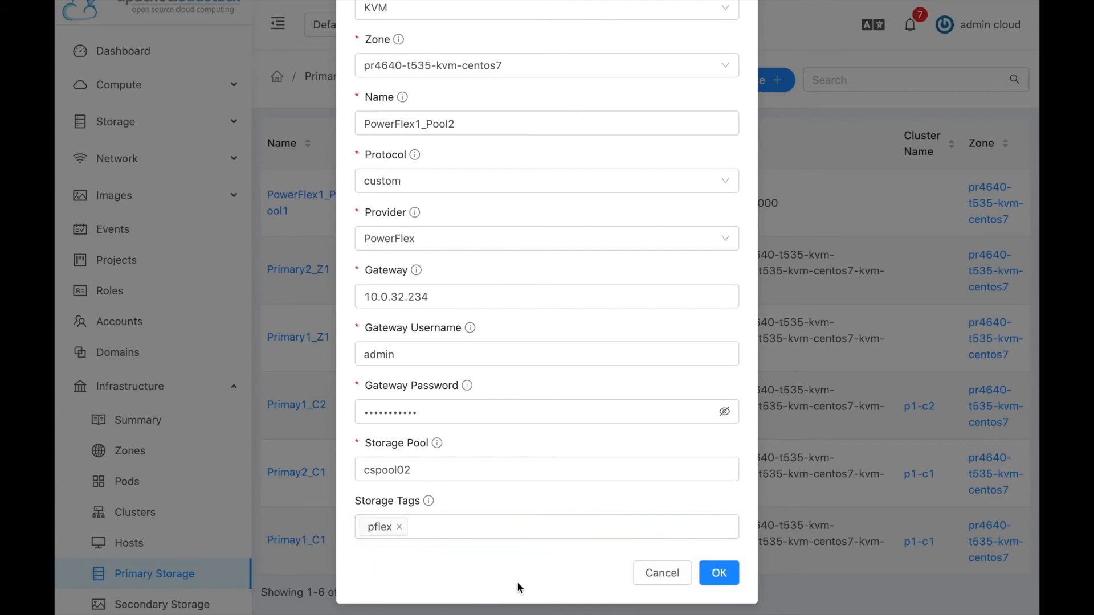
{"action": "left_click", "coordinate": [718, 573]}
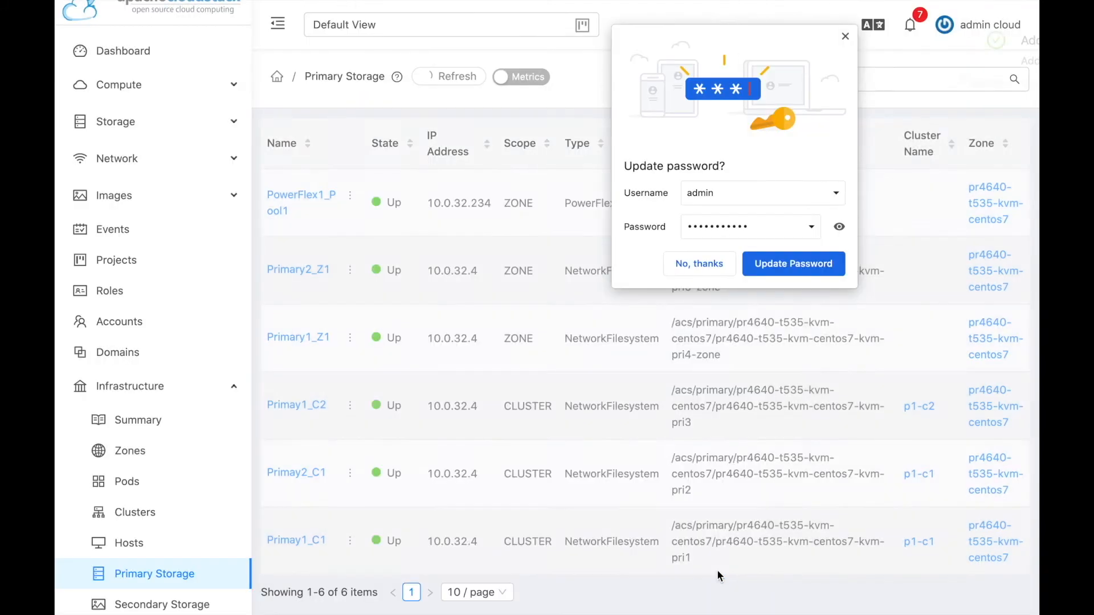
Dismiss the browser password prompt and start another primary storage with Zone scope.
{"action": "left_click", "coordinate": [701, 265]}
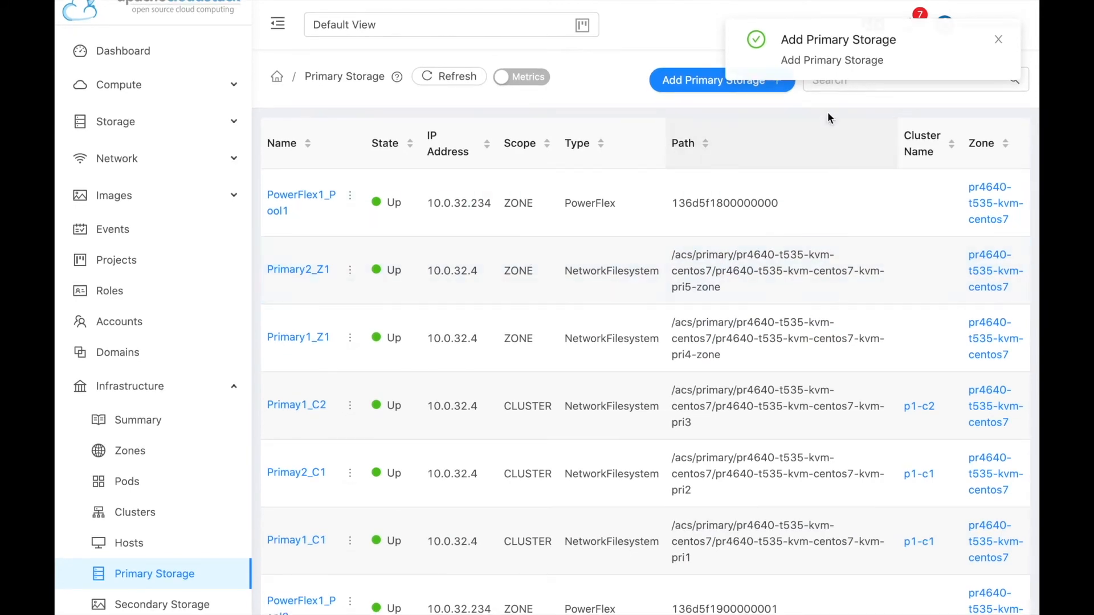
{"action": "left_click", "coordinate": [718, 85]}
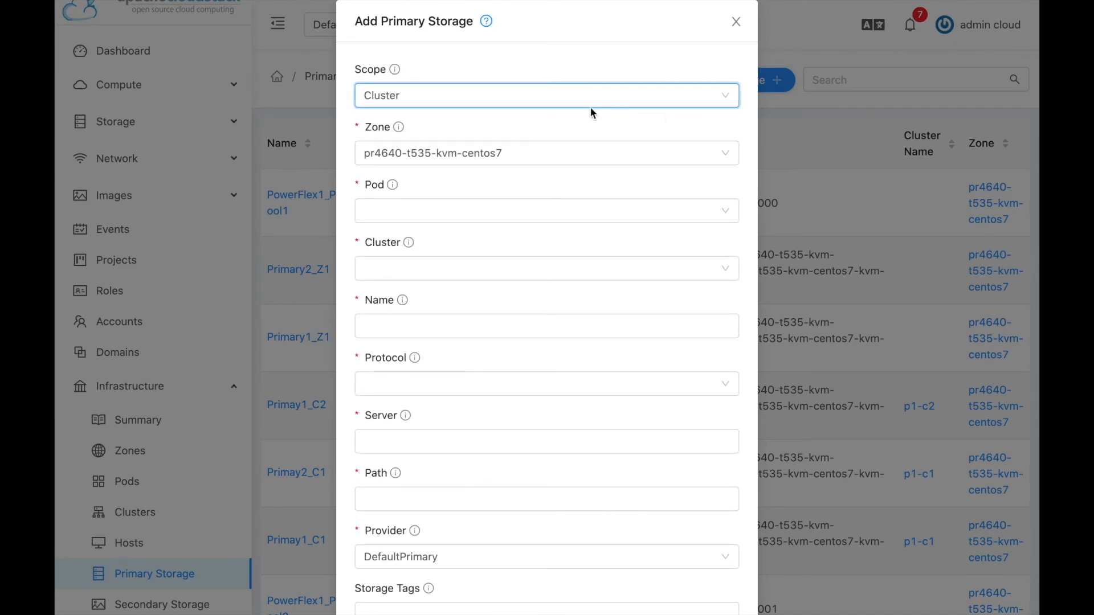
{"action": "left_click", "coordinate": [573, 103]}
{"action": "left_click", "coordinate": [501, 151]}
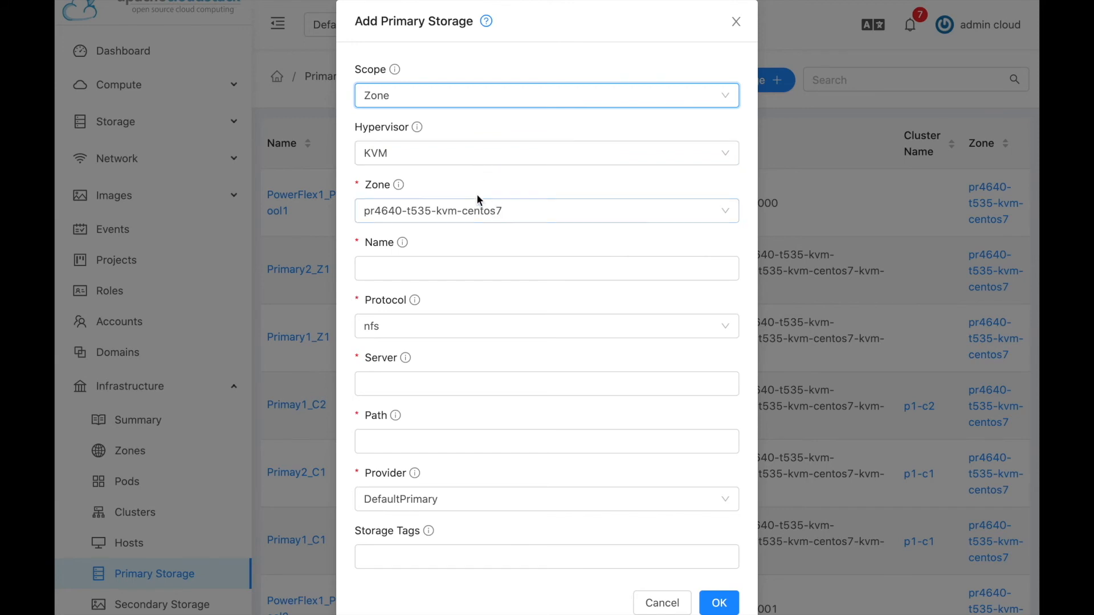
Name it PowerFlex2_Pool1 with custom protocol and the PowerFlex provider.
{"action": "left_click", "coordinate": [477, 267]}
{"action": "type", "text": "PowerFlex"}
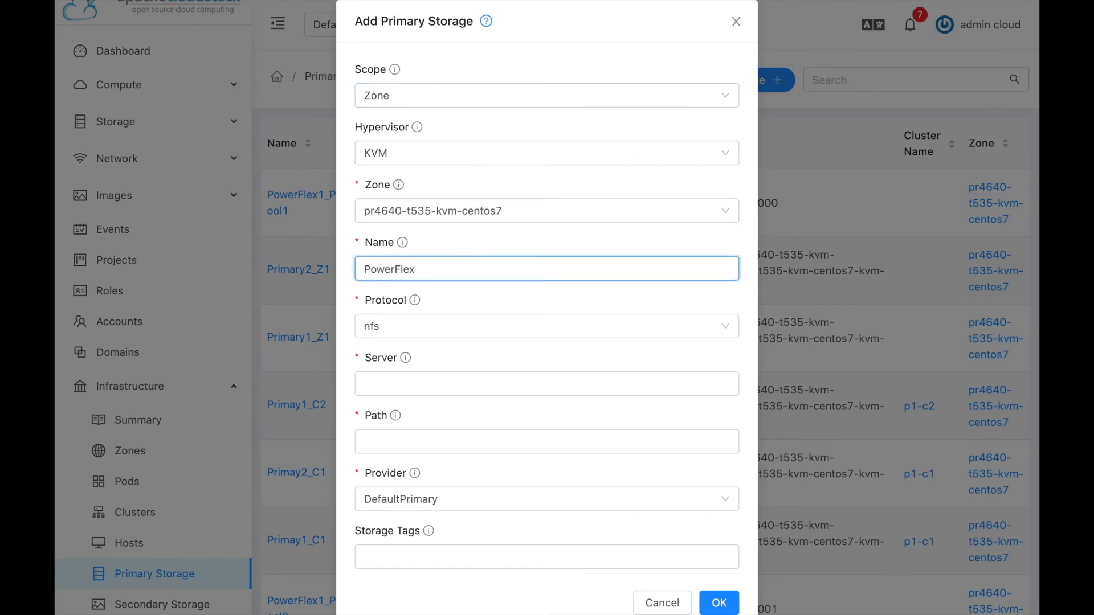
{"action": "type", "text": "2_Pool1"}
{"action": "left_click", "coordinate": [455, 327]}
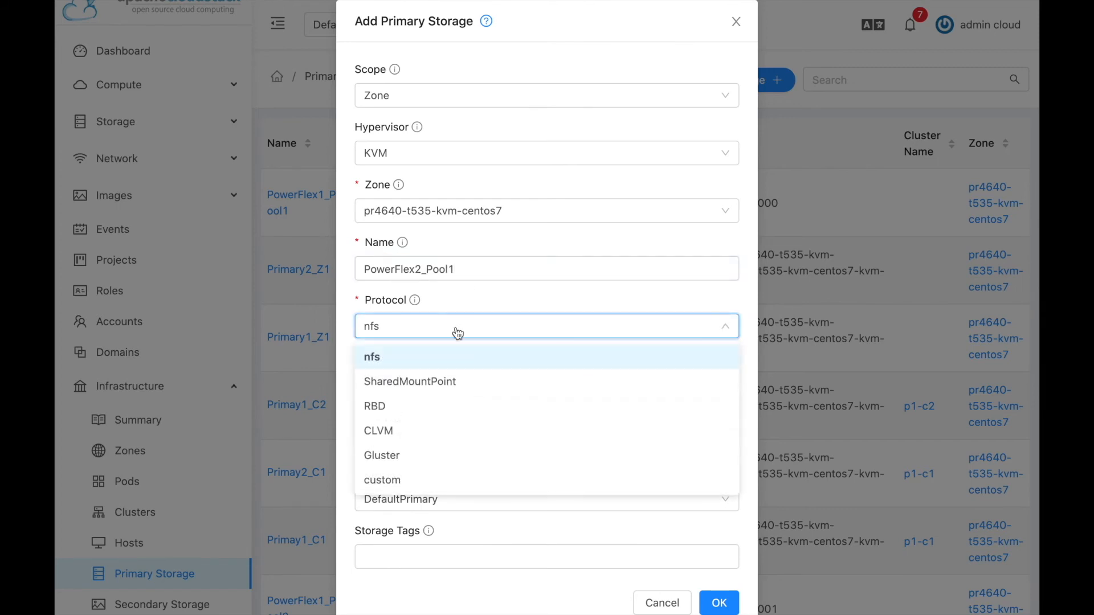
{"action": "left_click", "coordinate": [383, 480]}
{"action": "left_click", "coordinate": [441, 429]}
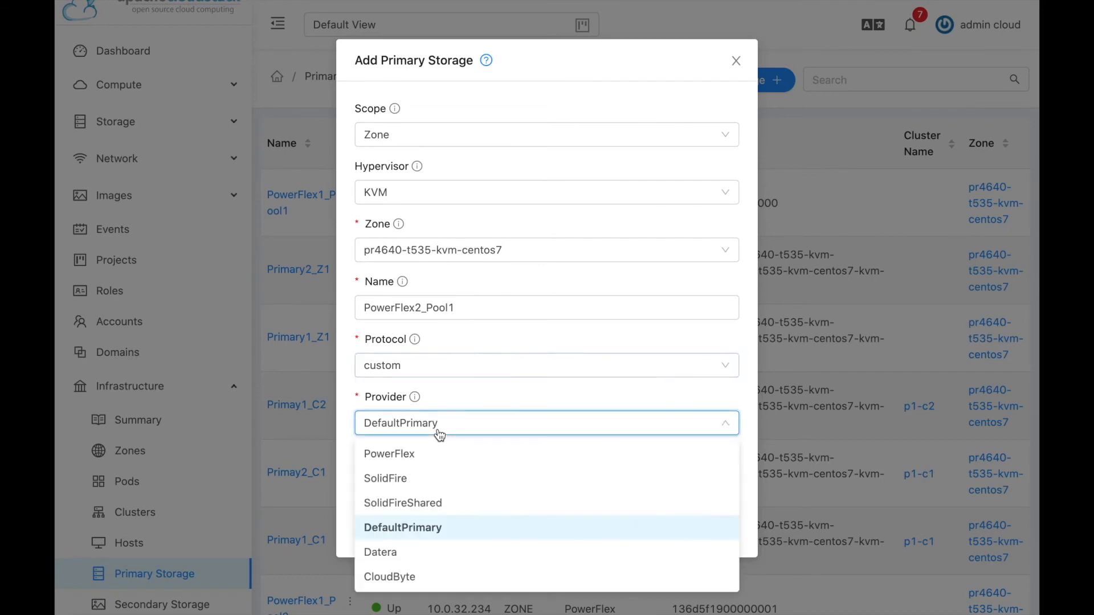
{"action": "left_click", "coordinate": [409, 466]}
{"action": "left_click", "coordinate": [415, 444]}
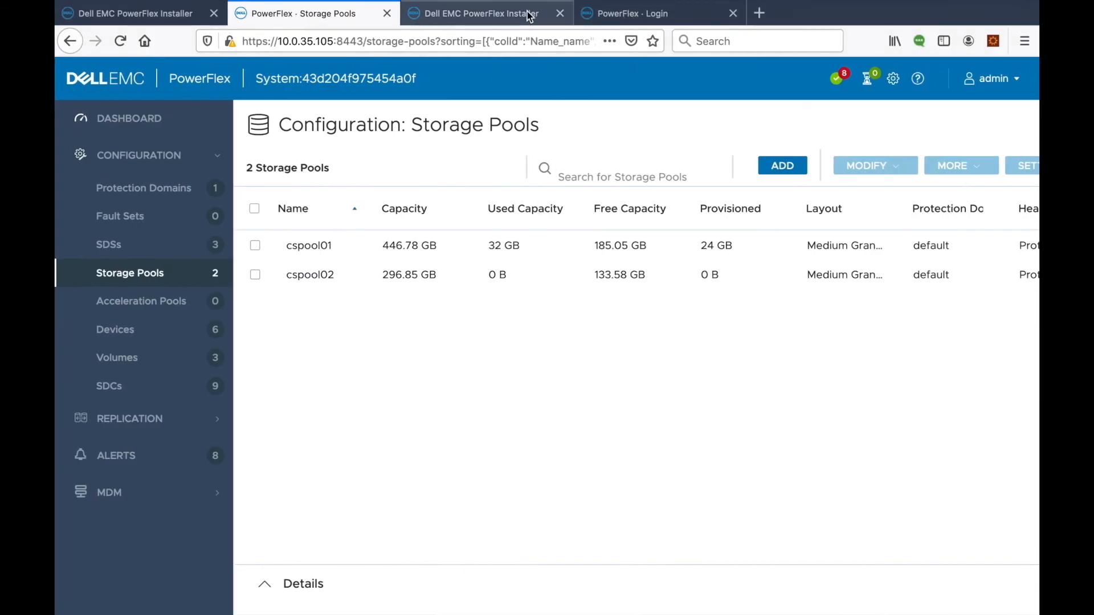
Enter the second PowerFlex system's address, 10.0.35.215, as the storage Gateway.
{"action": "left_click", "coordinate": [520, 18]}
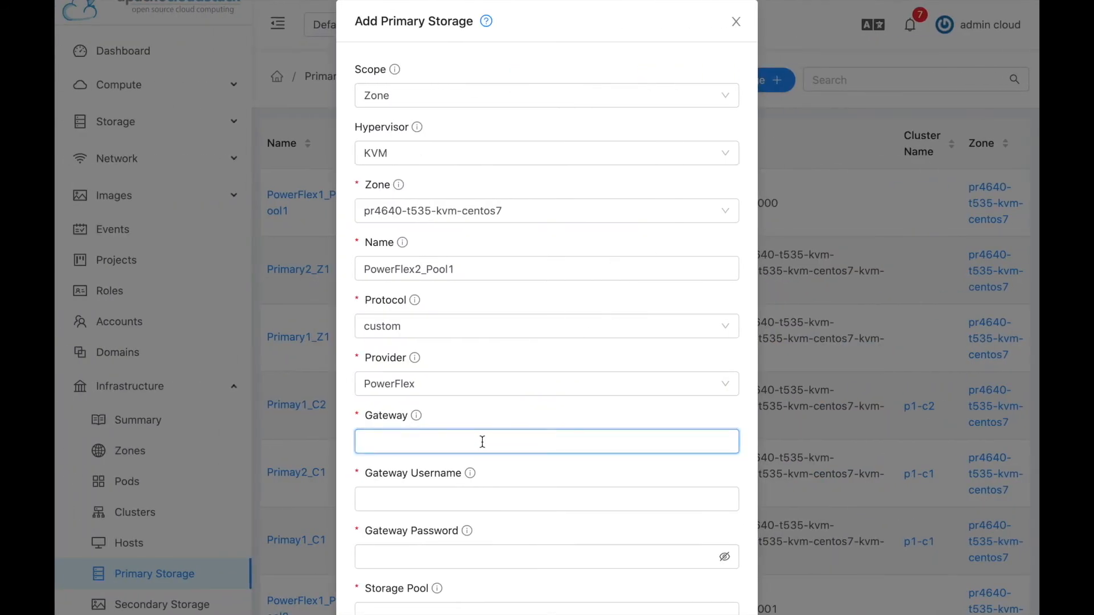
{"action": "type", "text": "10"}
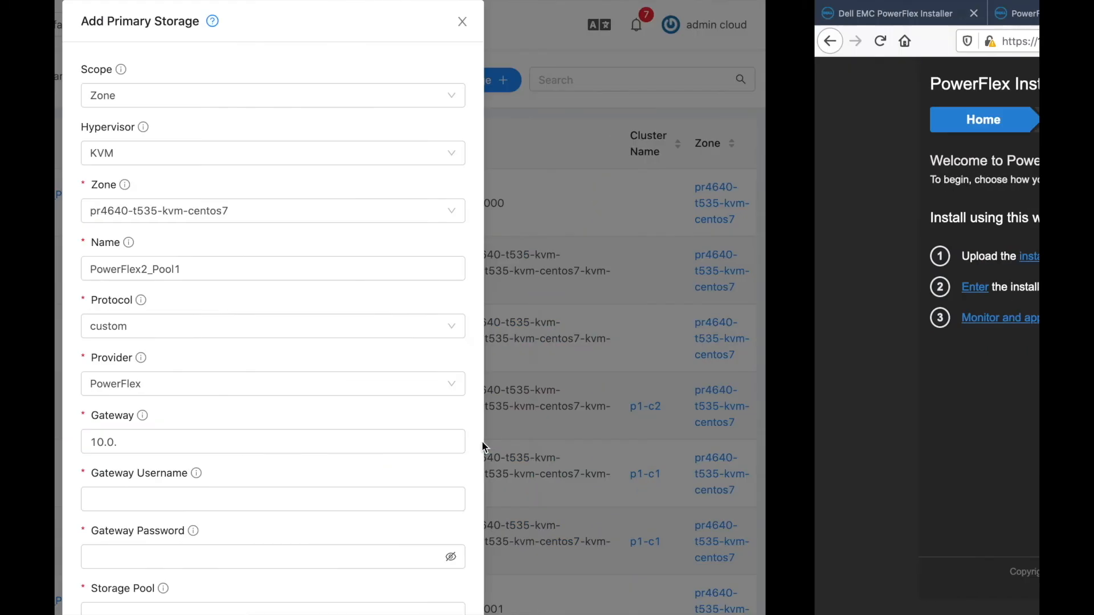
{"action": "type", "text": ".0.35"}
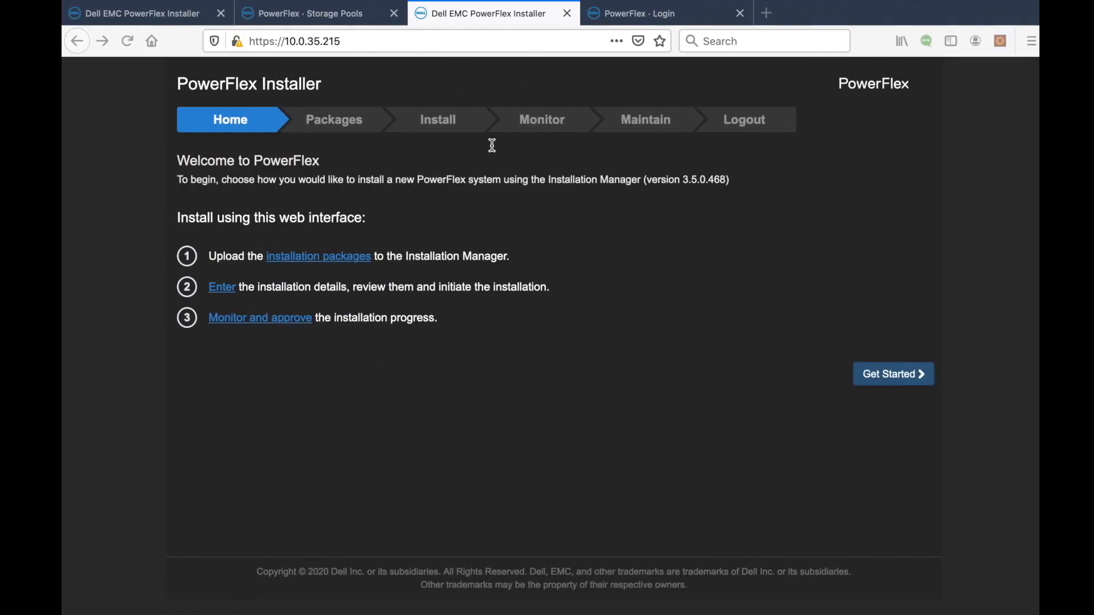
Log in to the second PowerFlex system and read its storage pool name, cloudstackpool.
{"action": "left_click", "coordinate": [635, 18]}
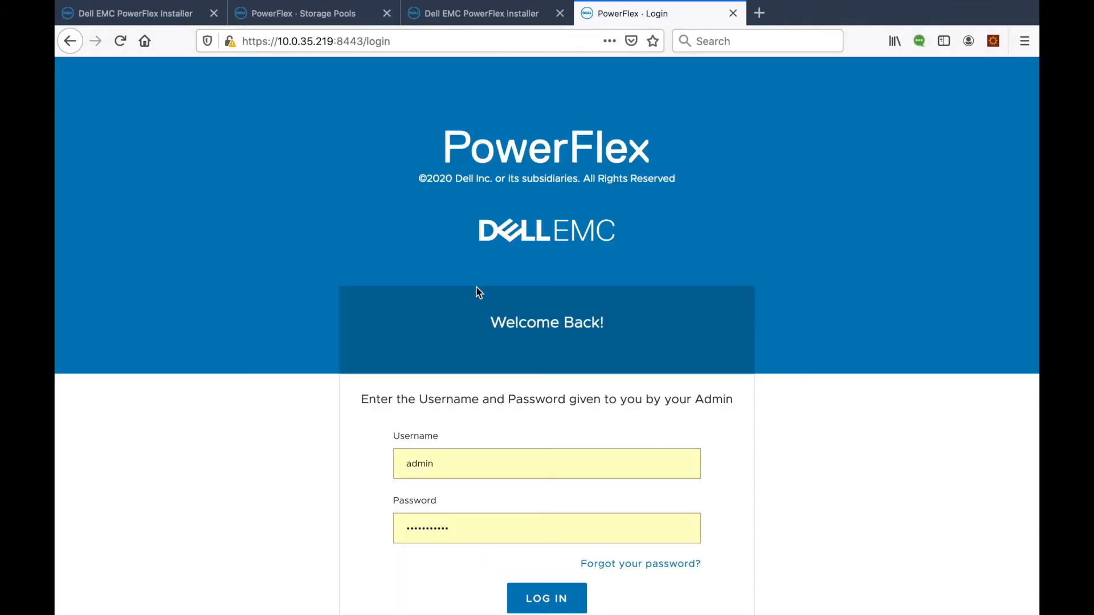
{"action": "left_click", "coordinate": [559, 583]}
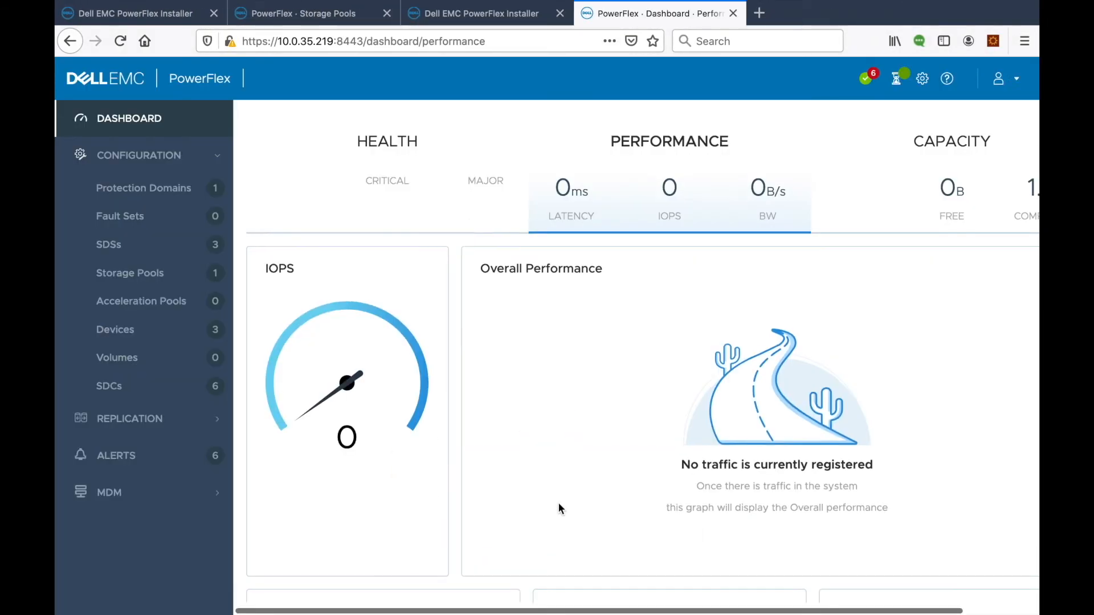
{"action": "left_click", "coordinate": [147, 273]}
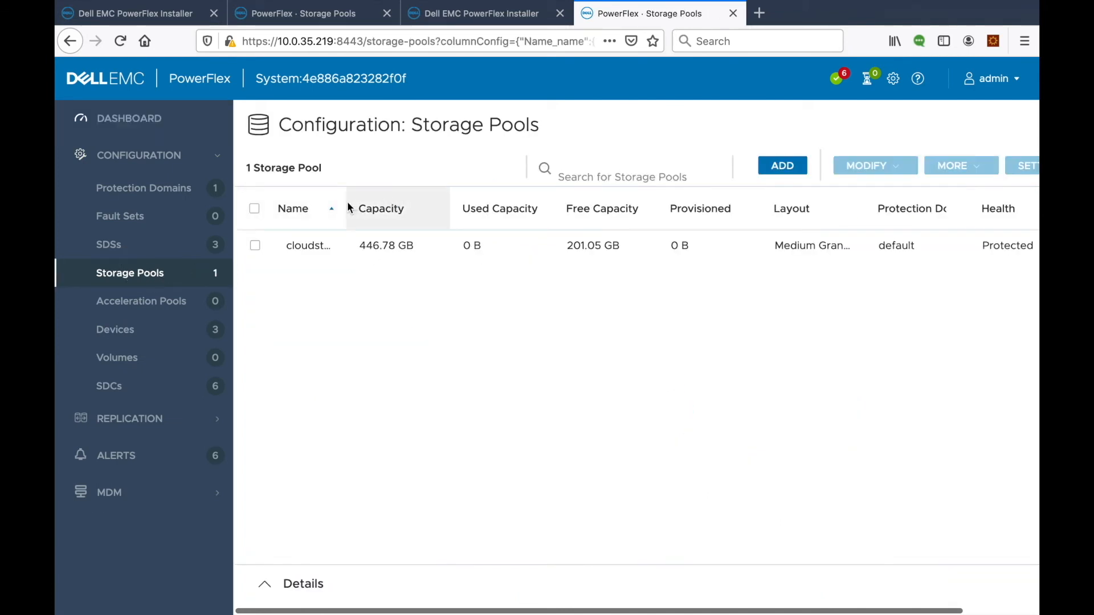
{"action": "left_click_drag", "start_coordinate": [344, 204], "coordinate": [398, 204]}
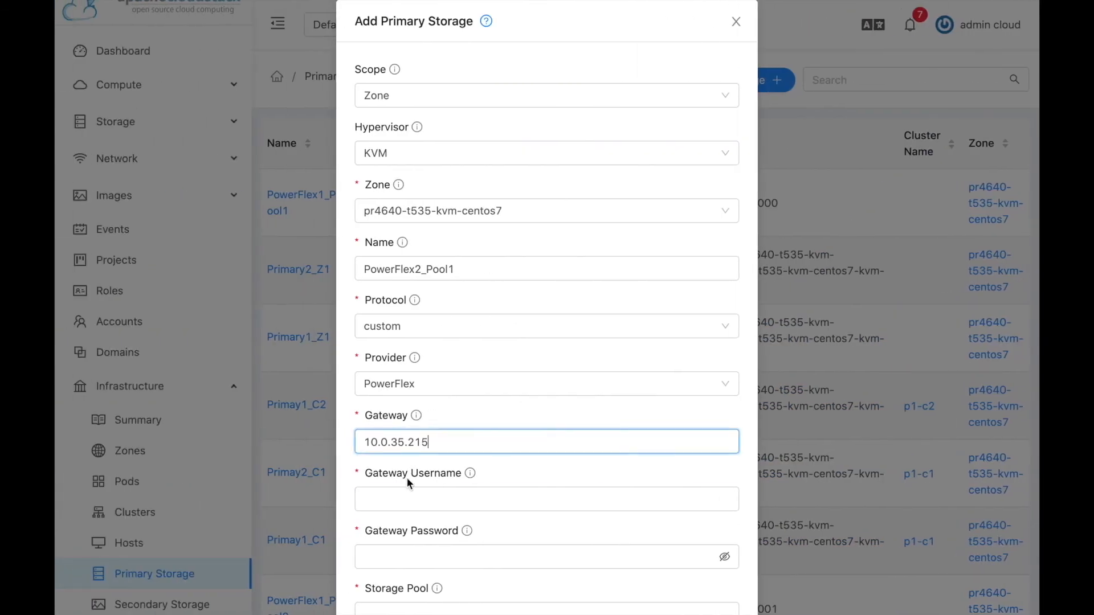
Fill in the gateway username and password and set Storage Pool to cloudstackpool.
{"action": "left_click", "coordinate": [403, 500]}
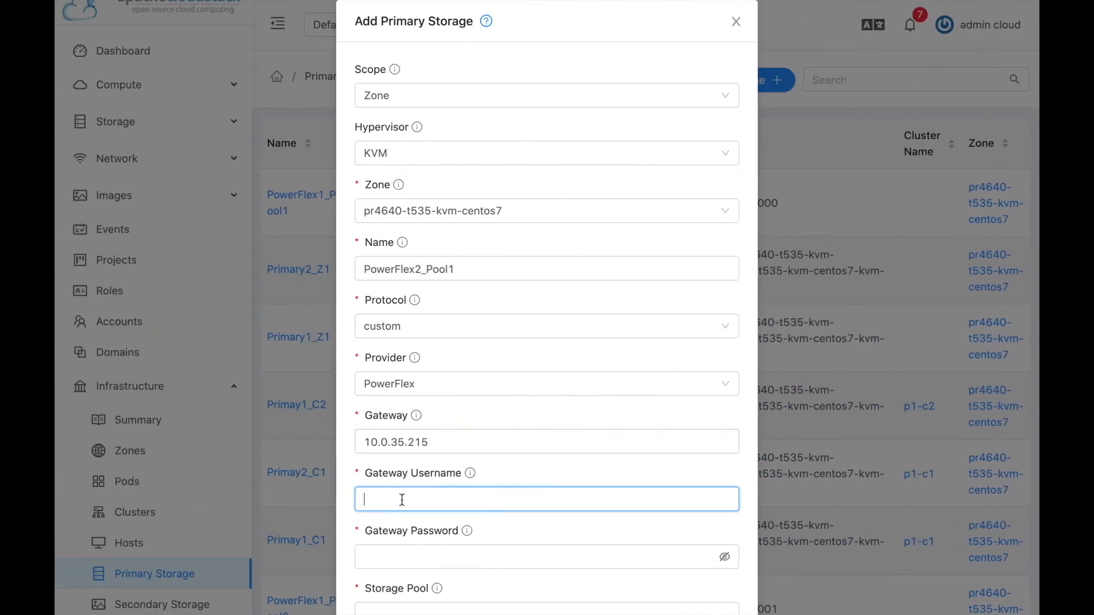
{"action": "scroll", "coordinate": [402, 499], "scroll_direction": "down", "scroll_amount": 2}
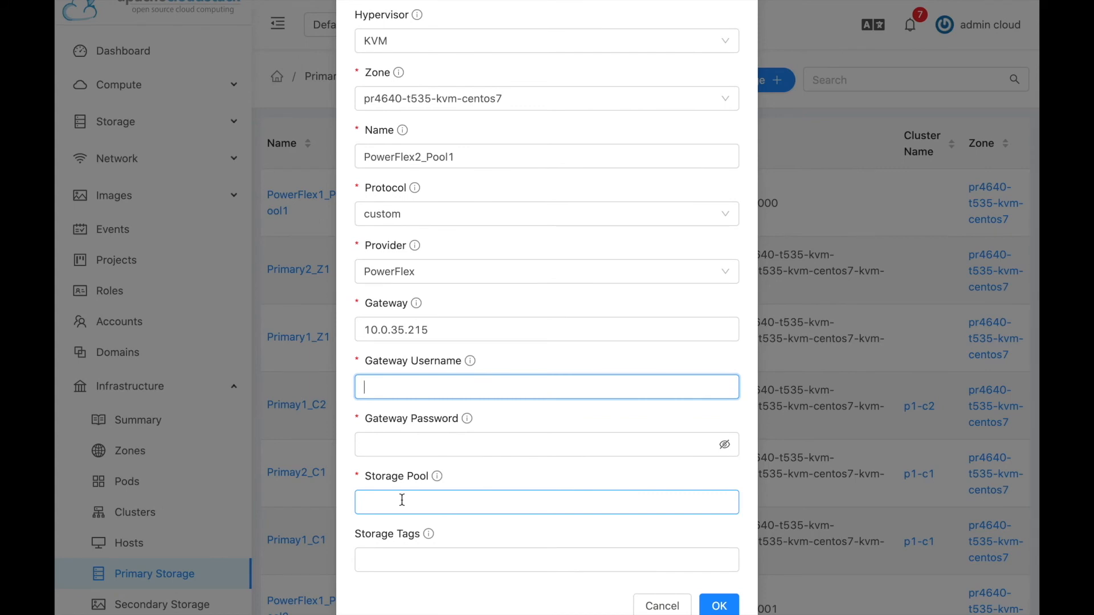
{"action": "type", "text": "admin"}
{"action": "key", "text": "Tab"}
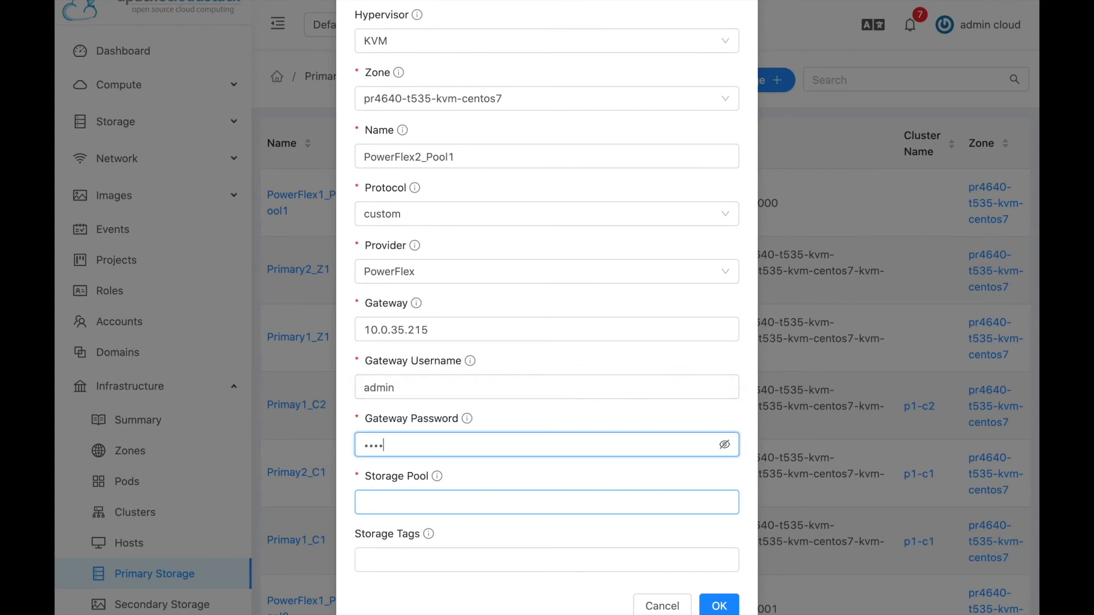
{"action": "left_click", "coordinate": [405, 502]}
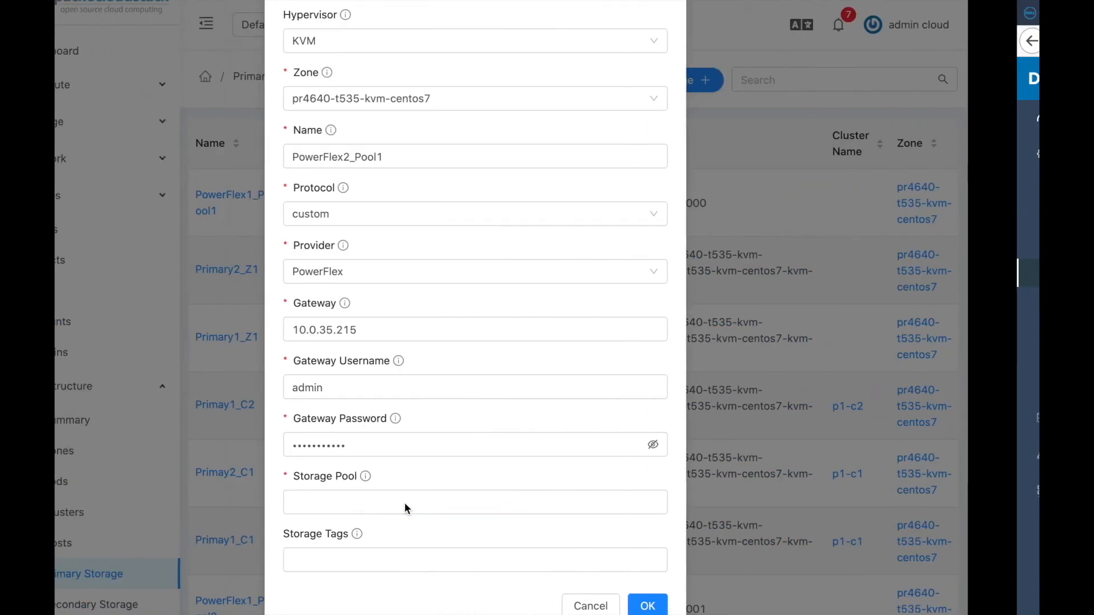
{"action": "type", "text": "cloud"}
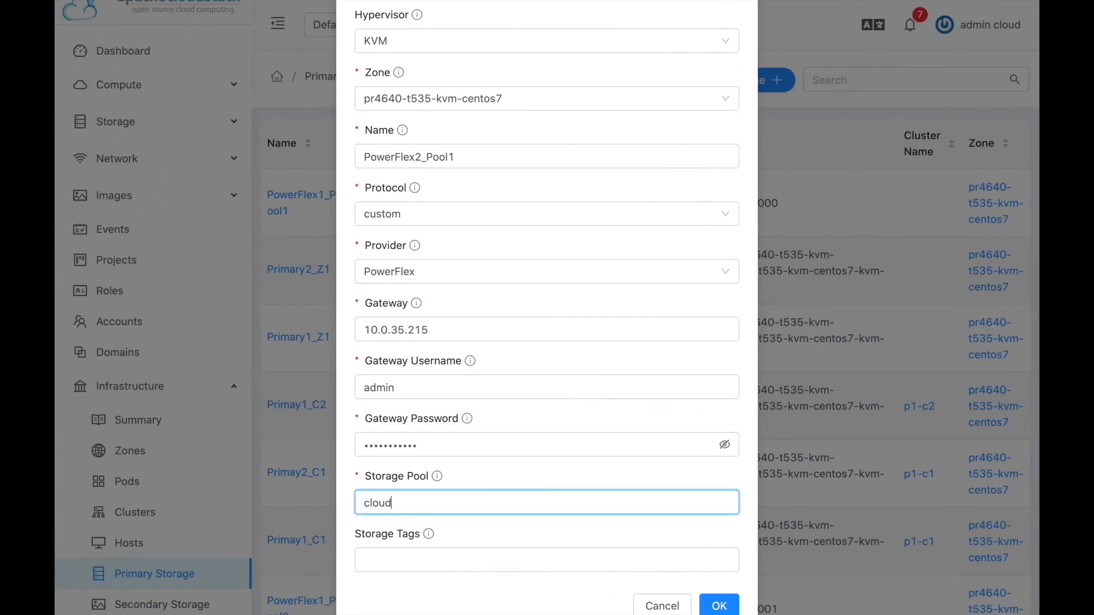
{"action": "type", "text": "stackpool"}
Tag the storage pflex, submit it, and dismiss the browser's password prompt.
{"action": "left_click", "coordinate": [393, 556]}
{"action": "left_click", "coordinate": [378, 590]}
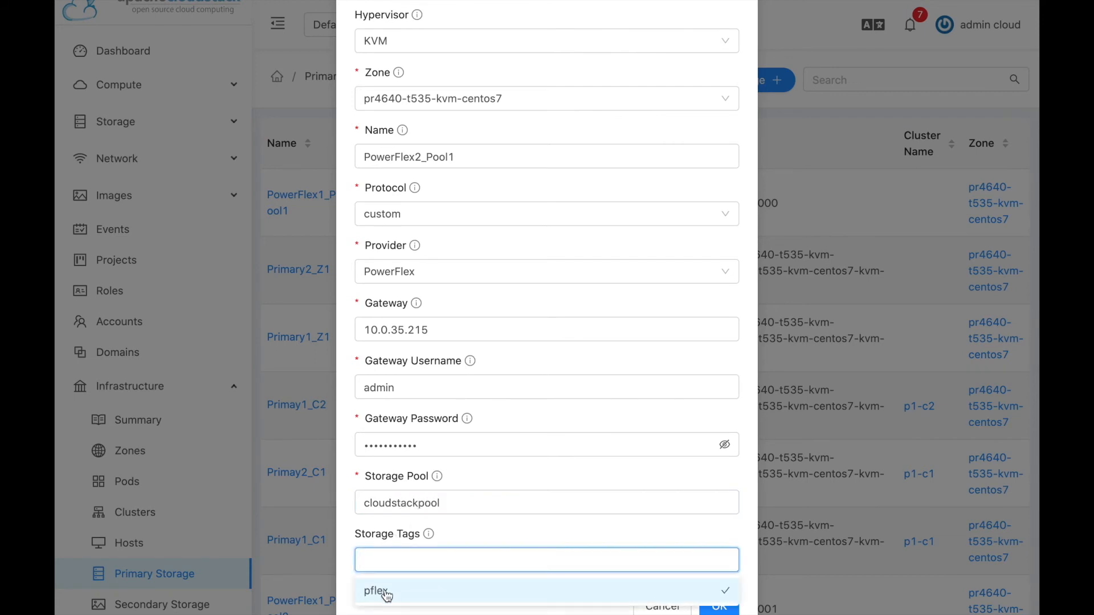
{"action": "left_click", "coordinate": [592, 528]}
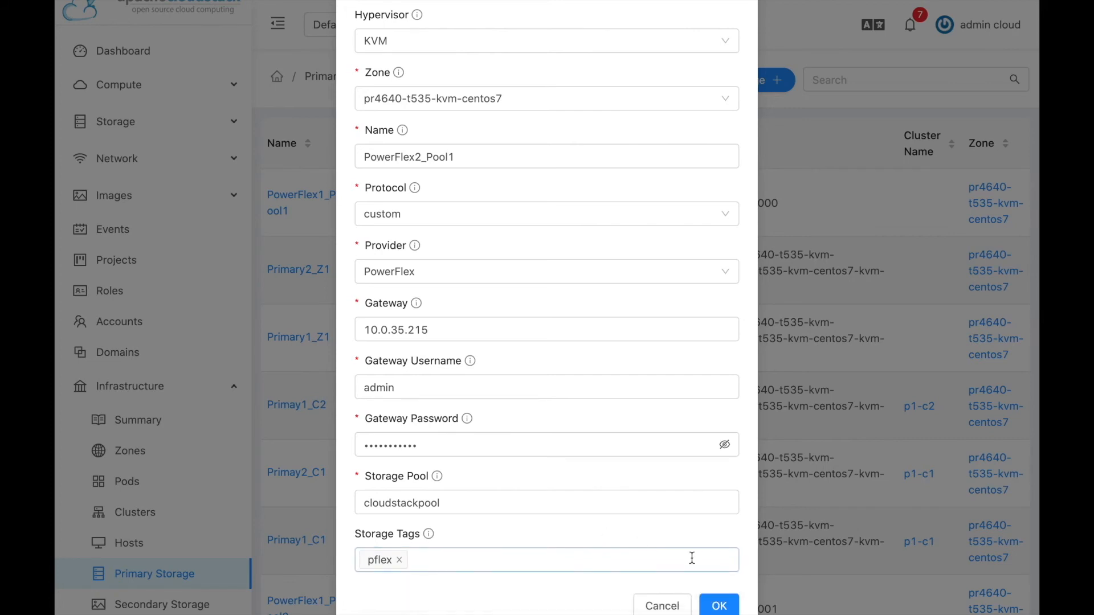
{"action": "left_click", "coordinate": [719, 605]}
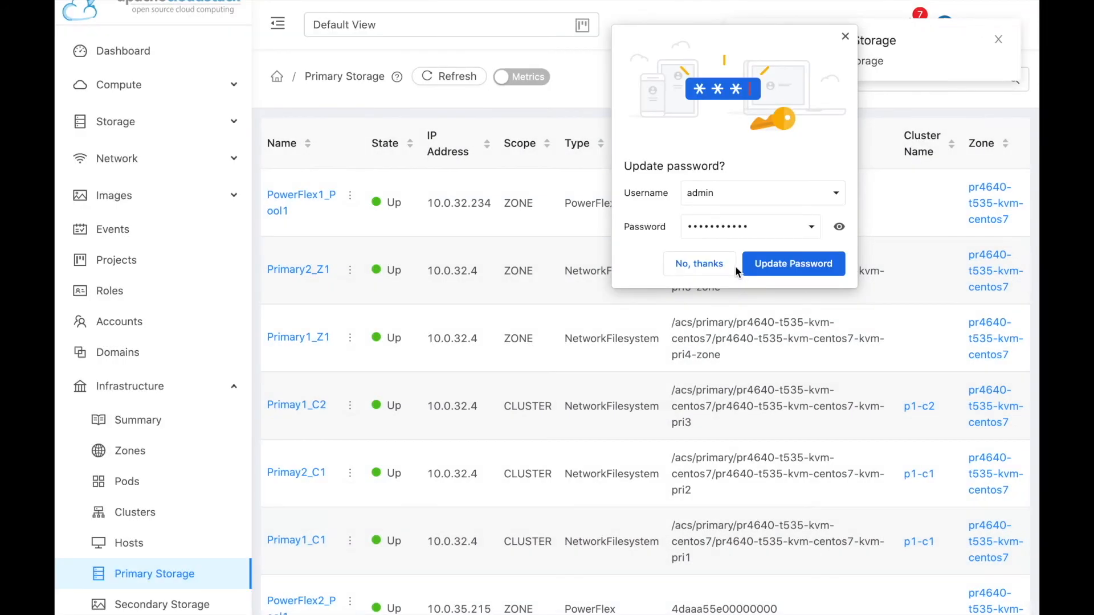
{"action": "left_click", "coordinate": [716, 266]}
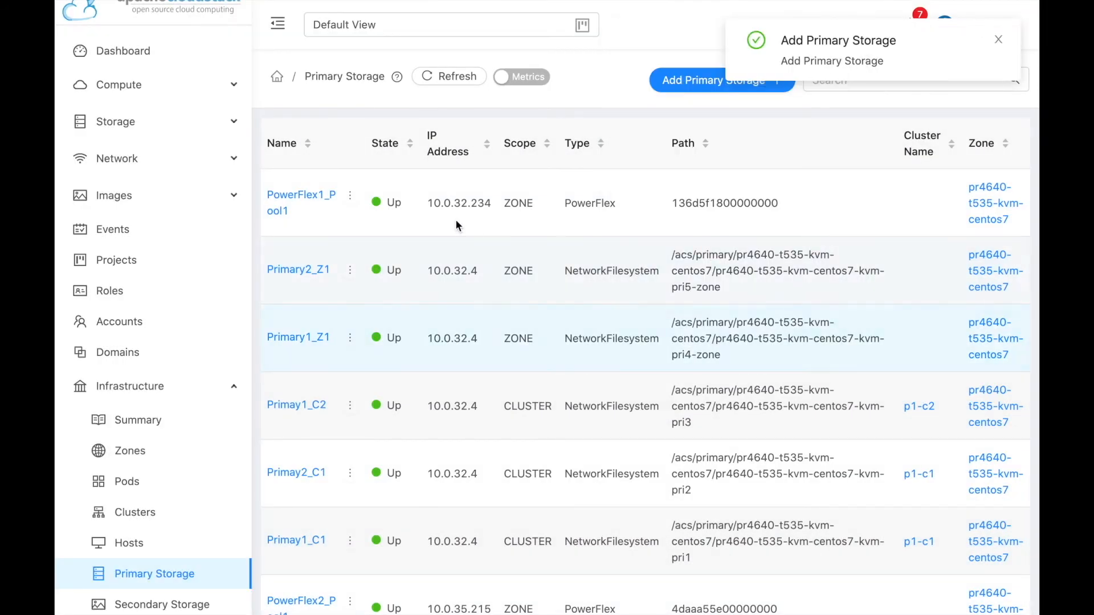
Open Storage > Volumes to list PFlex-Data01, ROOT-6 and ROOT-3.
{"action": "scroll", "coordinate": [356, 381], "scroll_direction": "down", "scroll_amount": 2}
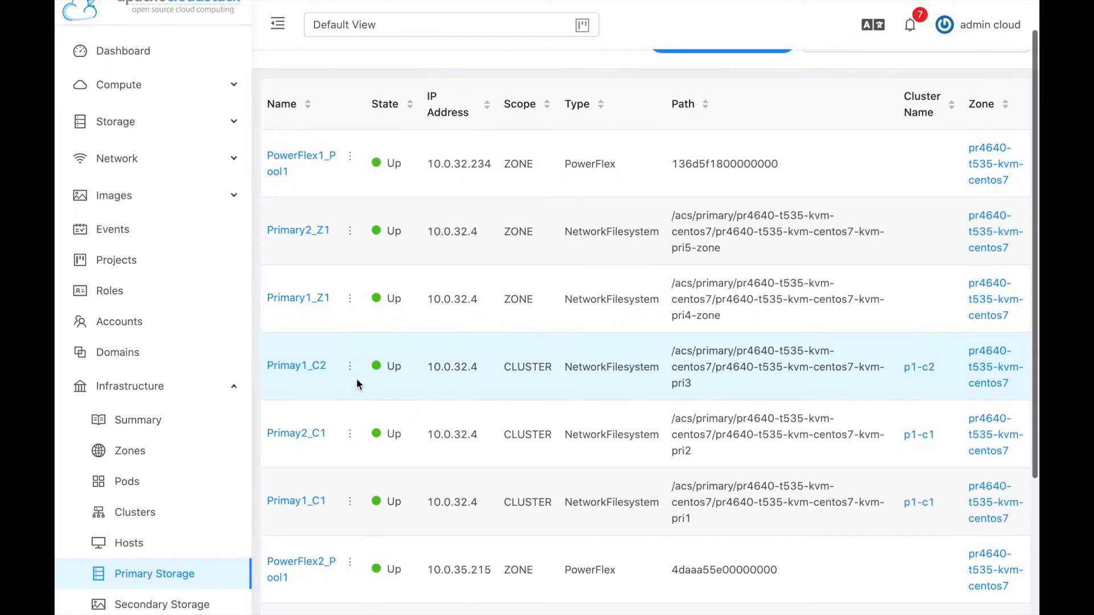
{"action": "scroll", "coordinate": [357, 381], "scroll_direction": "up", "scroll_amount": 1}
{"action": "scroll", "coordinate": [357, 378], "scroll_direction": "up", "scroll_amount": 2}
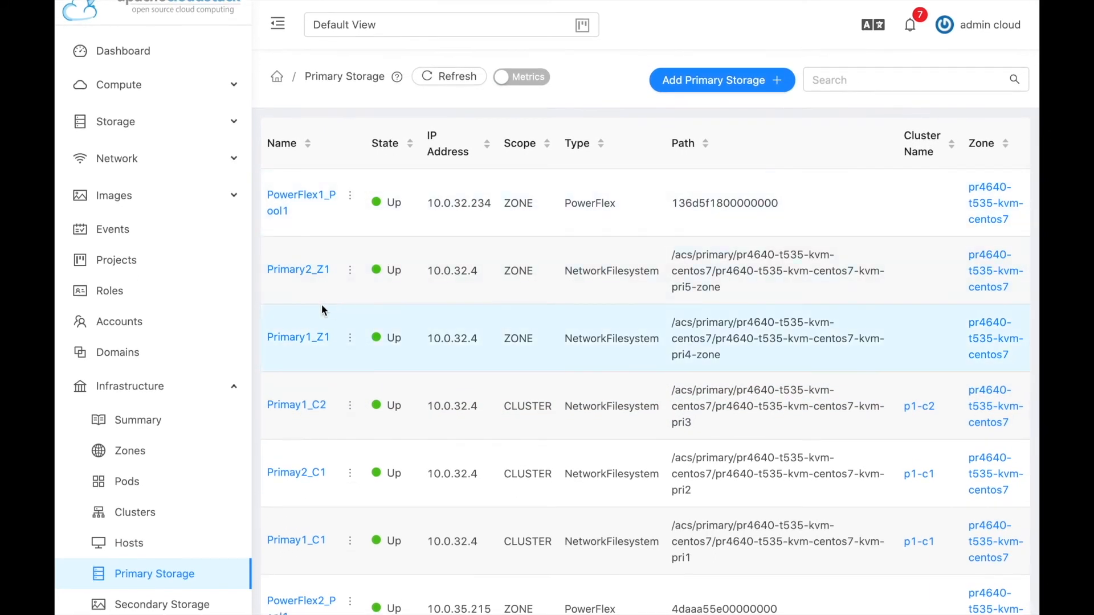
{"action": "left_click", "coordinate": [140, 126]}
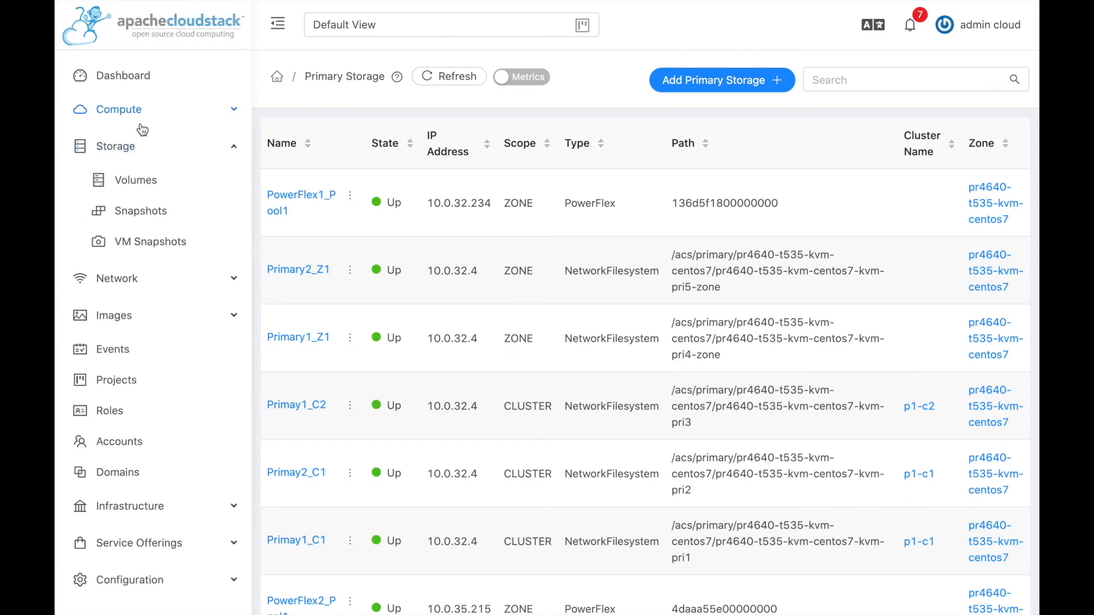
{"action": "left_click", "coordinate": [136, 184]}
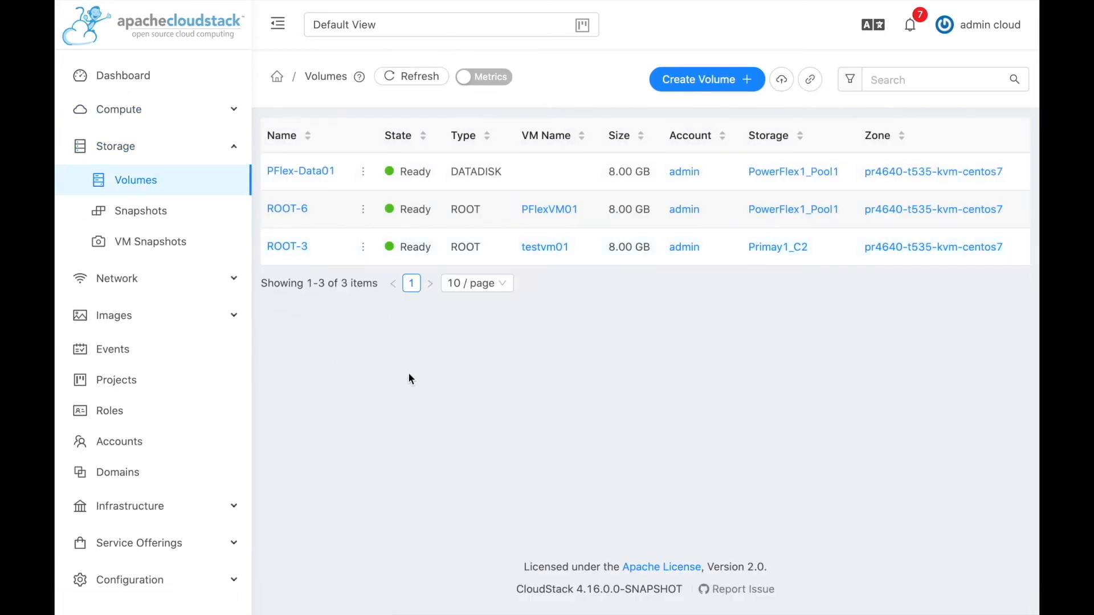
Migrate the ROOT-6 volume, choosing the Suitable PowerFlex2_Pool1 as destination storage pool.
{"action": "mouse_move", "coordinate": [364, 214]}
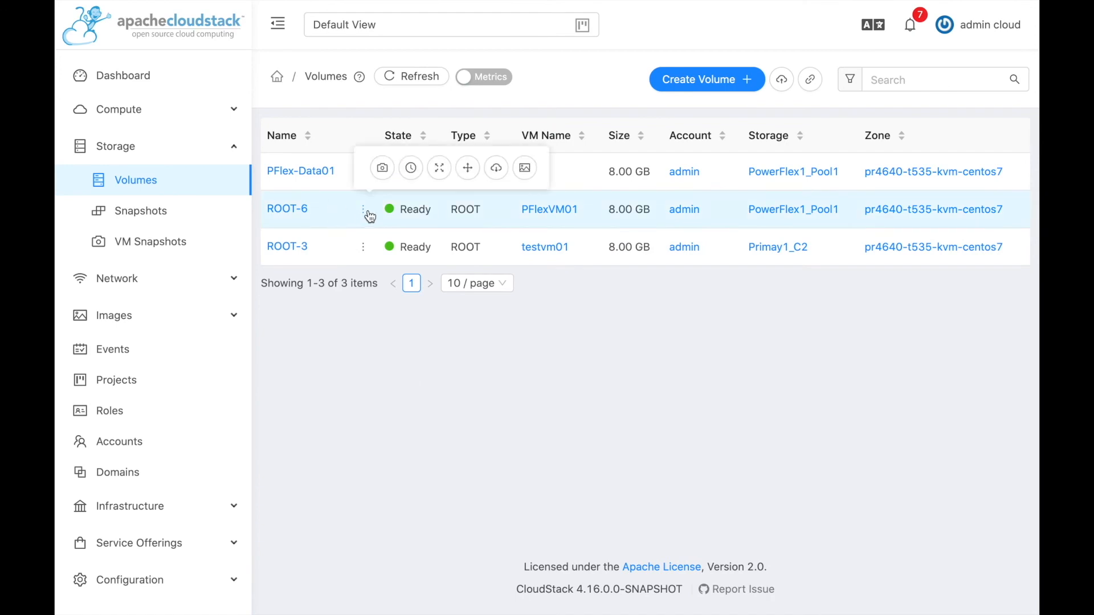
{"action": "left_click", "coordinate": [467, 167]}
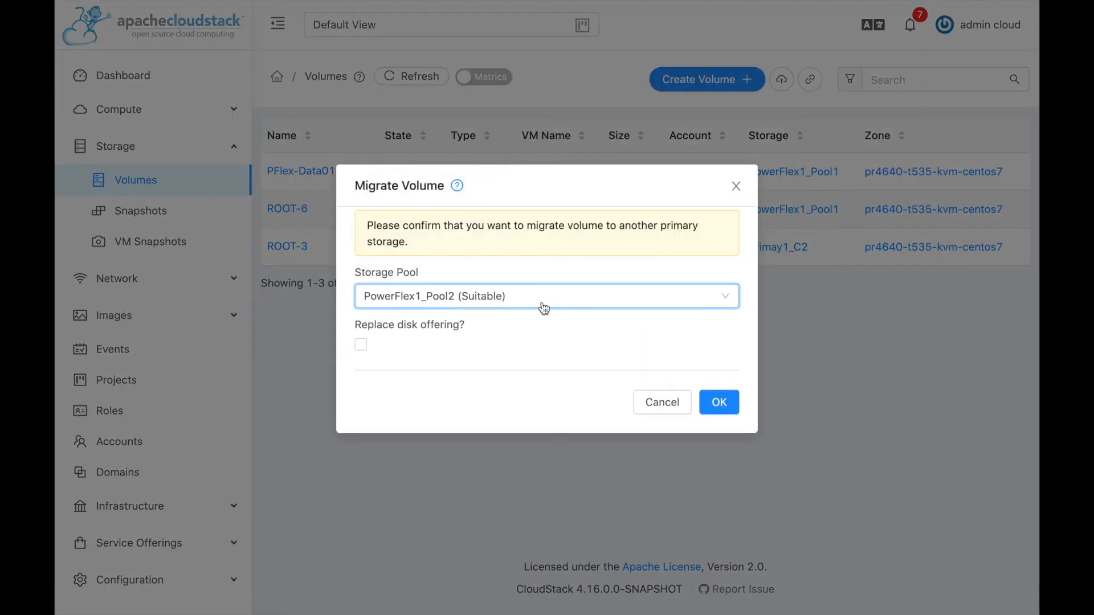
{"action": "left_click", "coordinate": [555, 300]}
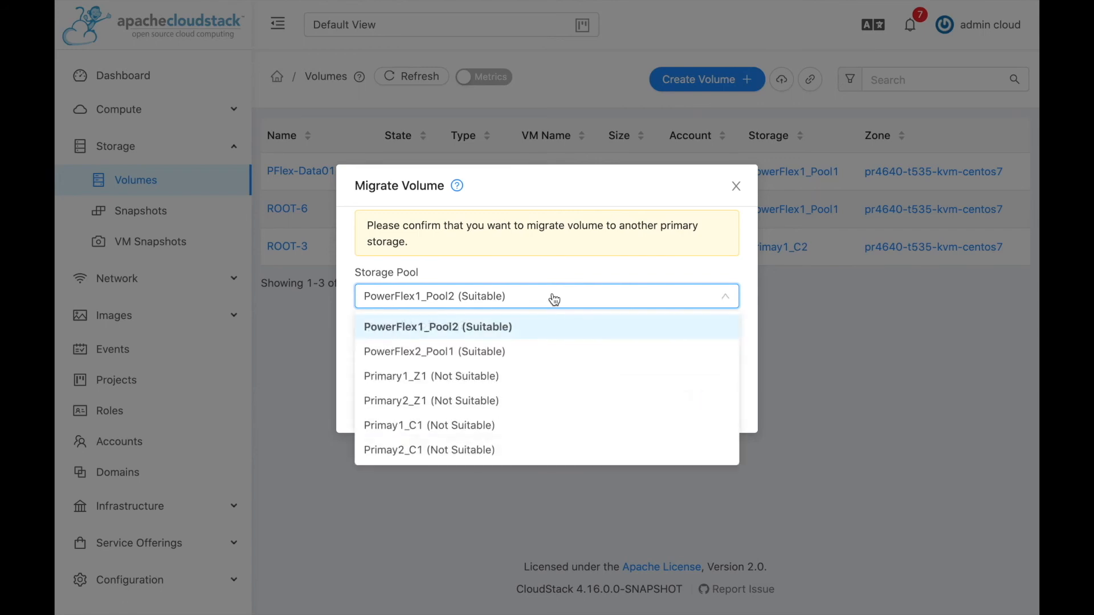
{"action": "left_click", "coordinate": [474, 352]}
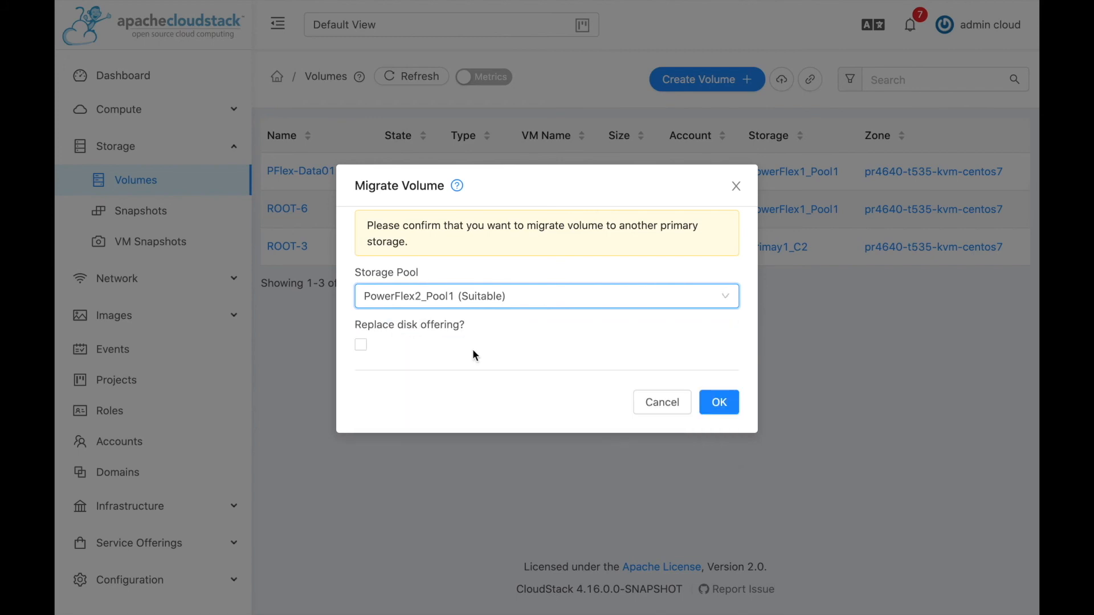
{"action": "left_click", "coordinate": [720, 404]}
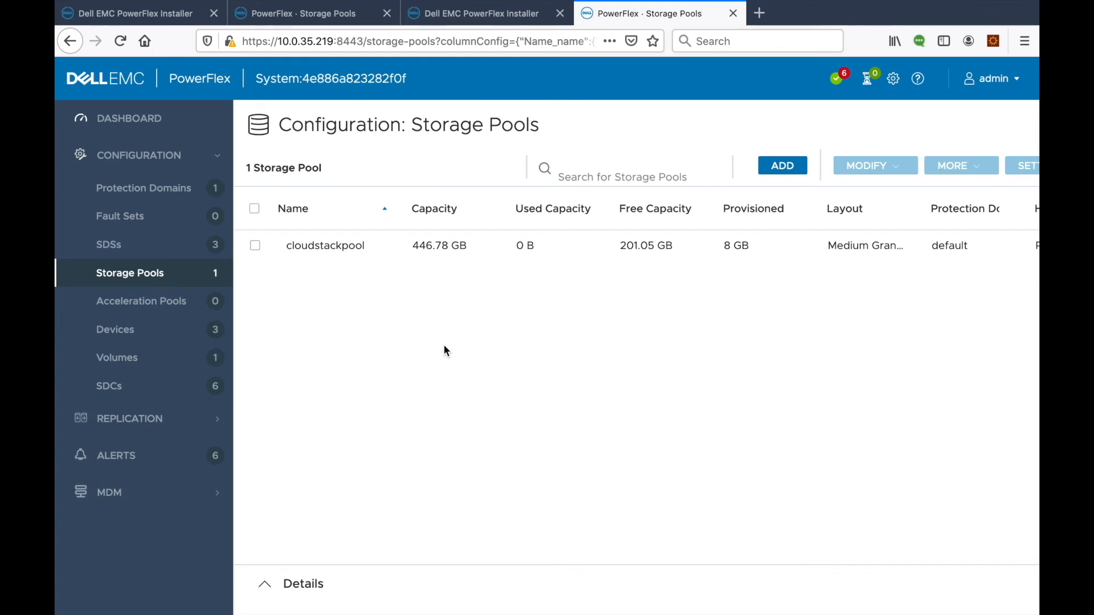
List volumes on both PowerFlex systems with widened Name columns, revealing vol-9-bbbe-17b4 in cloudstackpool.
{"action": "left_click", "coordinate": [133, 358]}
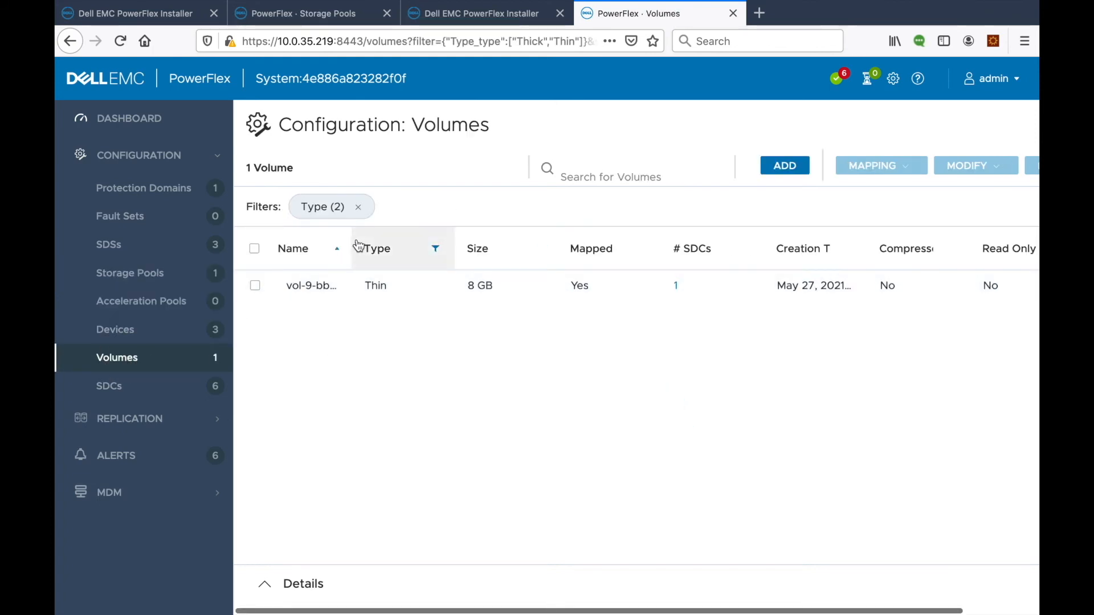
{"action": "left_click_drag", "start_coordinate": [350, 239], "coordinate": [408, 238]}
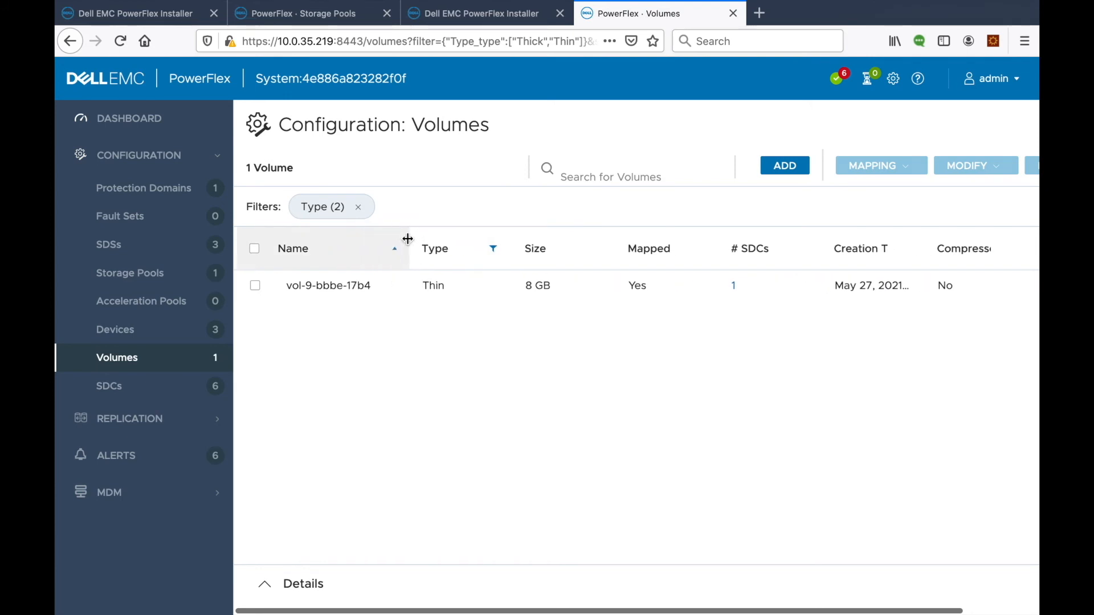
{"action": "left_click", "coordinate": [339, 23]}
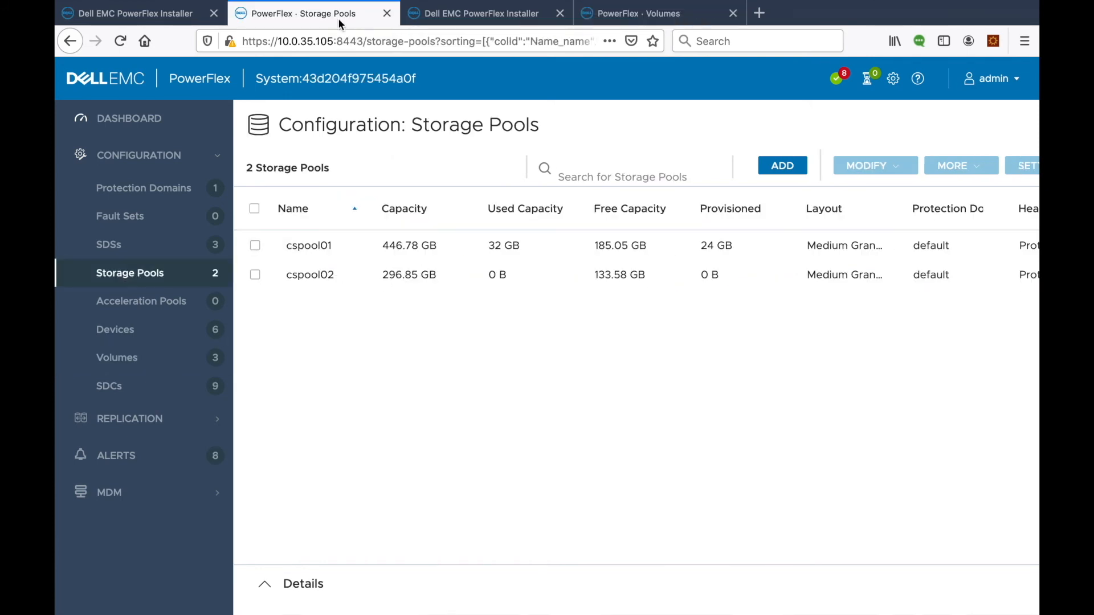
{"action": "left_click", "coordinate": [164, 369]}
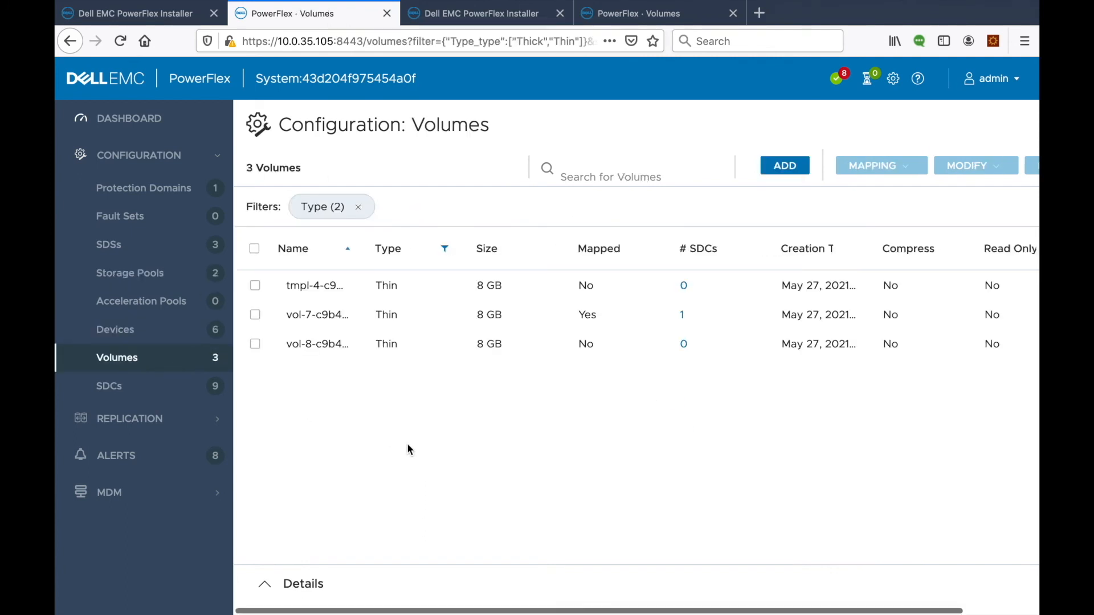
{"action": "left_click_drag", "start_coordinate": [361, 244], "coordinate": [417, 242]}
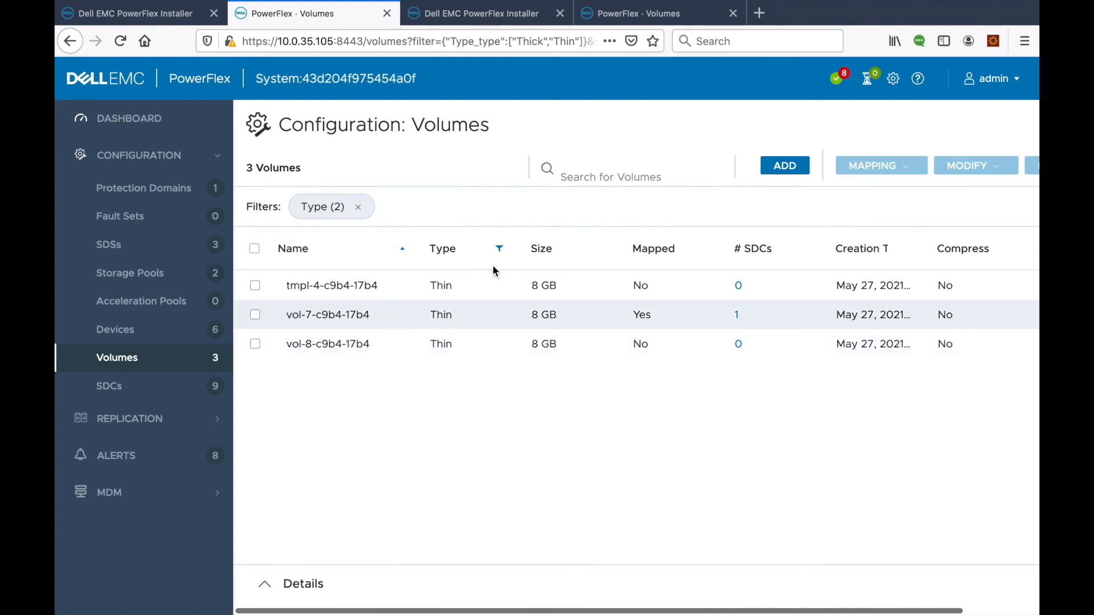
{"action": "left_click", "coordinate": [645, 21]}
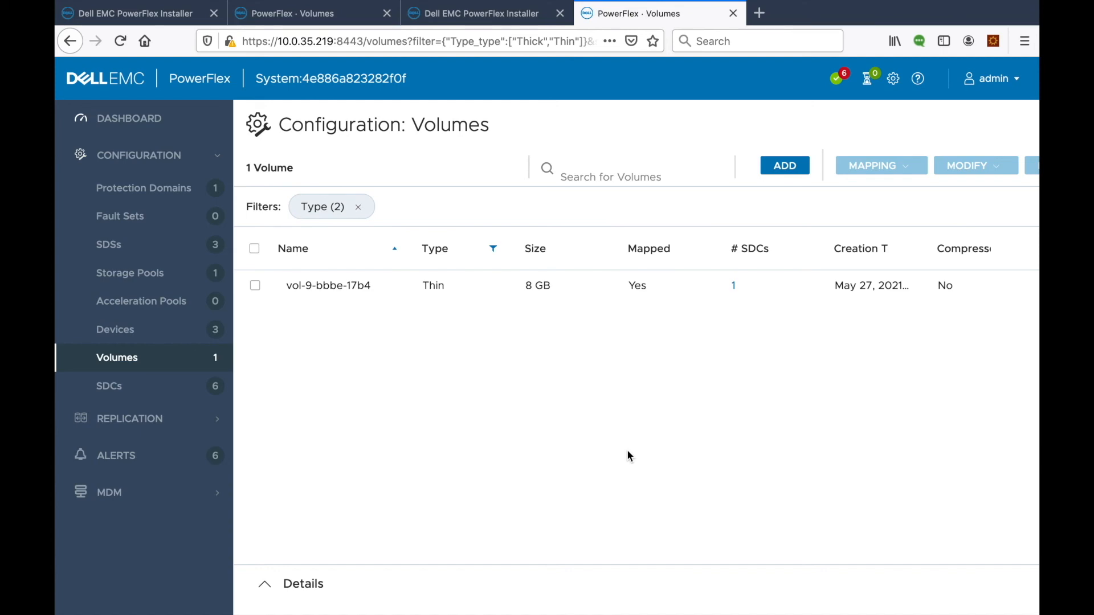
Switch desktops back to CloudStack's Volumes list while the ROOT-6 migration keeps running.
{"action": "key", "text": "ctrl+Left"}
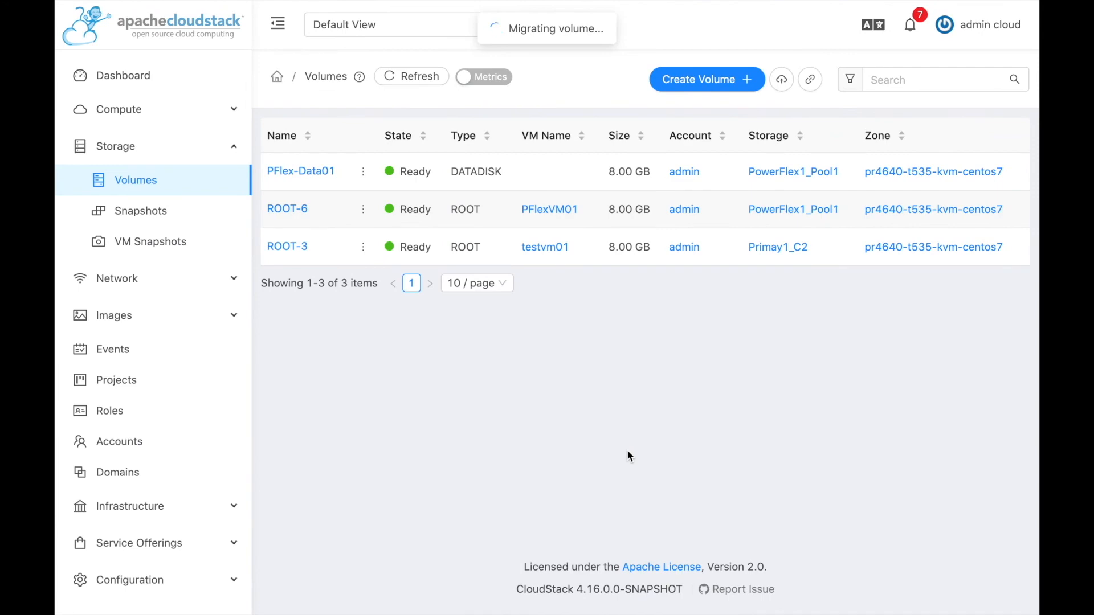
{"action": "key", "text": "ctrl+Right"}
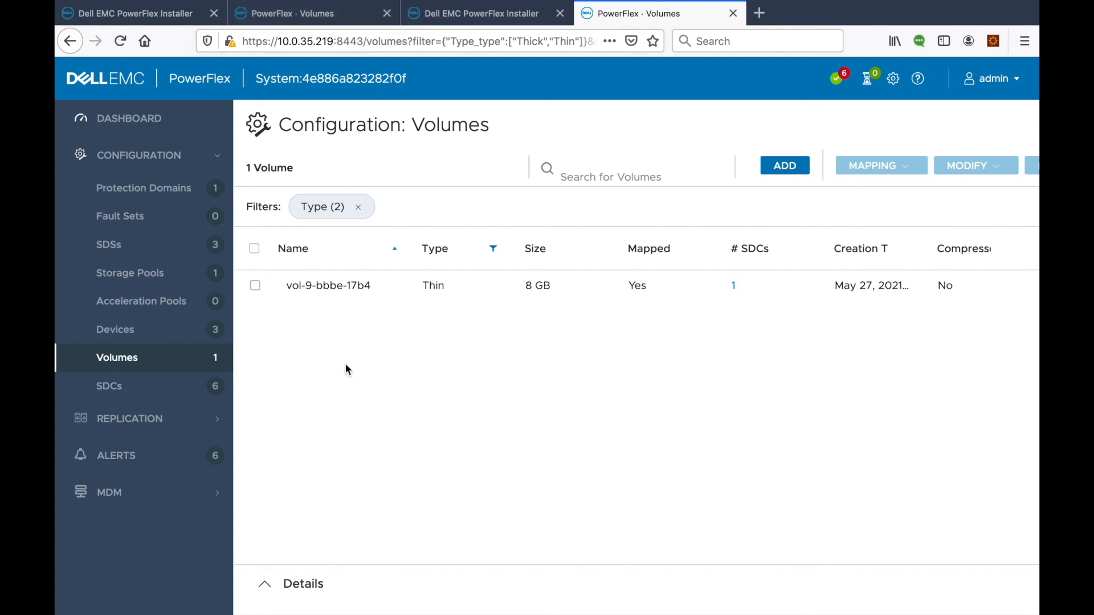
{"action": "key", "text": "ctrl+Left"}
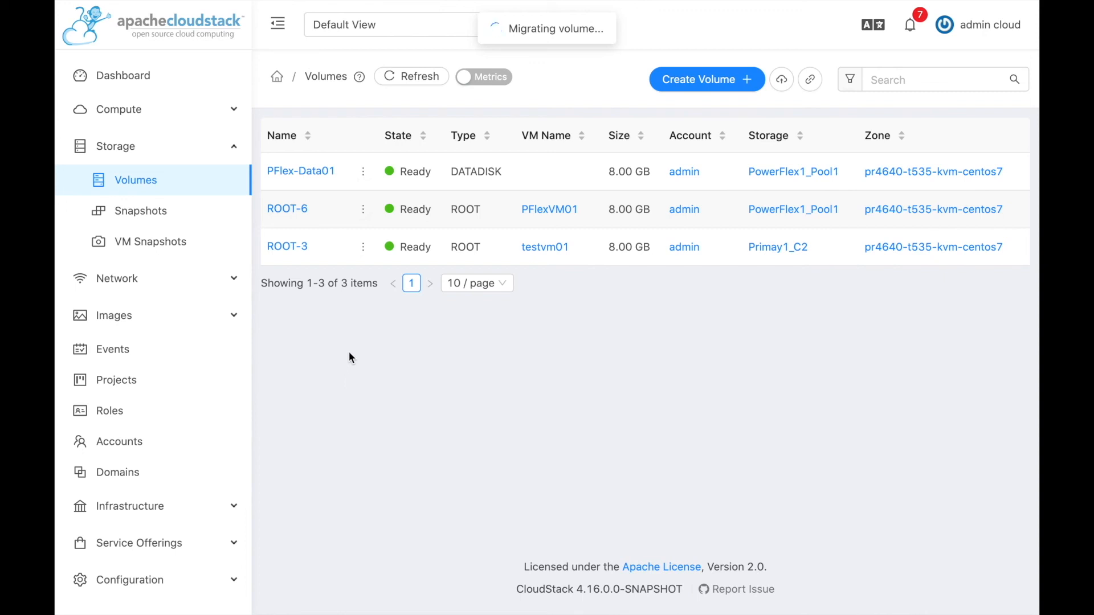
{"action": "mouse_move", "coordinate": [364, 181]}
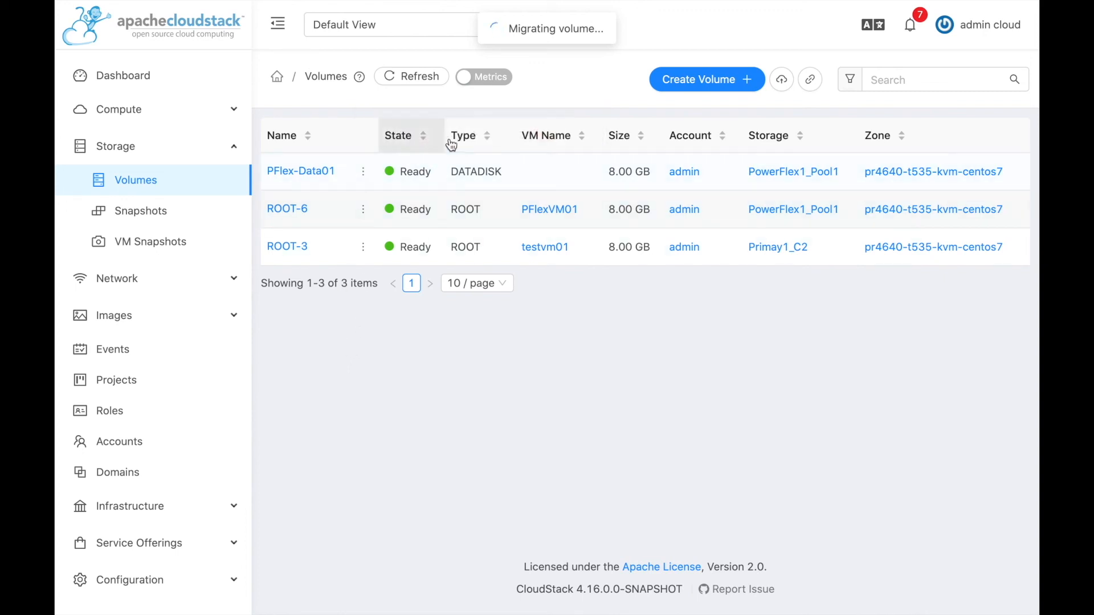
Start migrating PFlex-Data01 and choose PowerFlex1_Pool2 as the destination pool.
{"action": "left_click", "coordinate": [495, 130]}
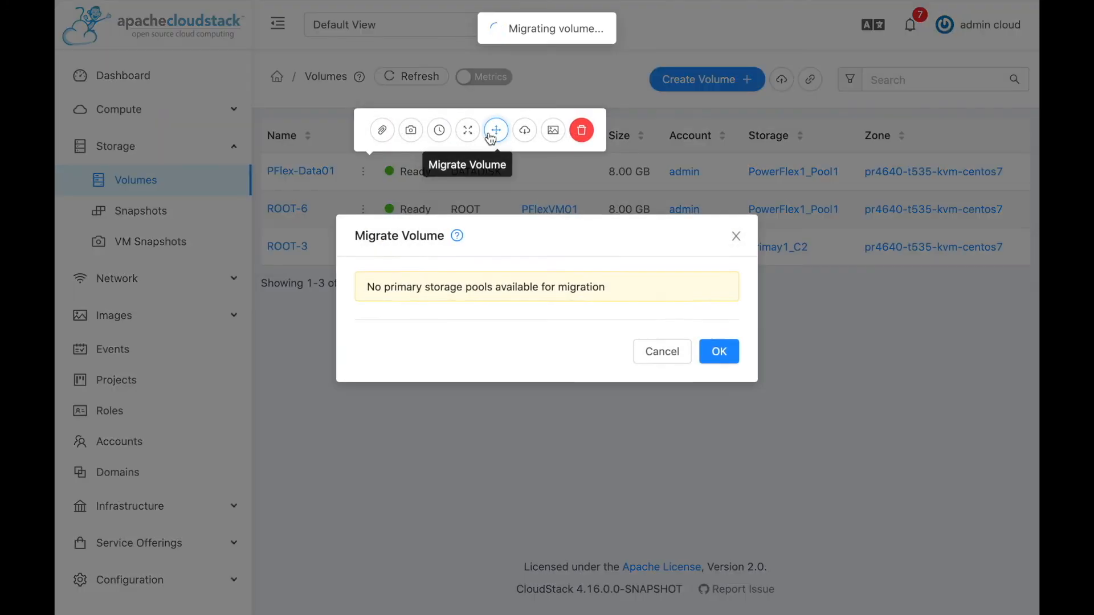
{"action": "left_click", "coordinate": [459, 324]}
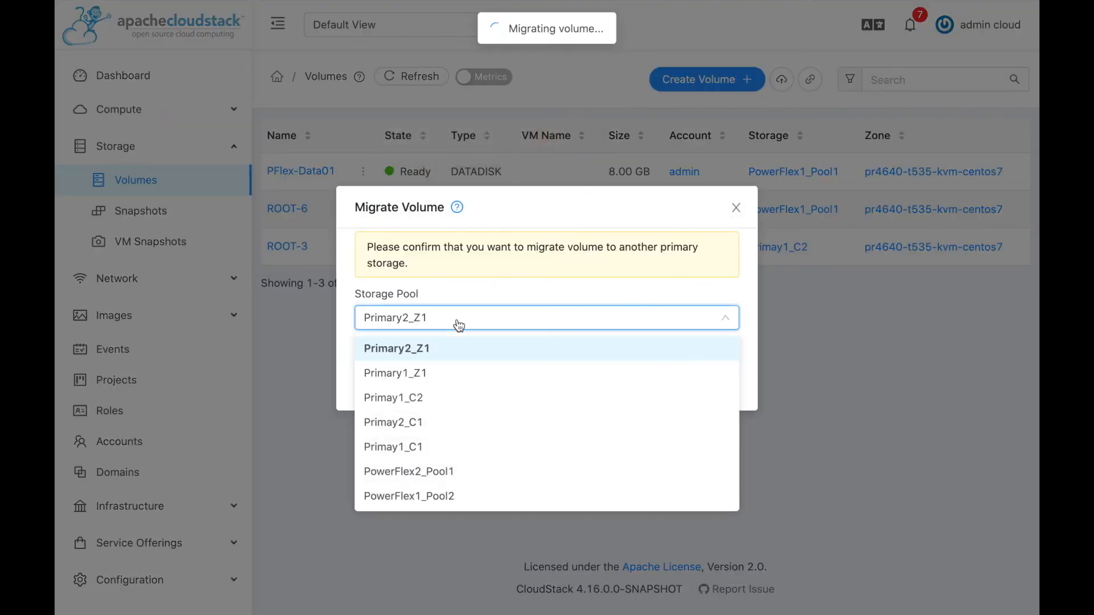
{"action": "left_click", "coordinate": [416, 496]}
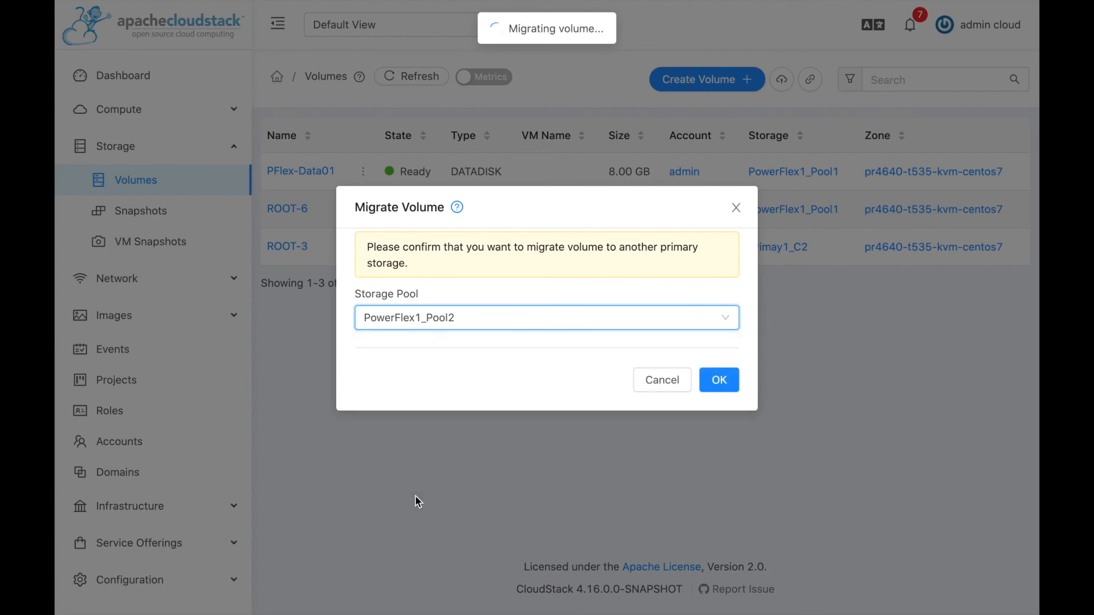
In PowerFlex, inspect the details of volume vol-8-c9b4-17b4 on the other system.
{"action": "key", "text": "ctrl+Right"}
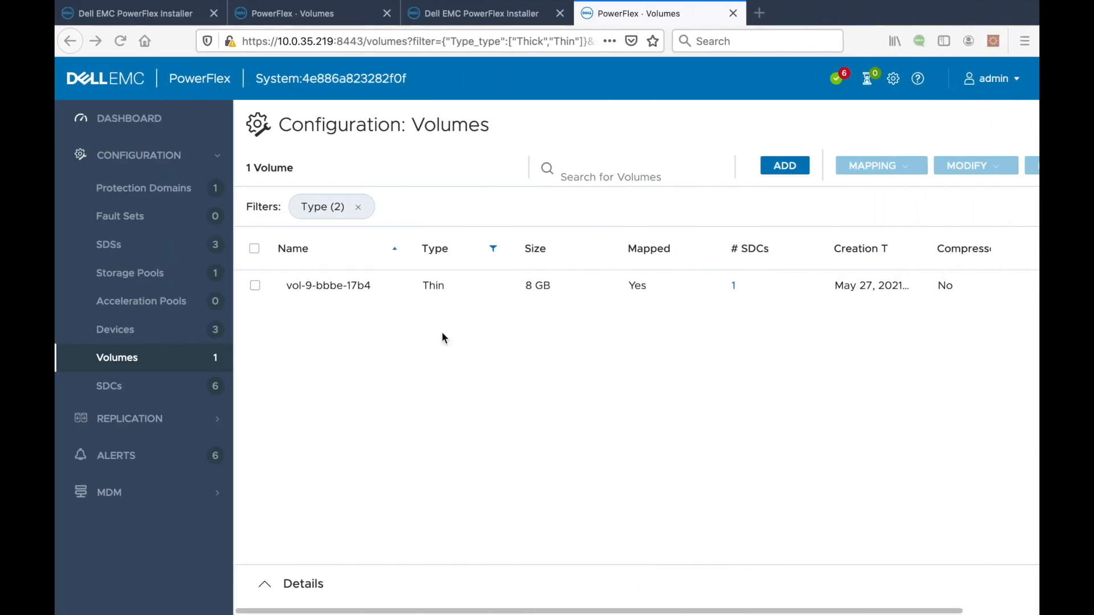
{"action": "left_click", "coordinate": [308, 20]}
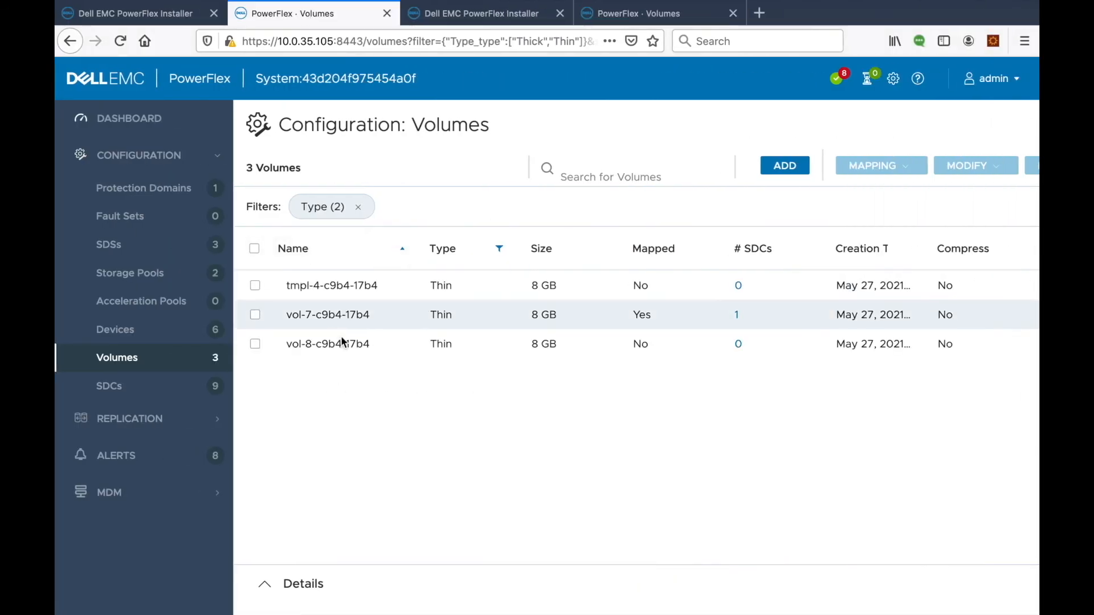
{"action": "left_click", "coordinate": [284, 354]}
{"action": "left_click", "coordinate": [256, 346]}
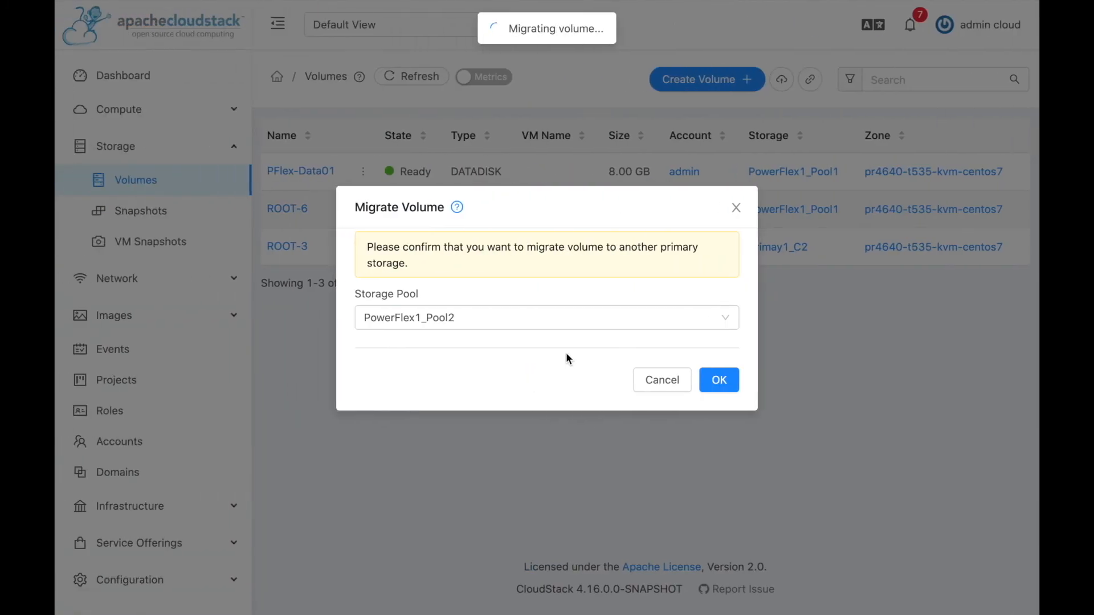
Confirm migrating PFlex-Data01 to PowerFlex1_Pool2.
{"action": "left_click", "coordinate": [440, 318]}
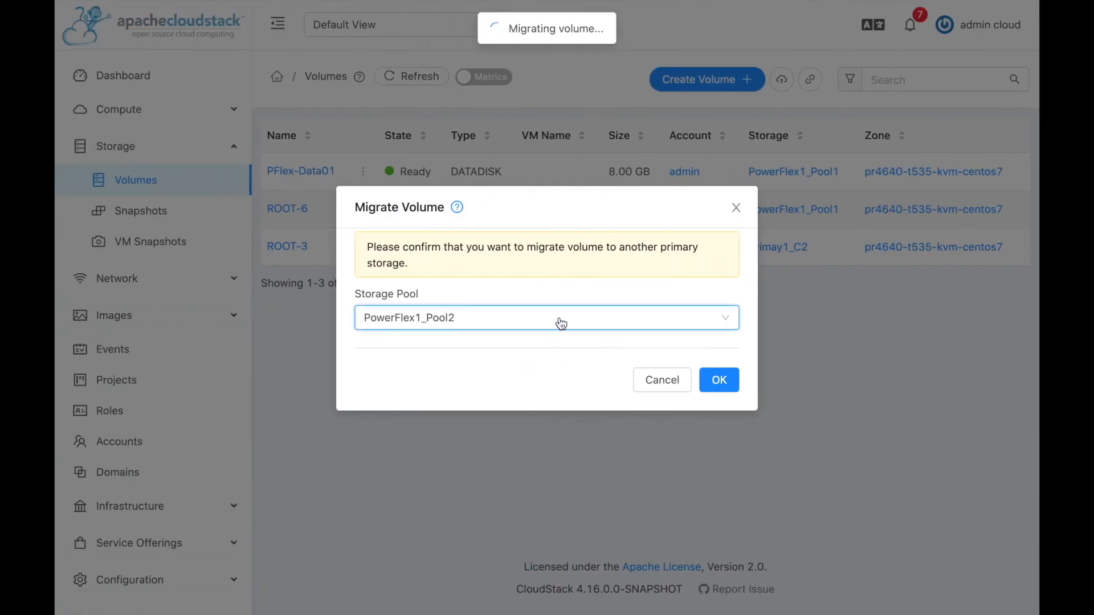
{"action": "left_click", "coordinate": [719, 381]}
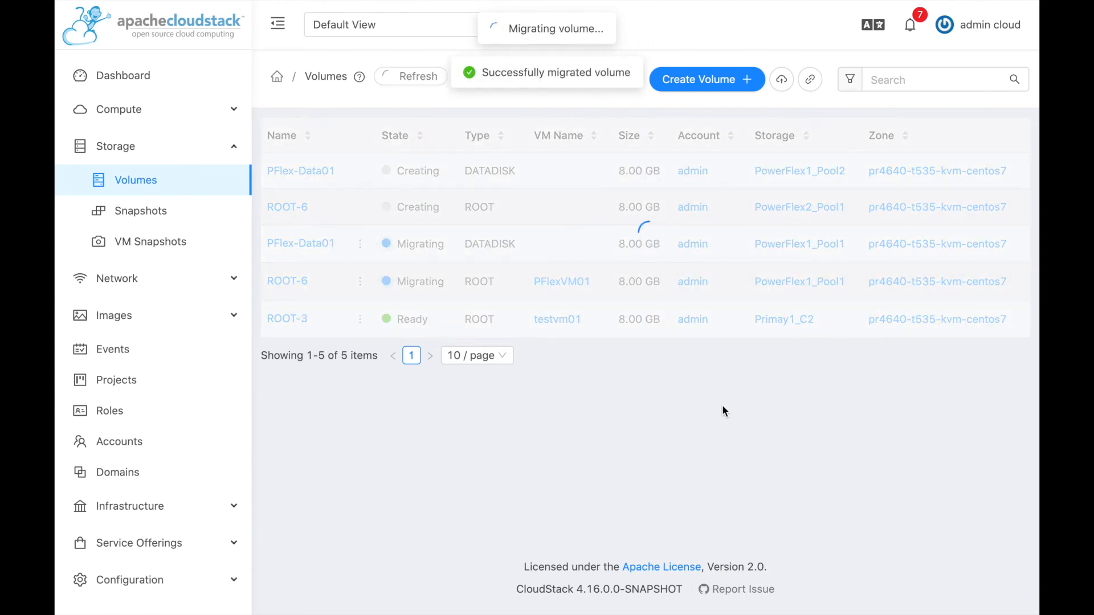
{"action": "key", "text": "ctrl+Right"}
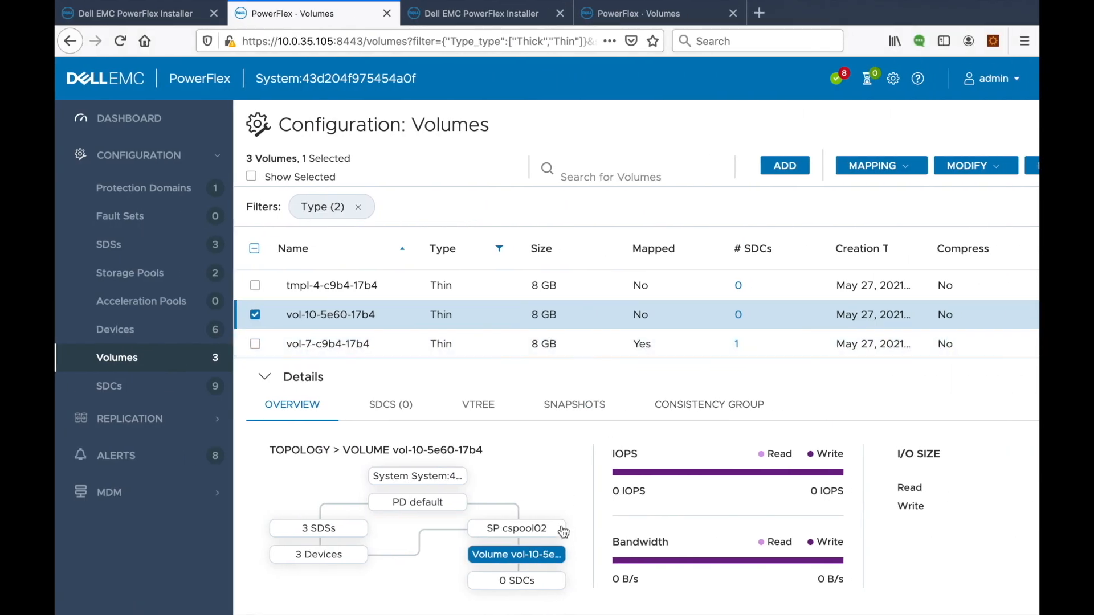
Verify vol-10-5e60-17b4 sits in cspool02, then widen the Name column of the volume list.
{"action": "left_click_drag", "start_coordinate": [551, 533], "coordinate": [518, 538]}
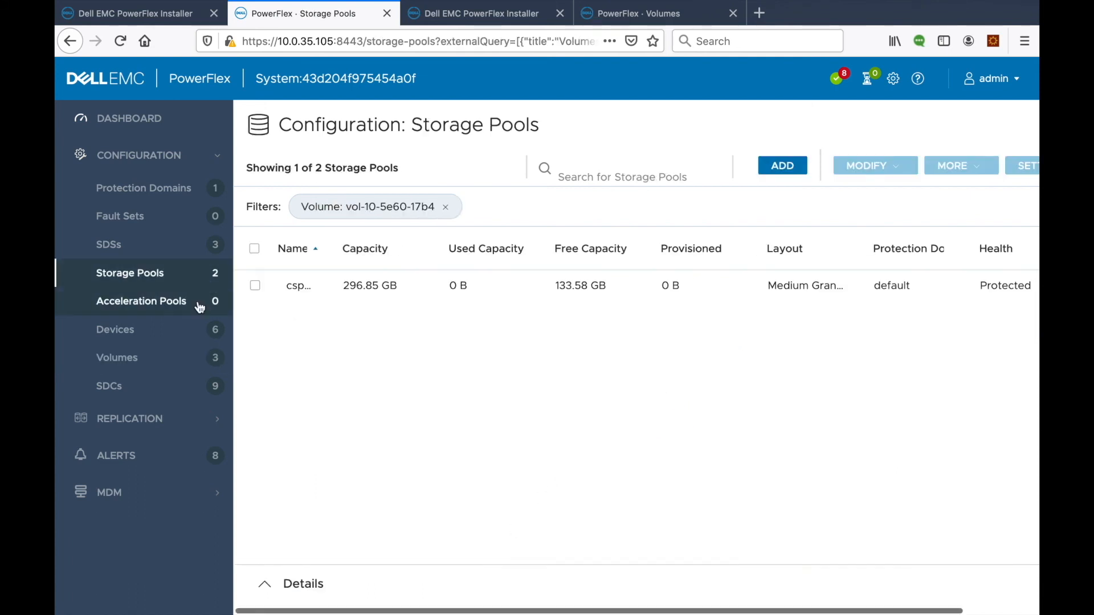
{"action": "left_click", "coordinate": [132, 361]}
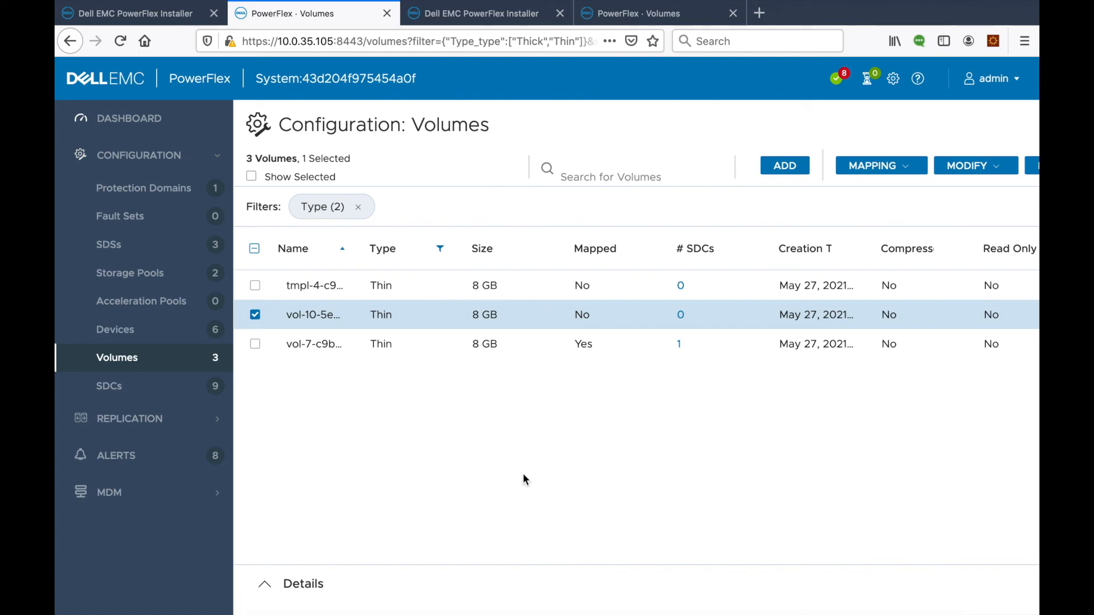
{"action": "left_click", "coordinate": [254, 317]}
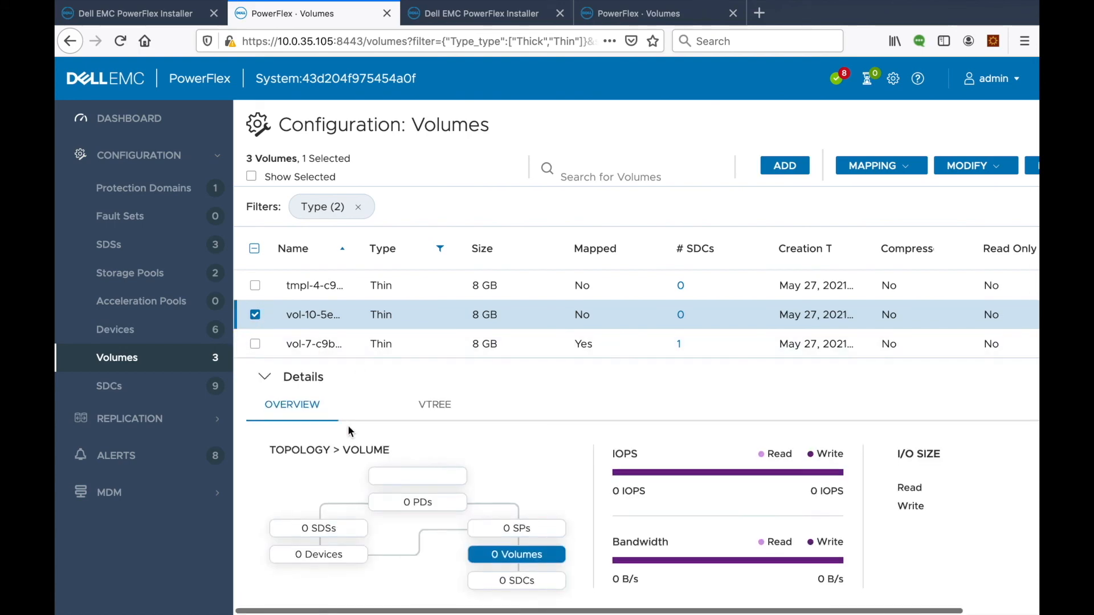
{"action": "left_click", "coordinate": [264, 375]}
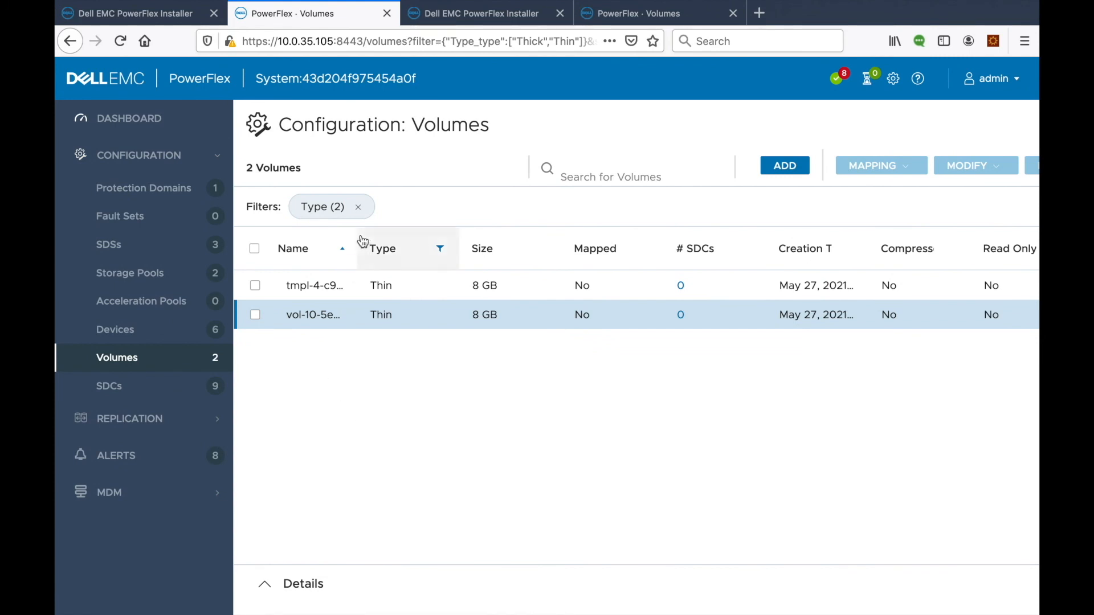
{"action": "mouse_move", "coordinate": [356, 238]}
{"action": "left_mouse_down"}
{"action": "mouse_move", "coordinate": [411, 238]}
{"action": "mouse_move", "coordinate": [402, 238]}
{"action": "left_mouse_up"}
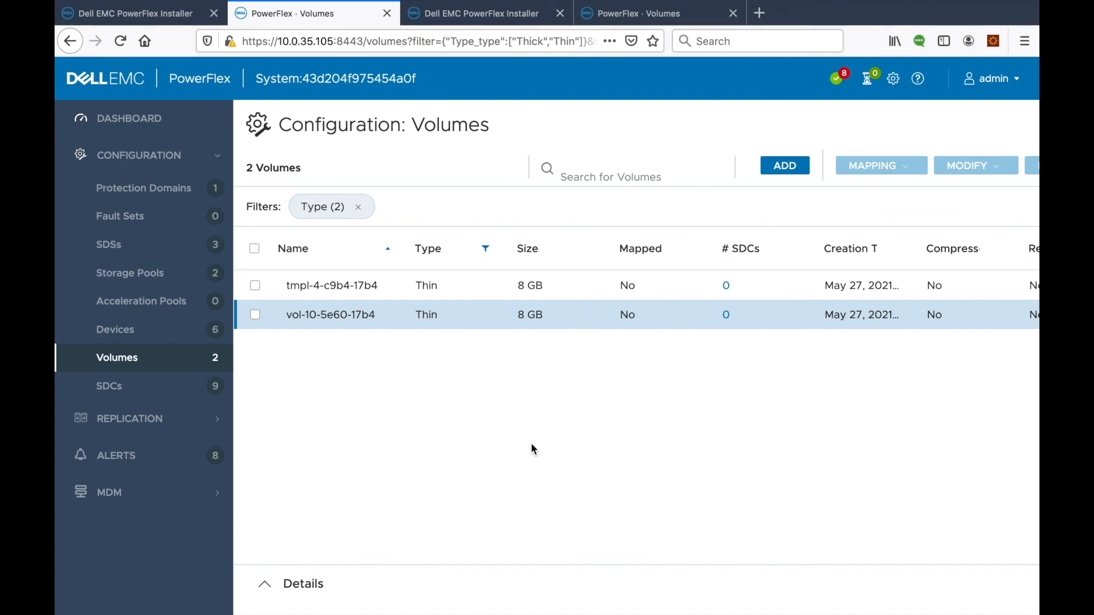
{"action": "left_click", "coordinate": [633, 16]}
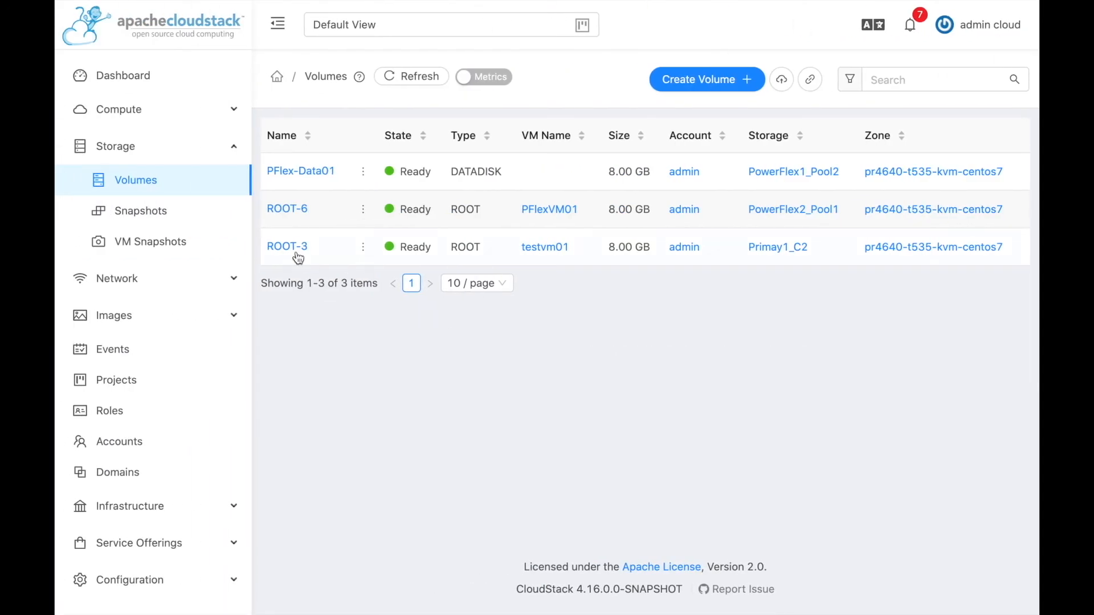
Start the stopped PFlexVM01 instance from Compute > Instances and confirm.
{"action": "left_click", "coordinate": [142, 110]}
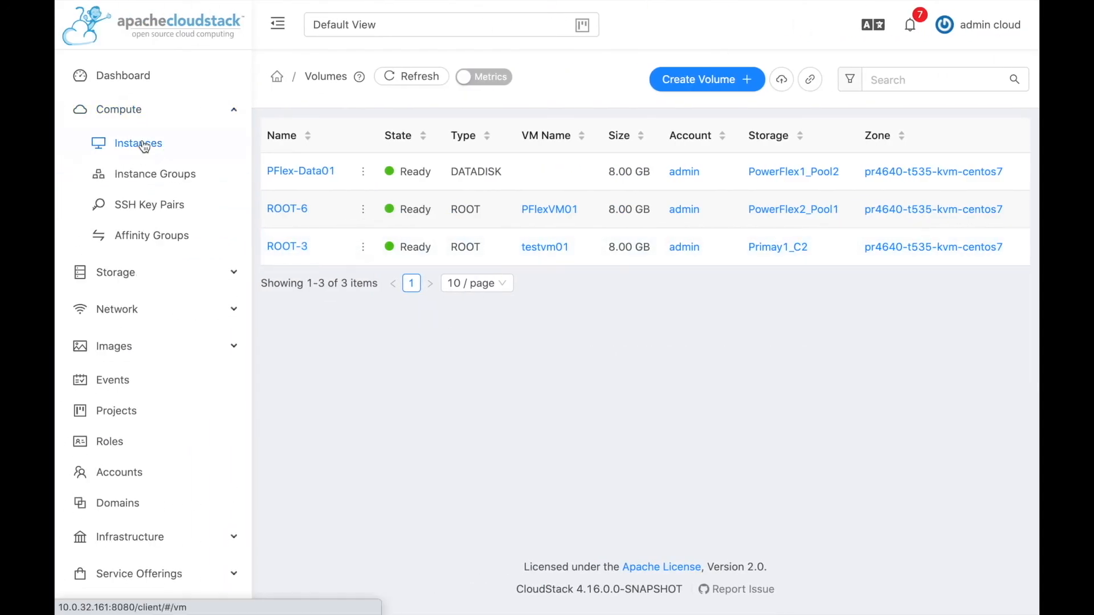
{"action": "left_click", "coordinate": [145, 144]}
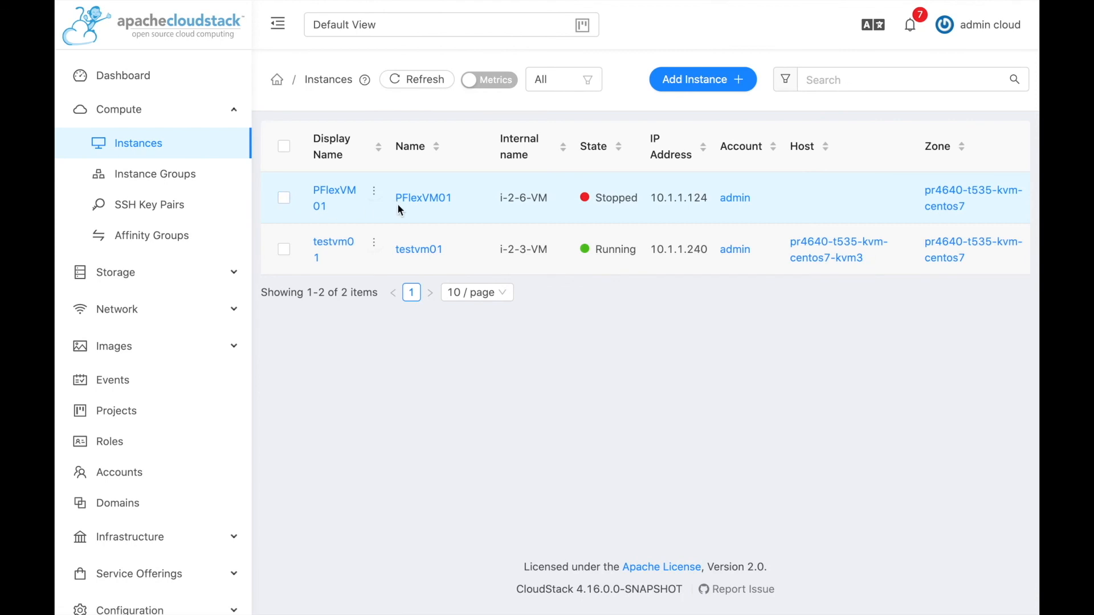
{"action": "mouse_move", "coordinate": [375, 195]}
{"action": "left_click", "coordinate": [449, 149]}
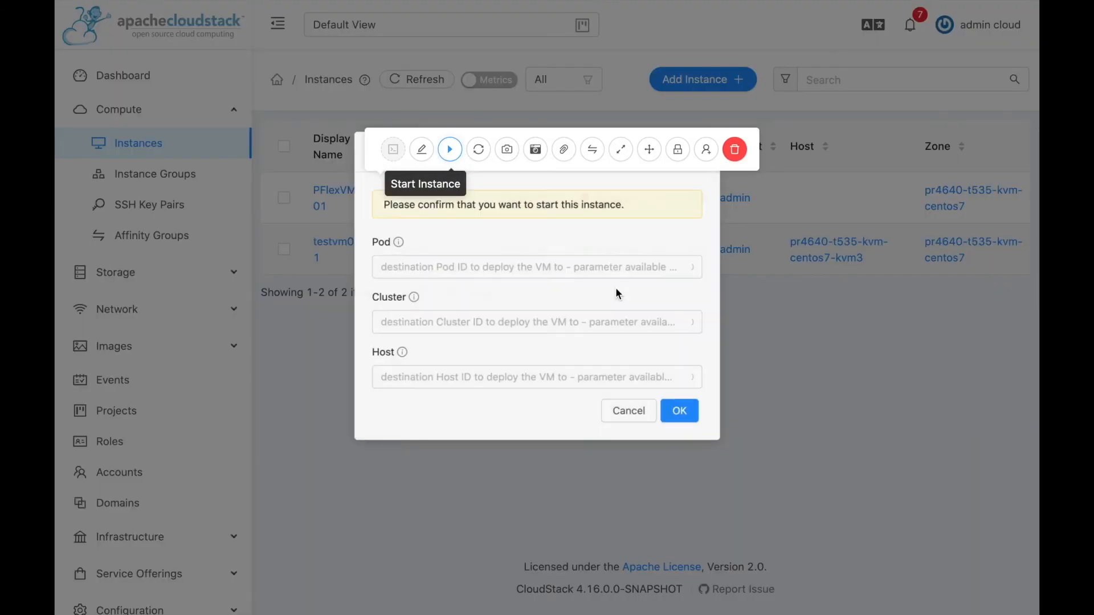
{"action": "left_click", "coordinate": [689, 430]}
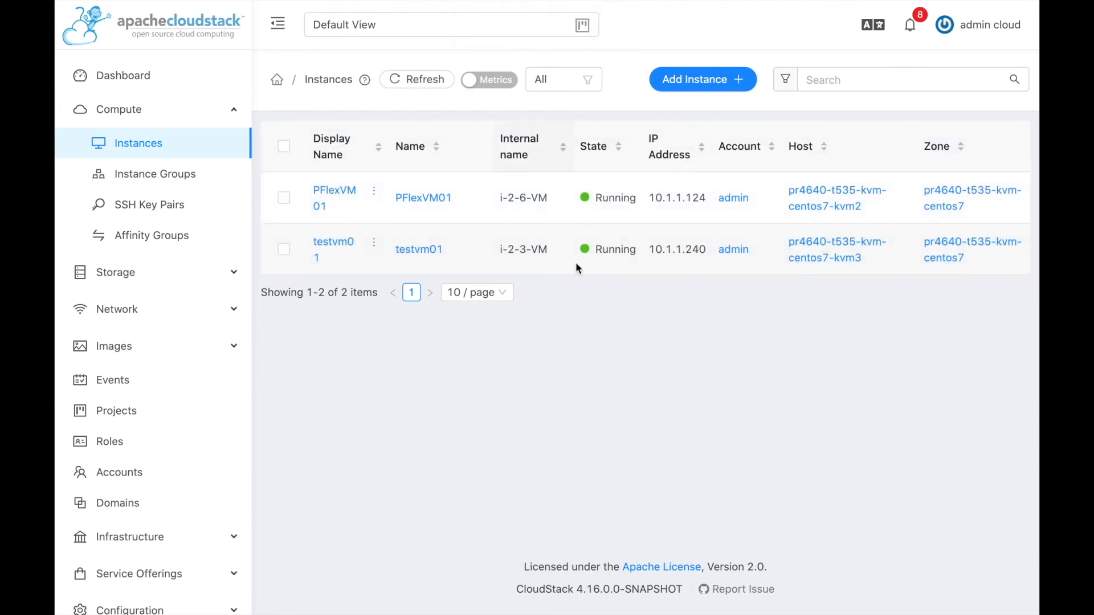
{"action": "key", "text": "ctrl+Right"}
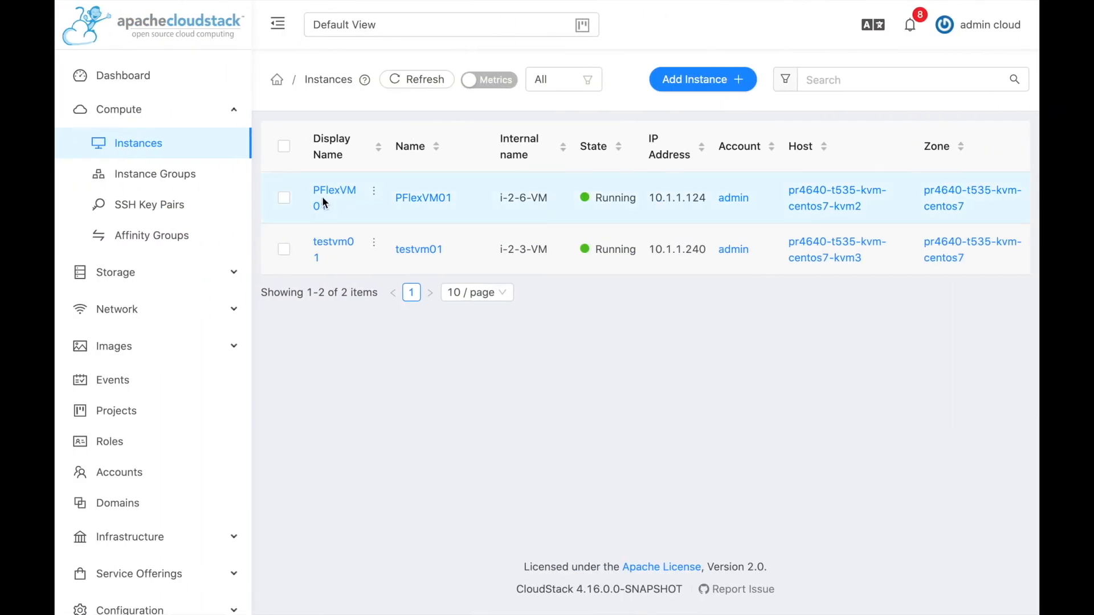
Open PFlexVM01's host pr4640-t535-kvm-centos7-kvm2 and highlight its IP address 10.0.35.101.
{"action": "left_click", "coordinate": [336, 190]}
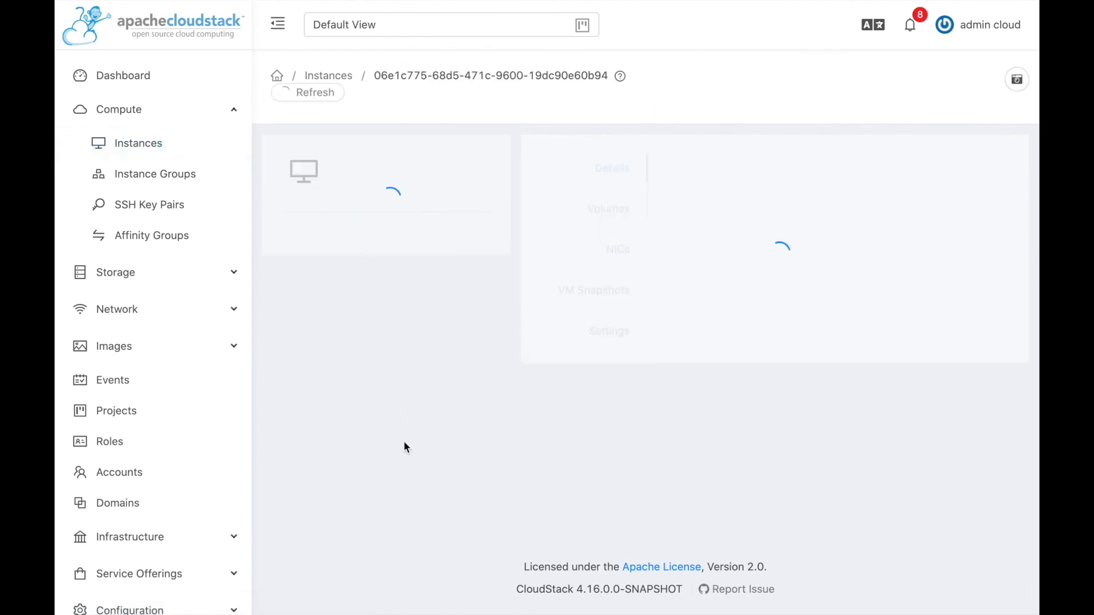
{"action": "scroll", "coordinate": [414, 499], "scroll_direction": "down", "scroll_amount": 6}
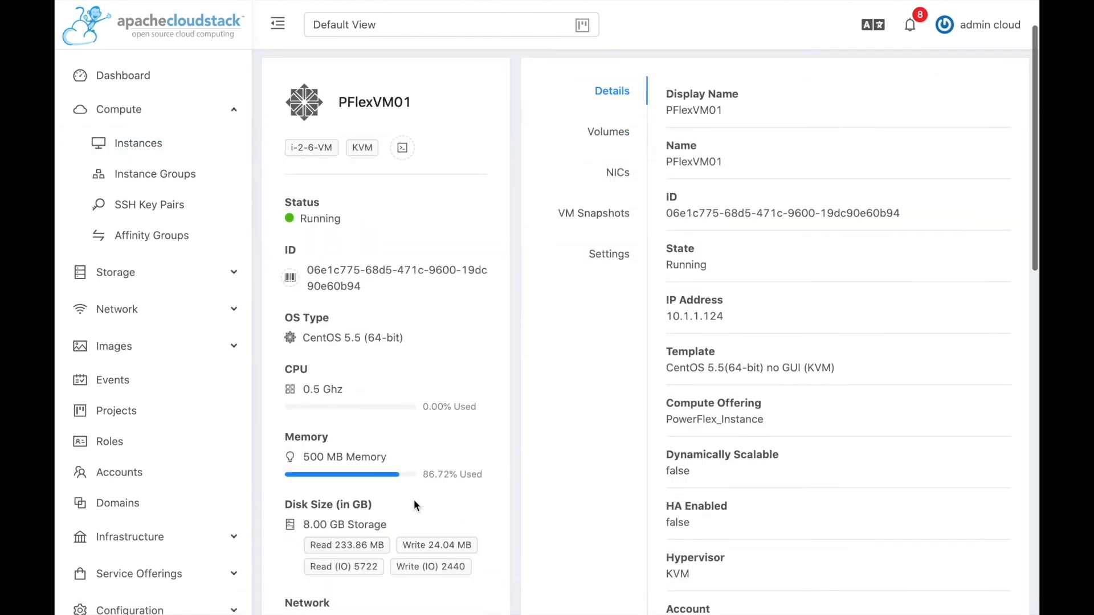
{"action": "scroll", "coordinate": [413, 504], "scroll_direction": "down", "scroll_amount": 1}
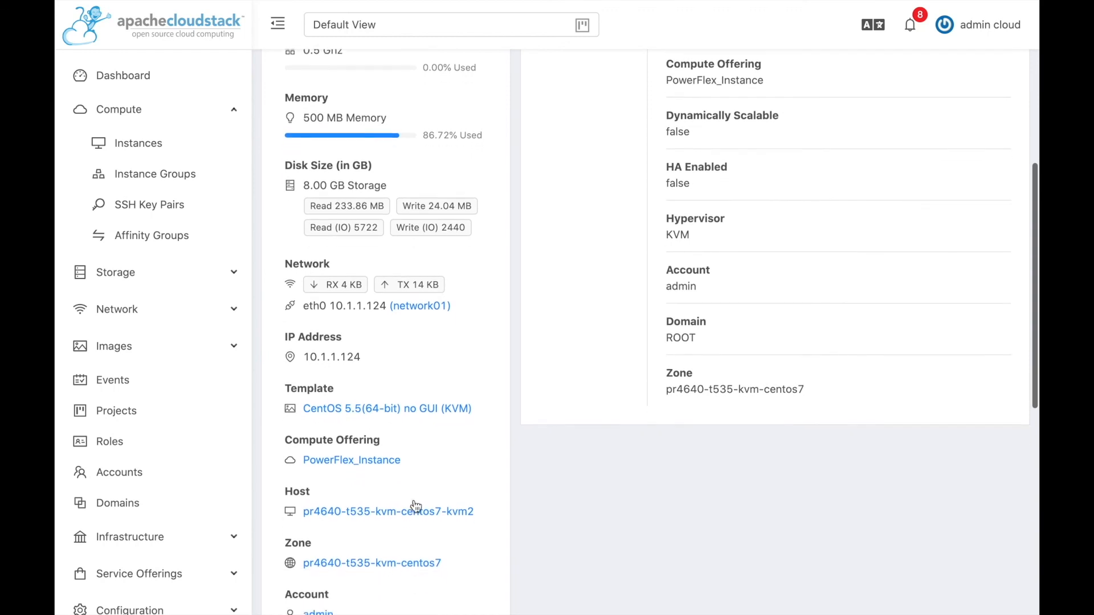
{"action": "left_click", "coordinate": [406, 496]}
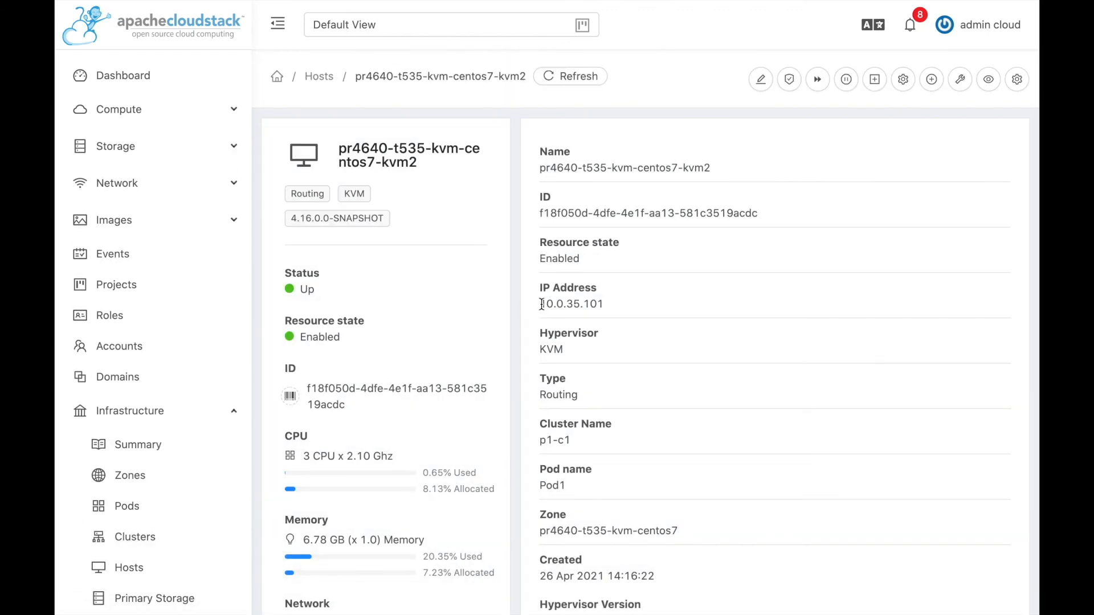
{"action": "left_click_drag", "start_coordinate": [541, 304], "coordinate": [609, 307]}
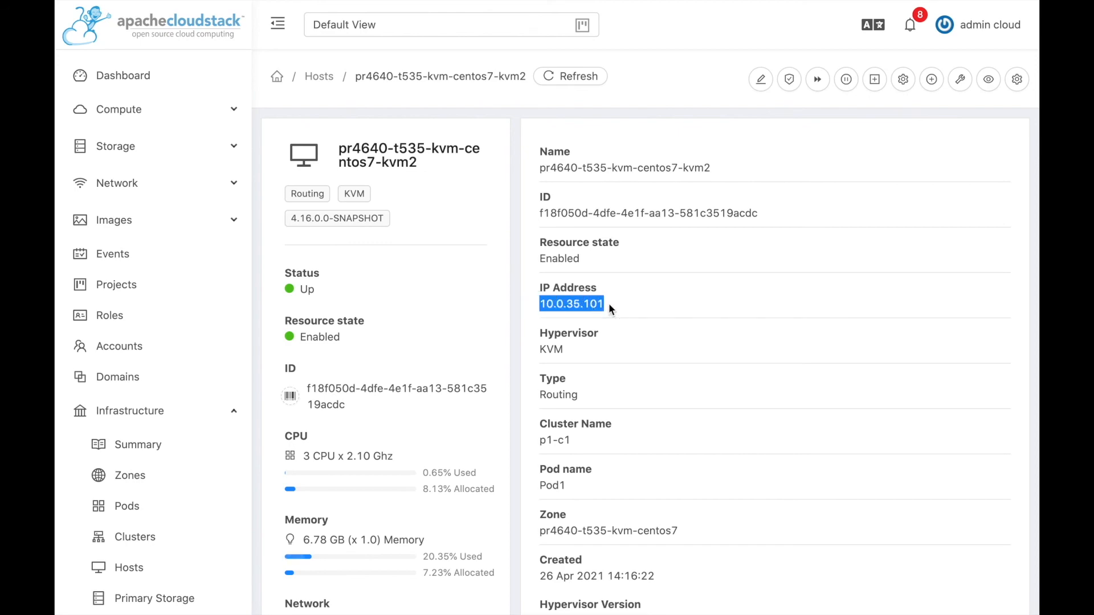
List the SDCs for vol-9-bbbe-17b4 and confirm the single connected SDC is at 10.0.35.101.
{"action": "left_click", "coordinate": [630, 309]}
{"action": "key", "text": "ctrl+Right"}
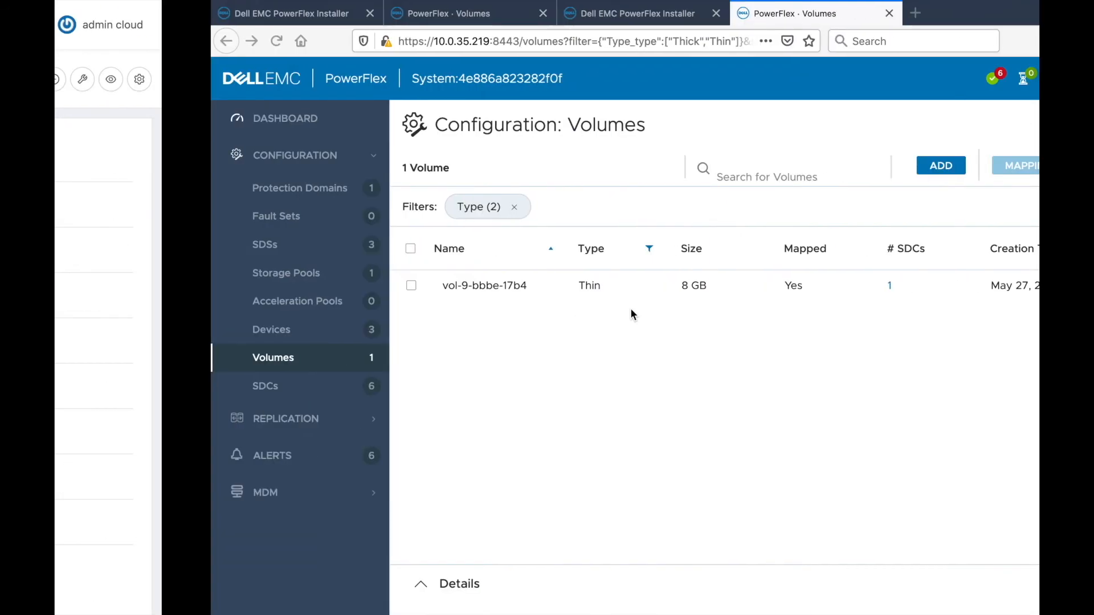
{"action": "left_click", "coordinate": [734, 286]}
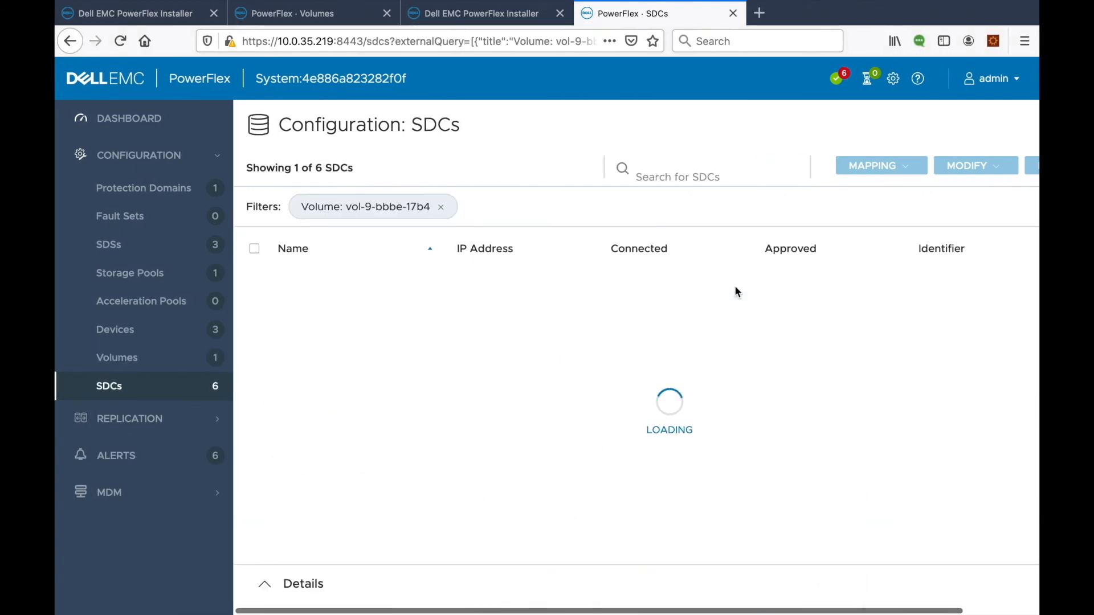
{"action": "left_click_drag", "start_coordinate": [508, 285], "coordinate": [442, 286]}
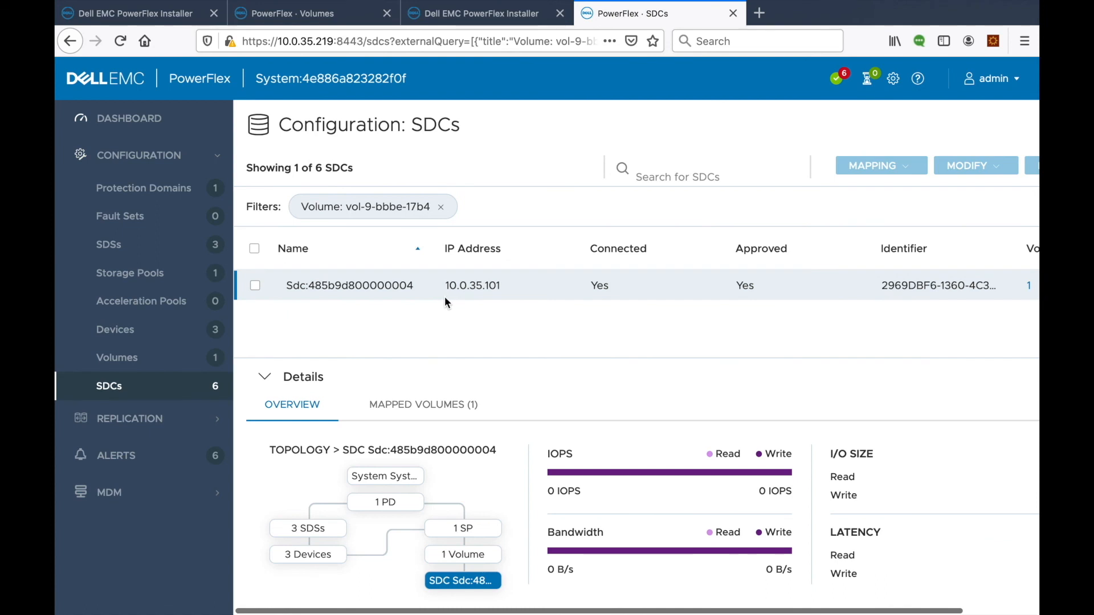
{"action": "left_click", "coordinate": [271, 376]}
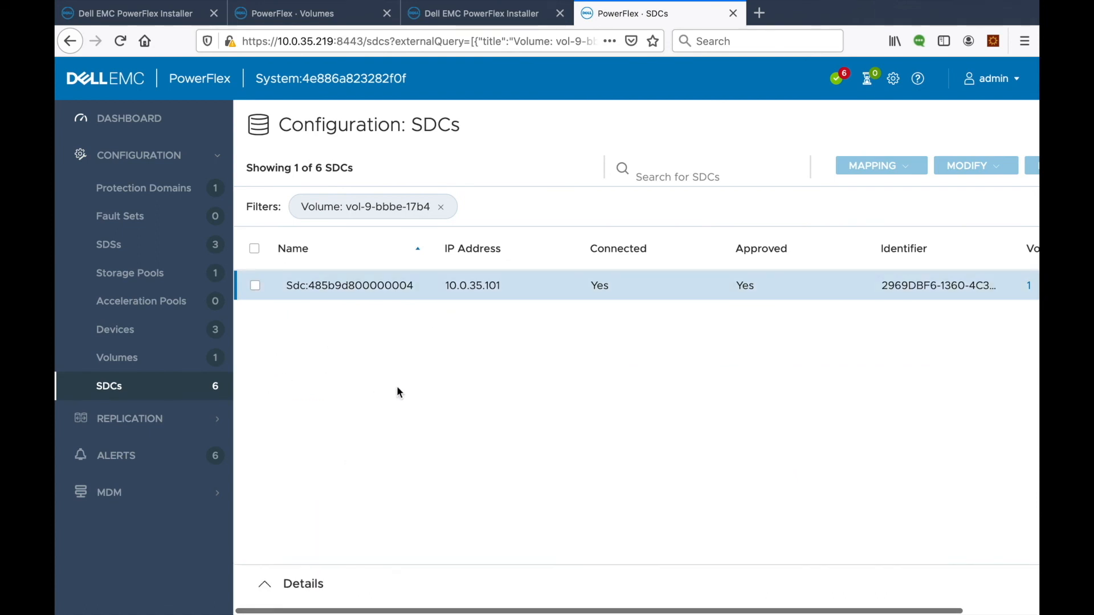